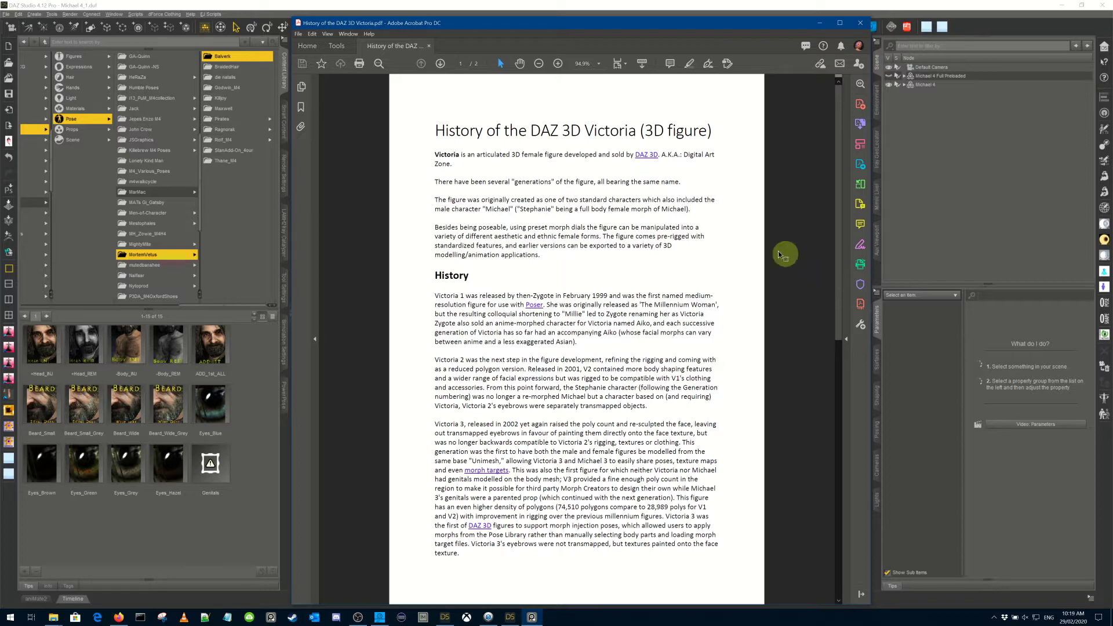
Step: Read through both pages of the History of the DAZ 3D Victoria PDF and return to its beginning
scroll(684, 235, "down", 3)
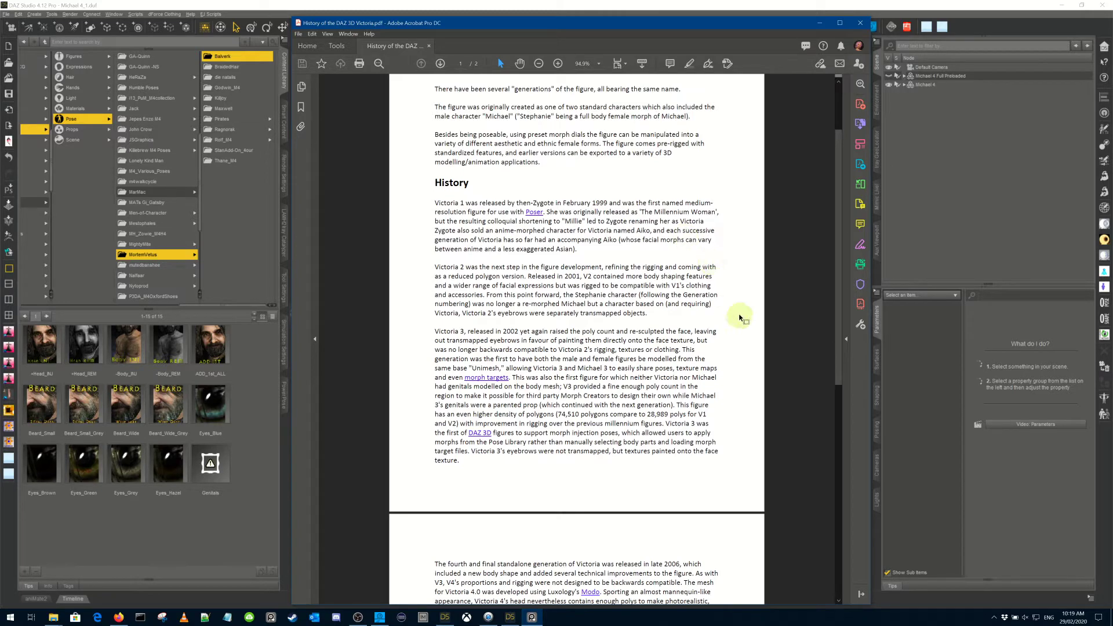
scroll(740, 319, "down", 5)
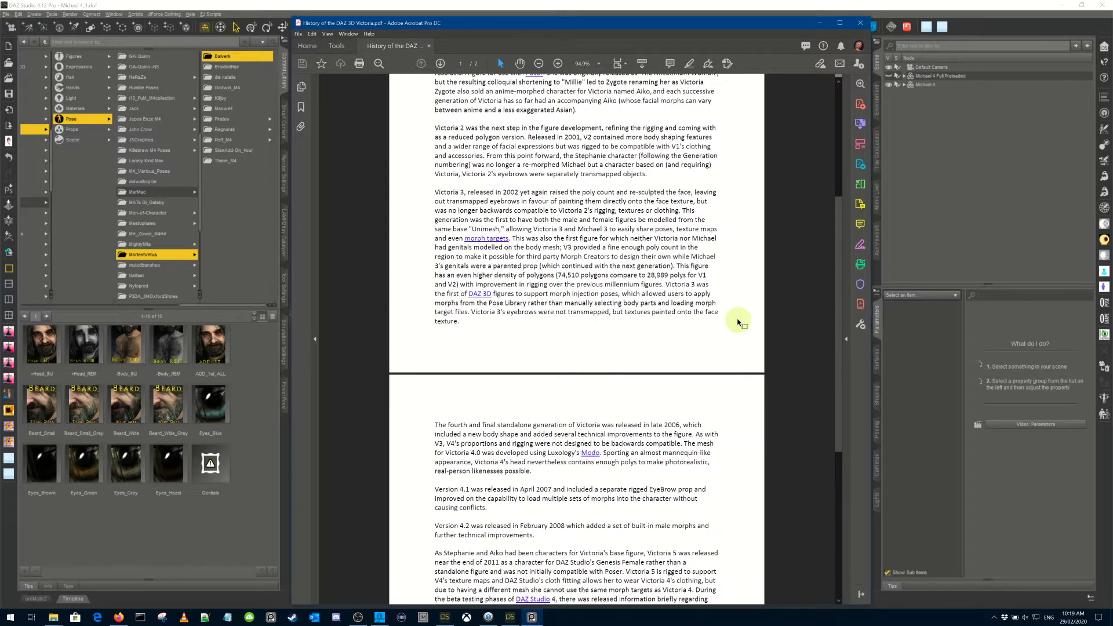
scroll(737, 323, "down", 5)
scroll(738, 323, "down", 3)
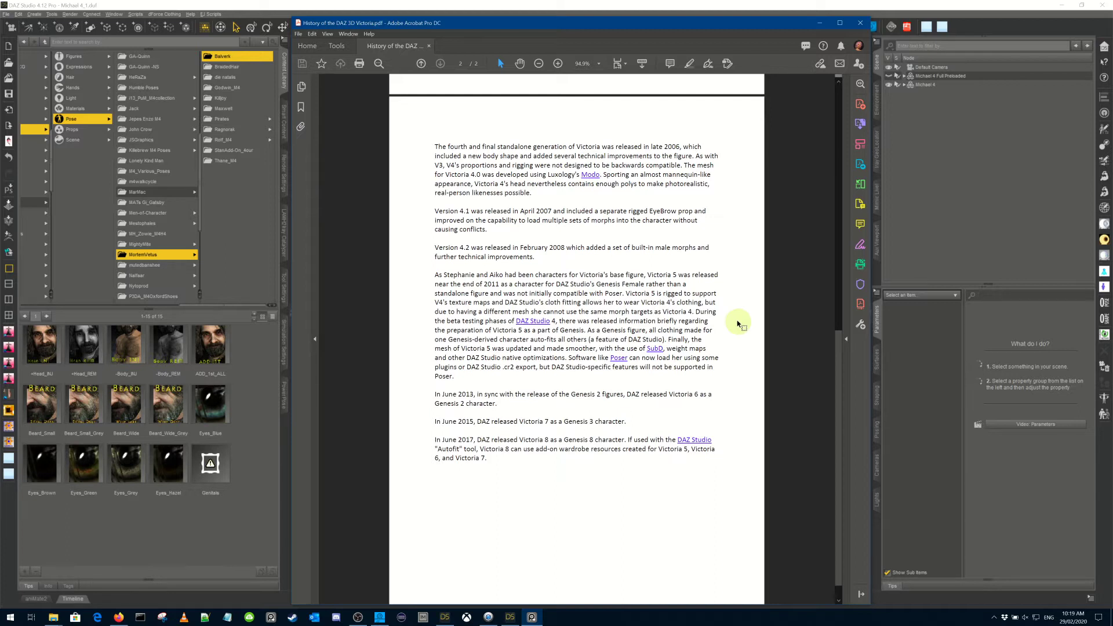
scroll(736, 320, "up", 15)
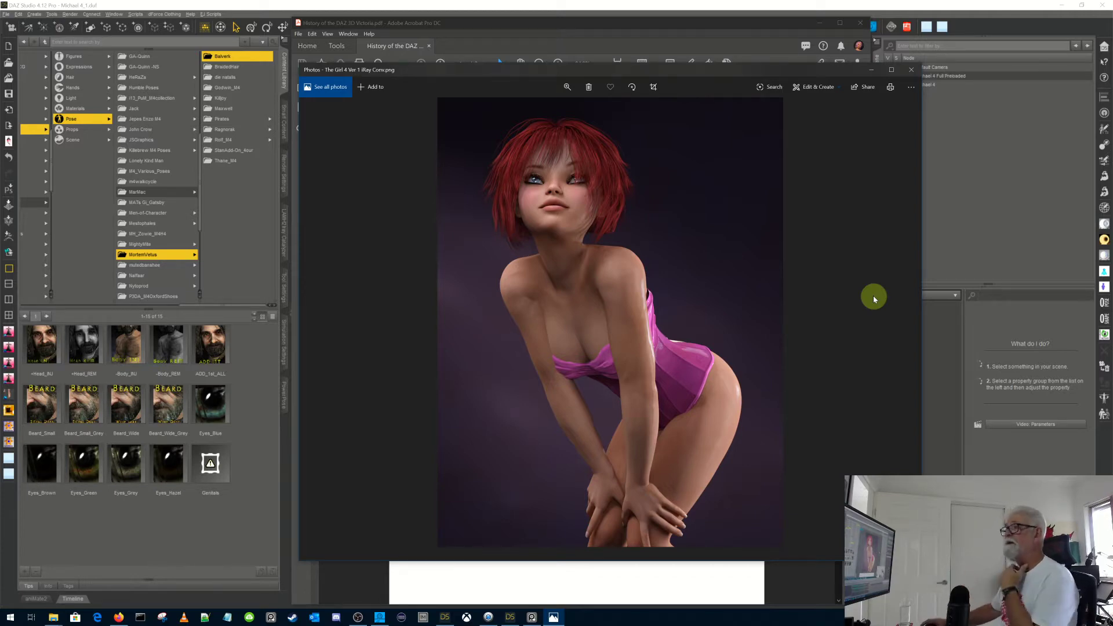
Step: Close the two character render images and switch to the DAZ Studio window holding the Evolution of DAZ3D Victoria scene
left_click(913, 70)
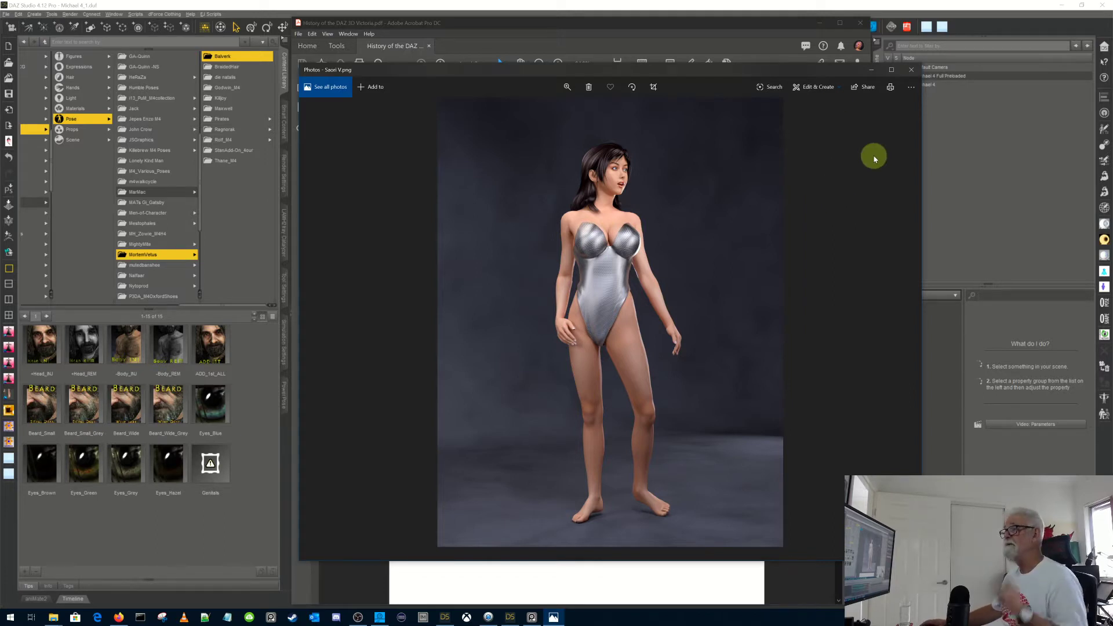
left_click(912, 72)
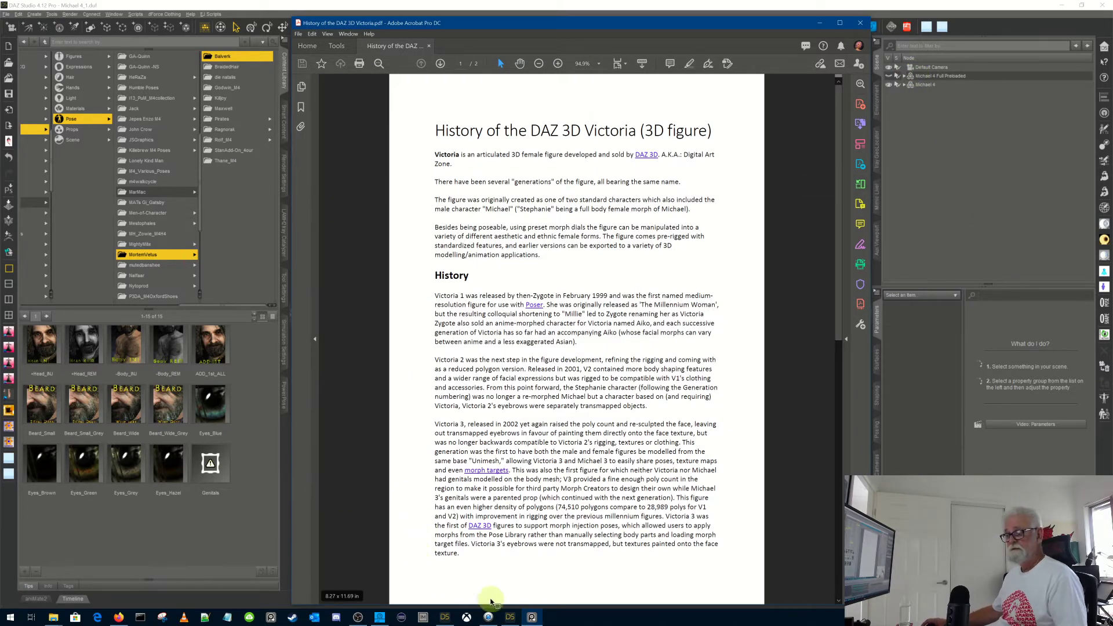
left_click(509, 618)
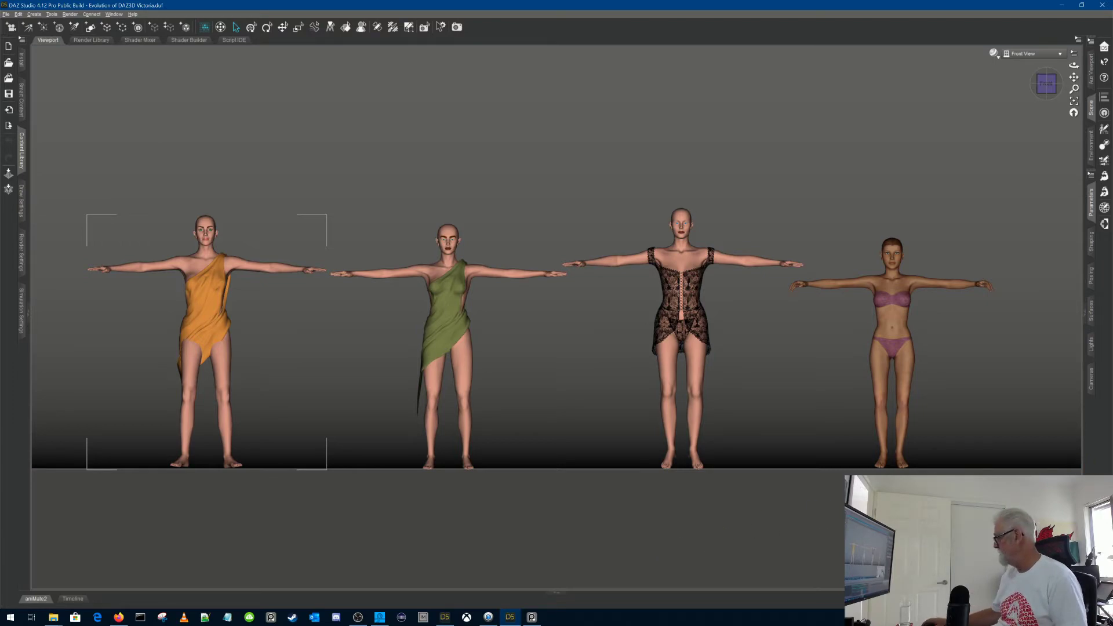
Step: Switch back to the Victoria history PDF in Acrobat and review the passages on the Victoria 3 and 4 generations
key("alt+Tab")
scroll(328, 347, "down", 10)
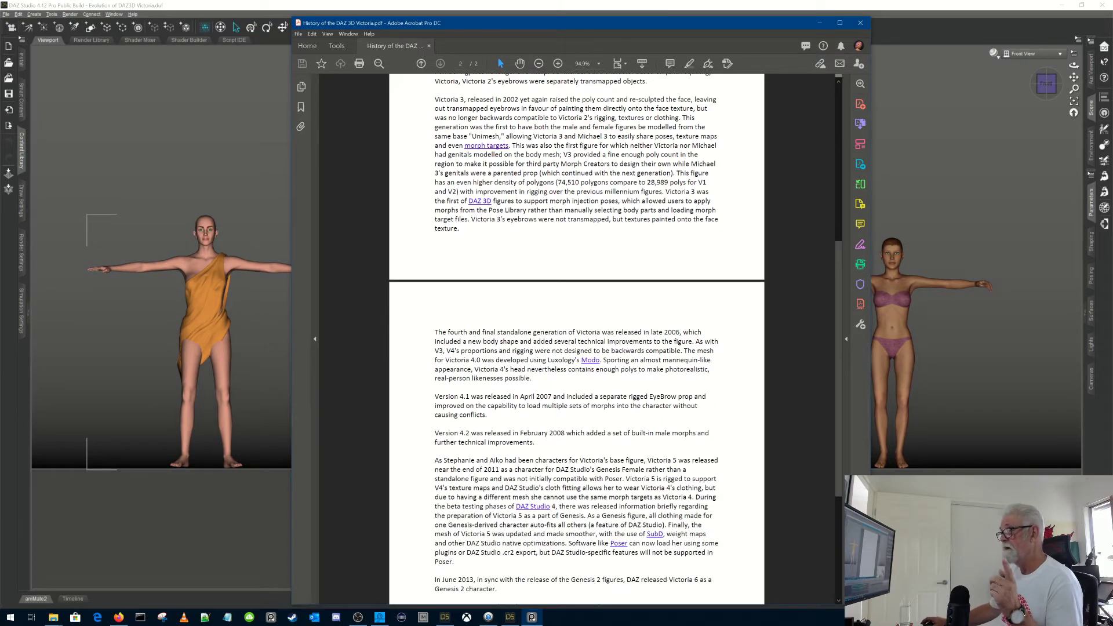
scroll(576, 339, "up", 10)
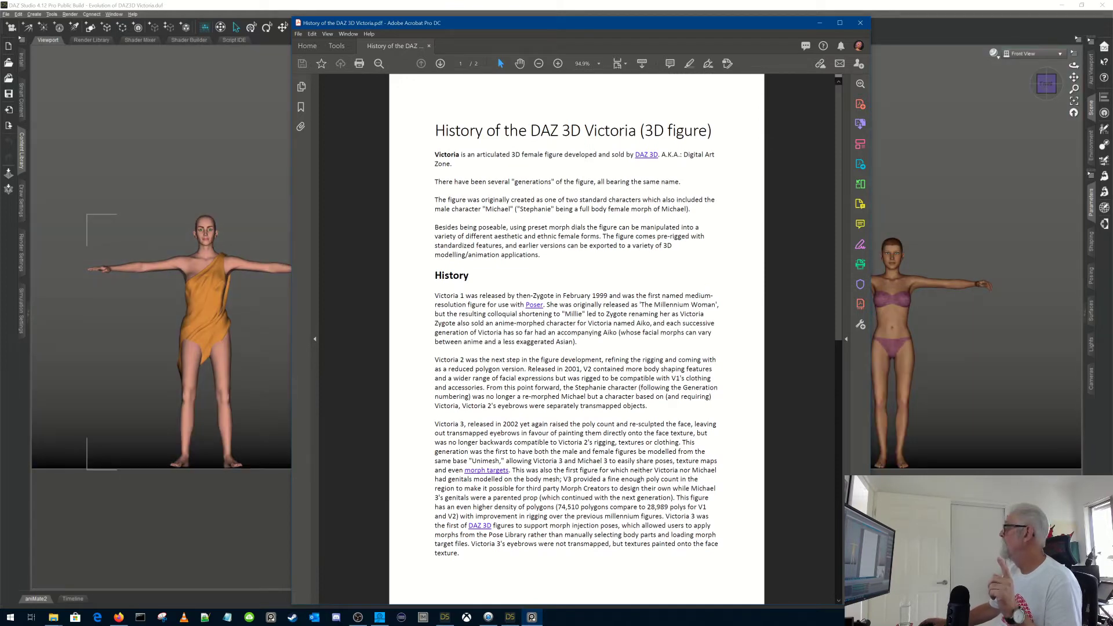
Step: Minimize the PDF window and close the DAZ Studio window with the Evolution of DAZ3D Victoria scene
left_click(819, 23)
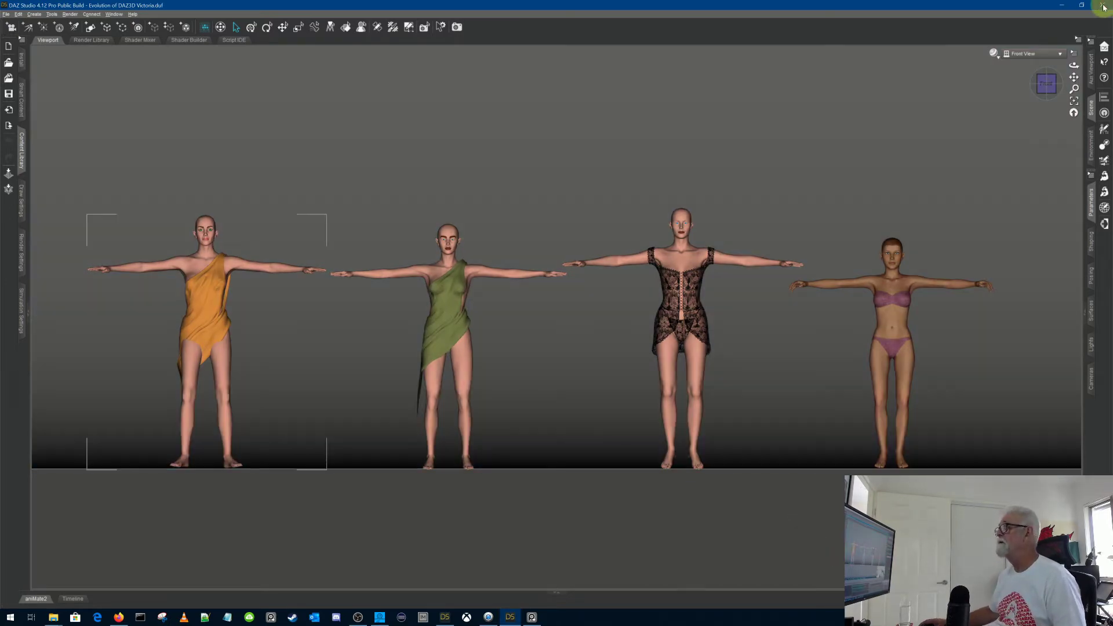
left_click(1104, 7)
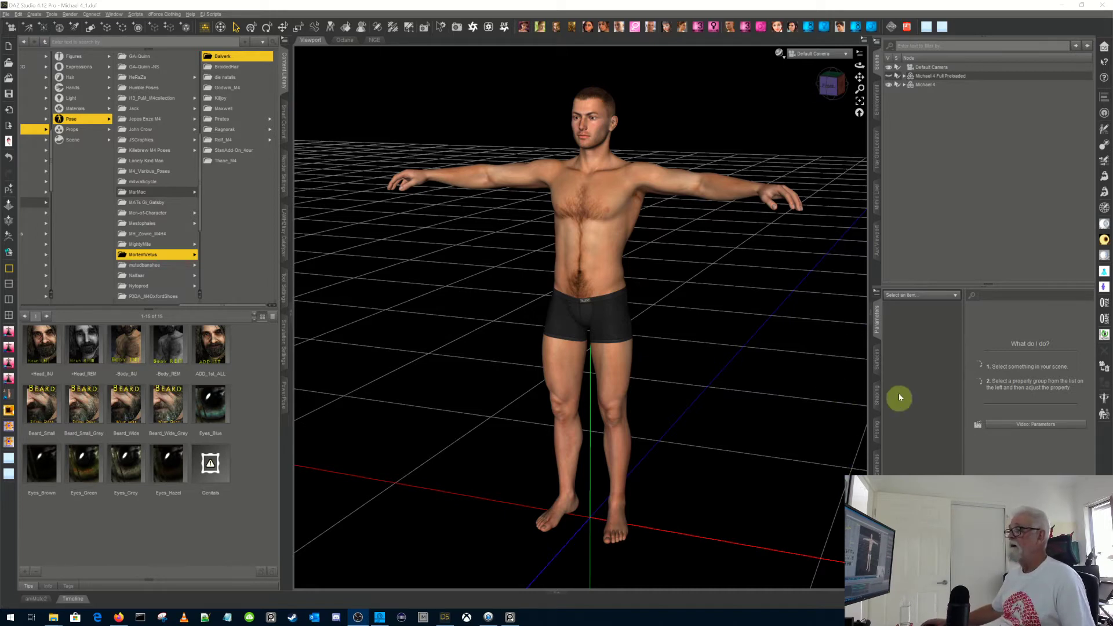
Step: Select the Michael 4 figure and examine its Morphs++ parameters and the other morph groups available for it
left_click(923, 81)
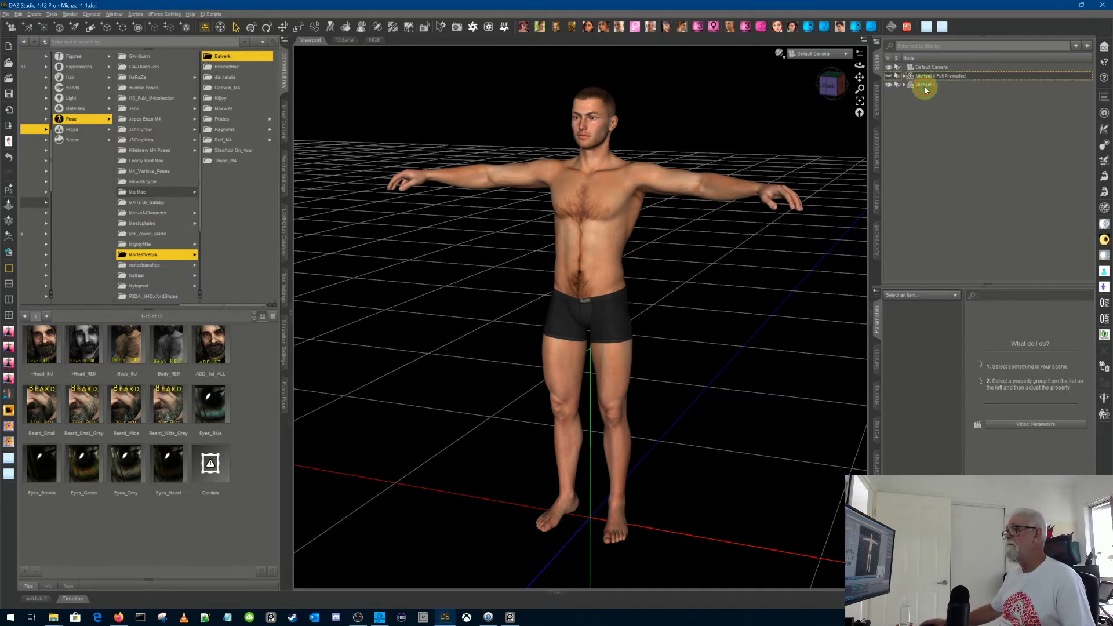
left_click(876, 319)
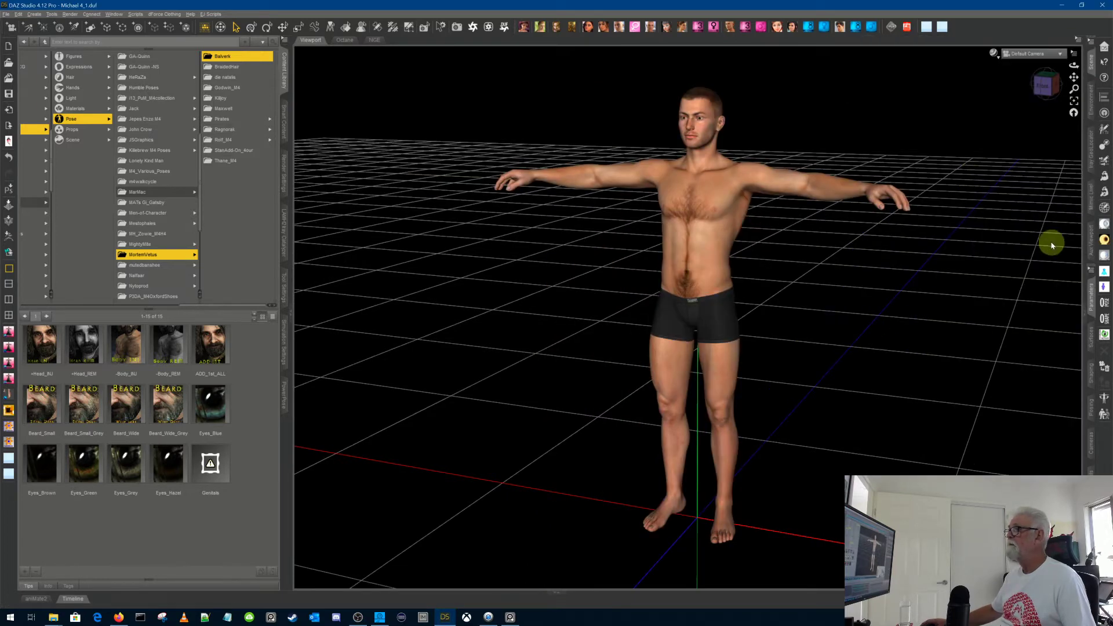
left_click(1090, 302)
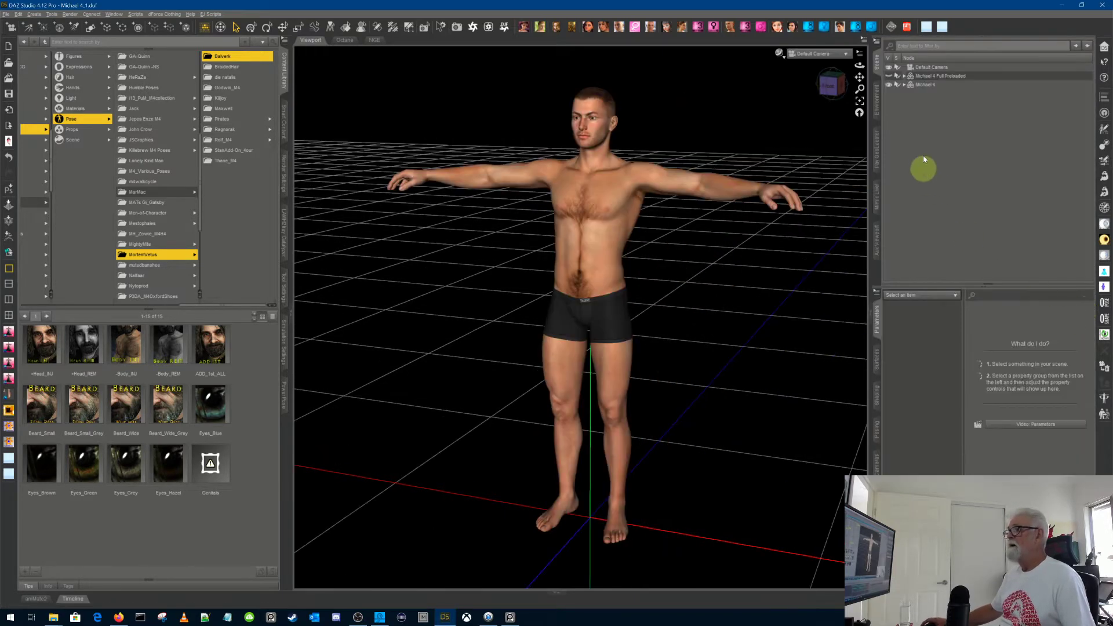
left_click(925, 84)
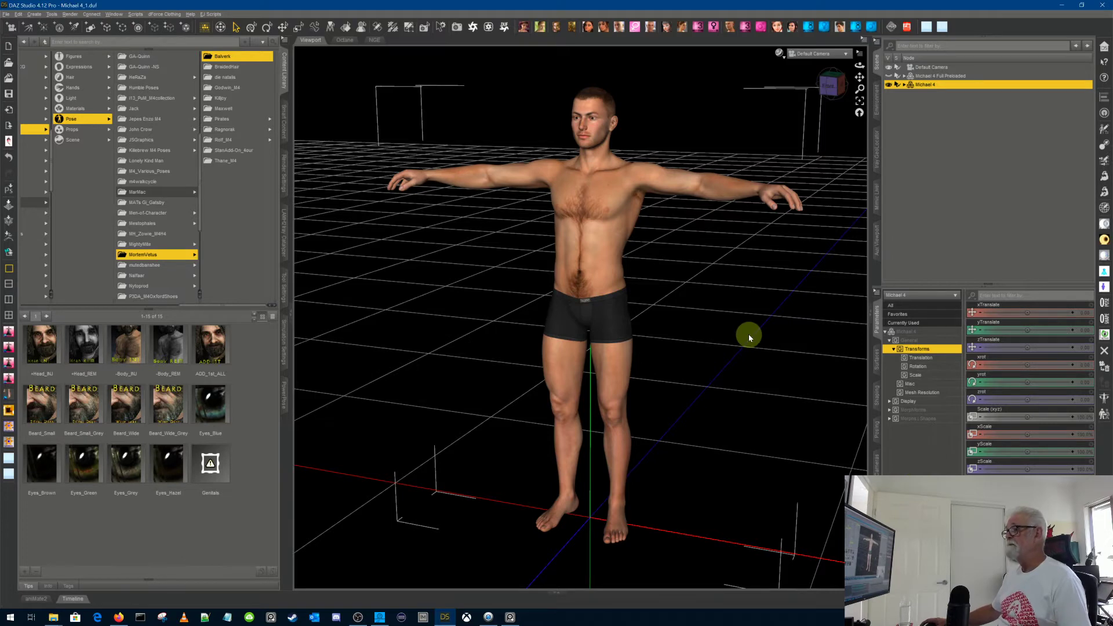
left_click(889, 410)
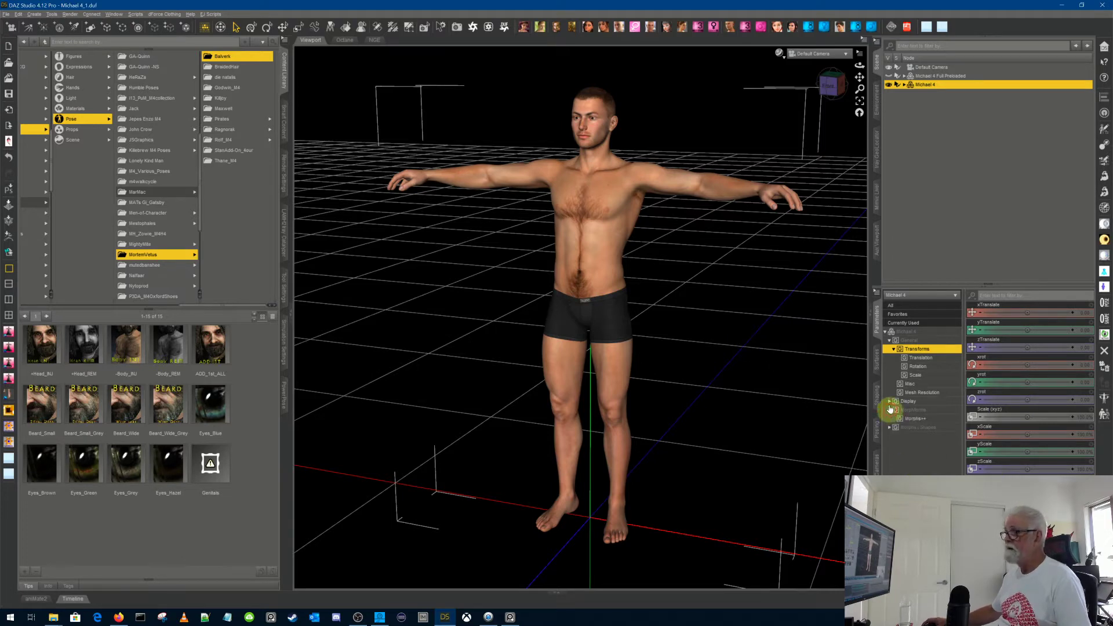
left_click(925, 423)
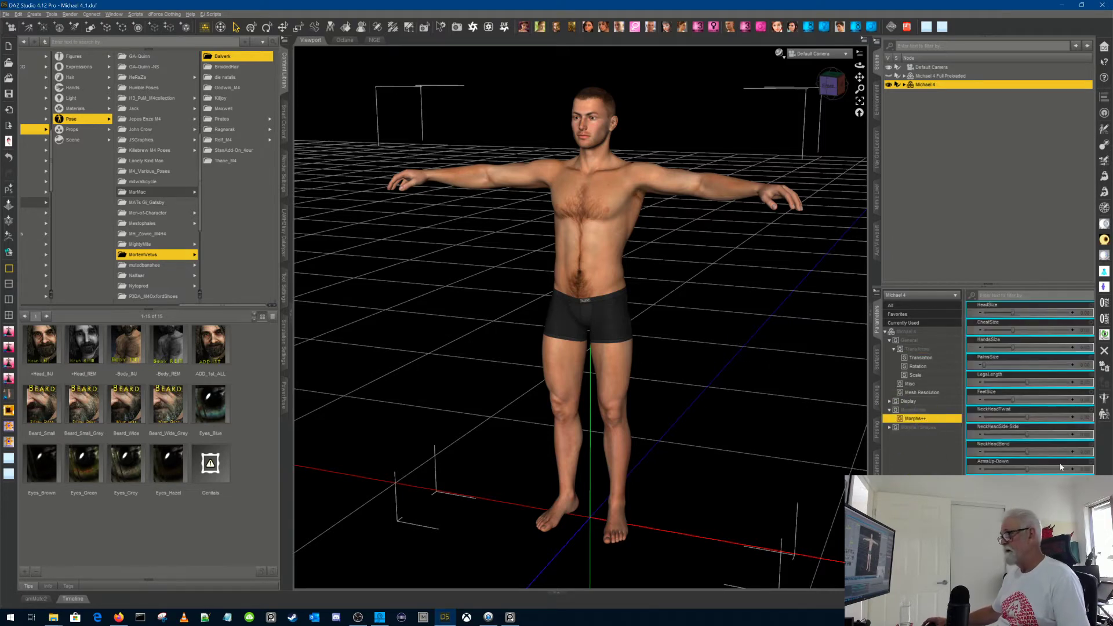
left_click(890, 428)
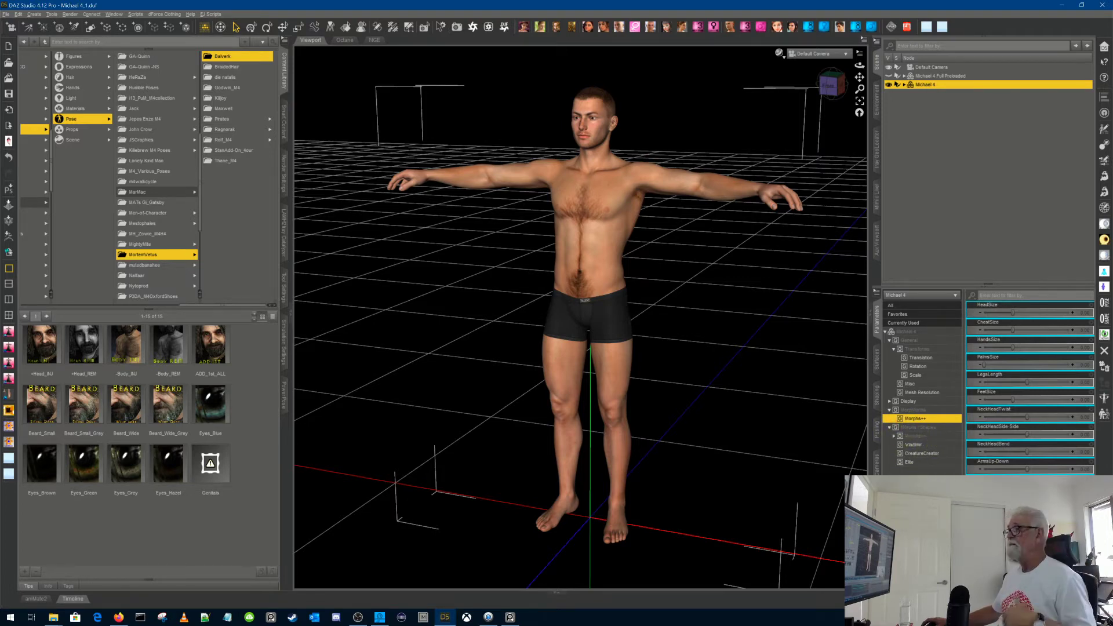
Step: Hide Michael 4, show Michael 4 Full Preloaded in its place, and expand that figure's additional morph groups
left_click(889, 85)
left_click(889, 85)
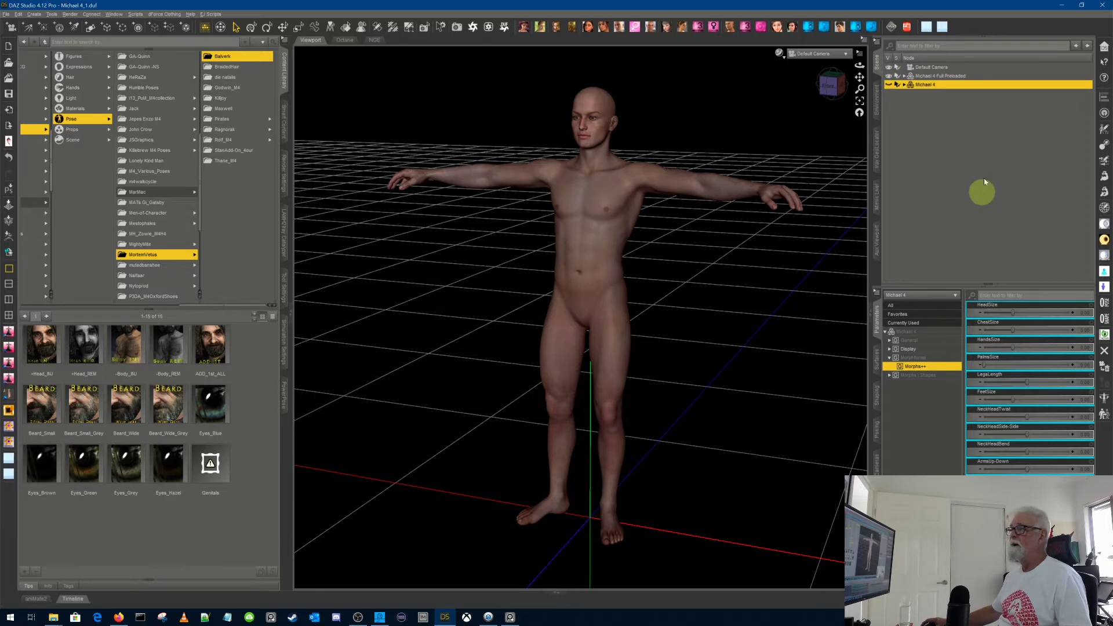
left_click(970, 75)
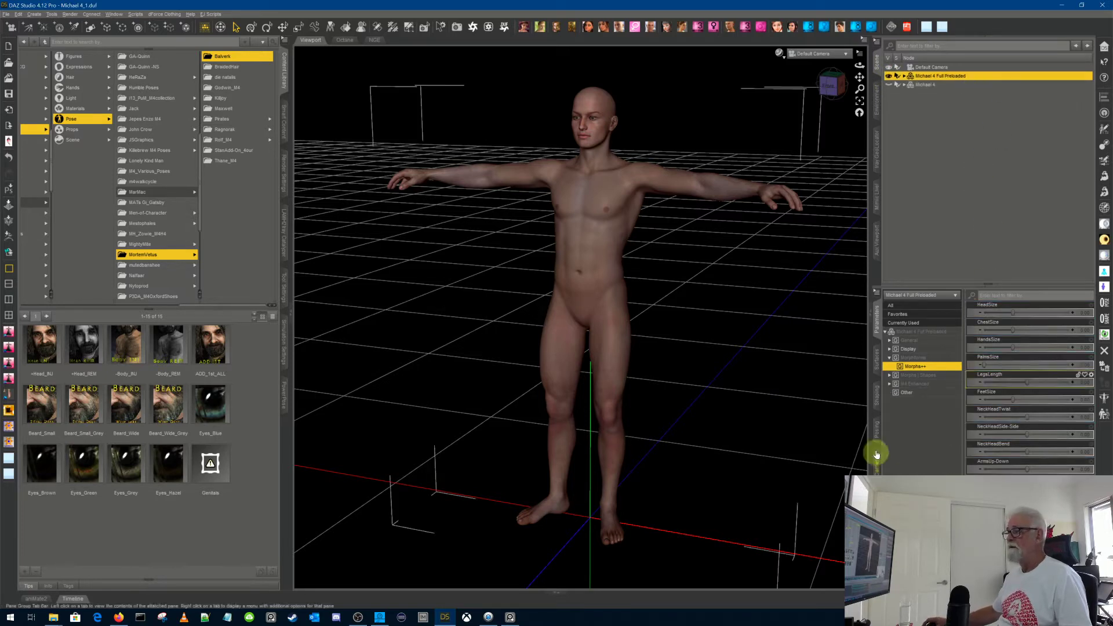
left_click(890, 384)
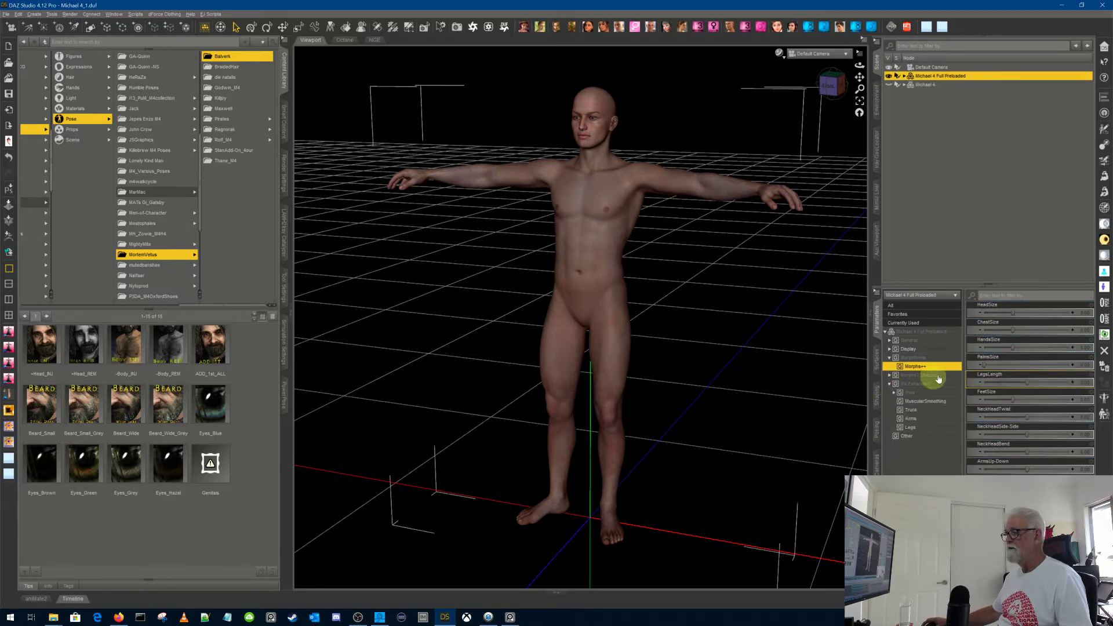
left_click(889, 375)
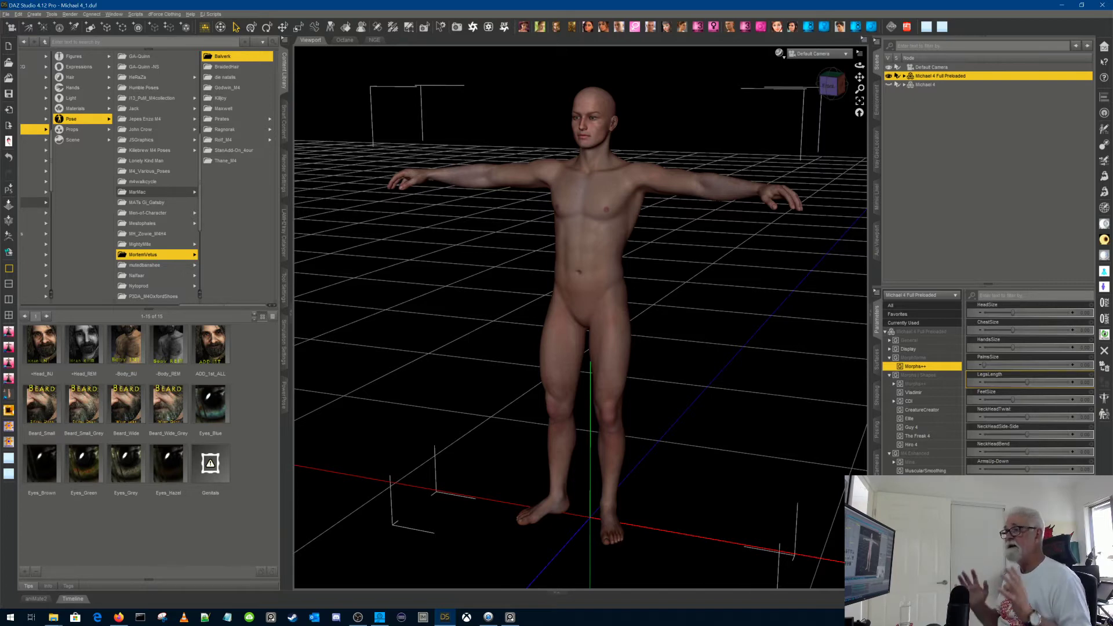
Step: List the surfaces of Michael 4 Full Preloaded and select its 2_SkinTorso surface
left_click(876, 360)
left_click(886, 339)
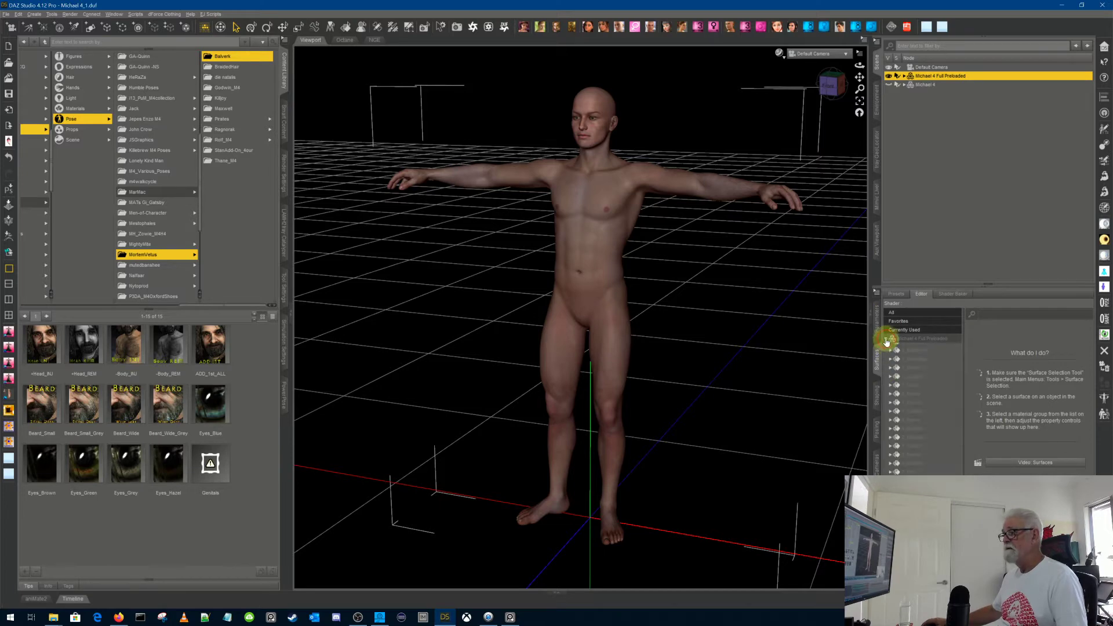
left_click(912, 340)
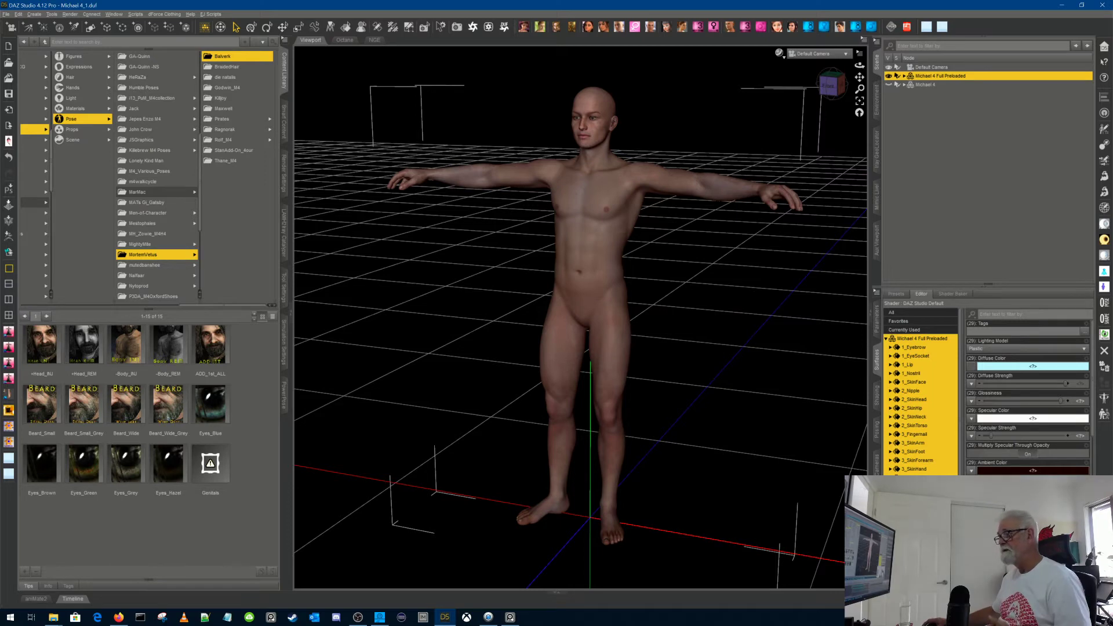
left_click(929, 427)
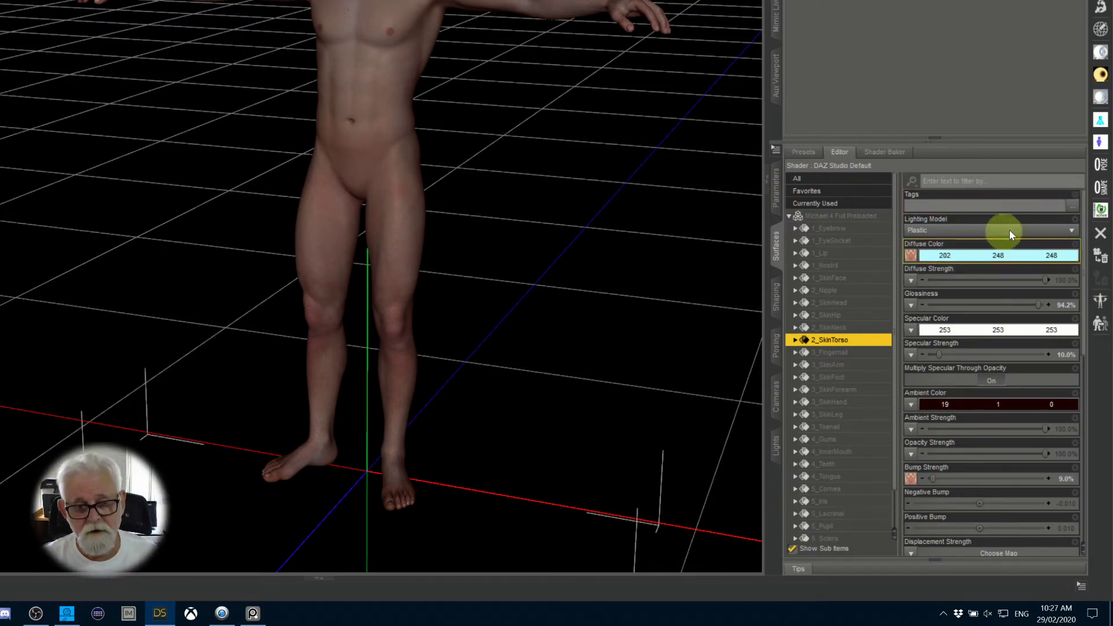
Step: Examine the torso skin's DAZ Studio Default shader settings, from Diffuse Color down to Line Preview Color, including the UV Set choices
mouse_move(915, 257)
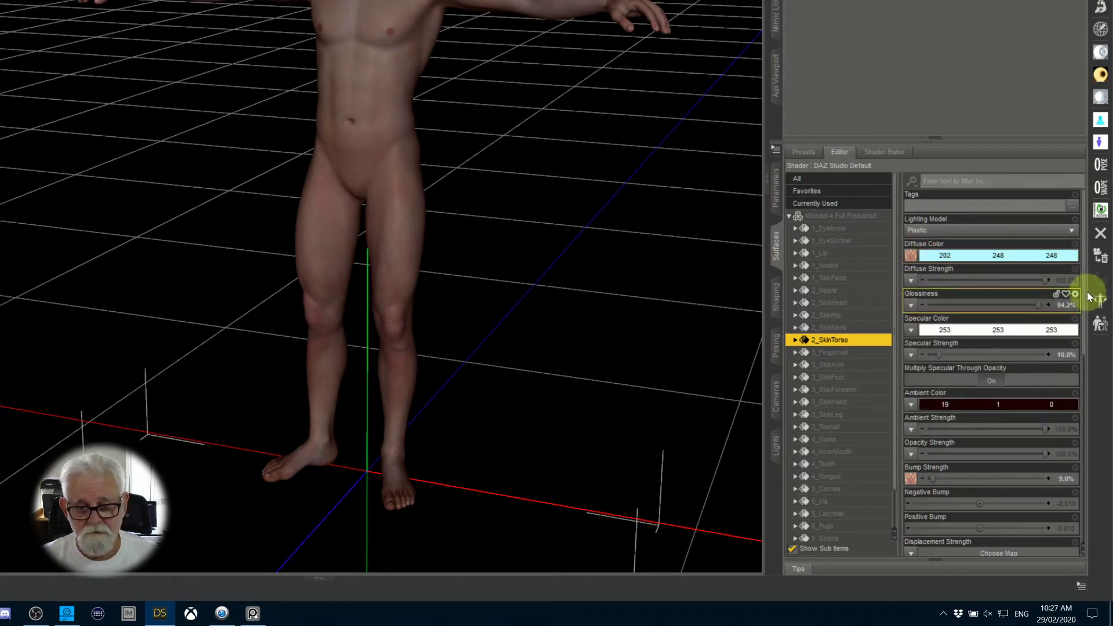
scroll(1084, 304, "down", 1)
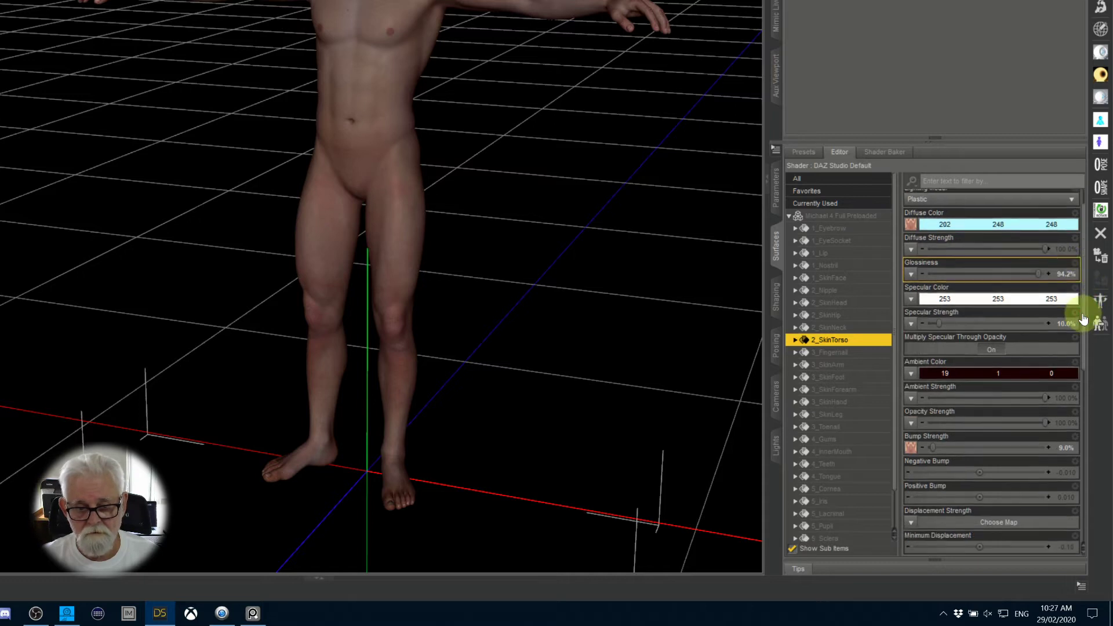
scroll(1083, 325, "down", 3)
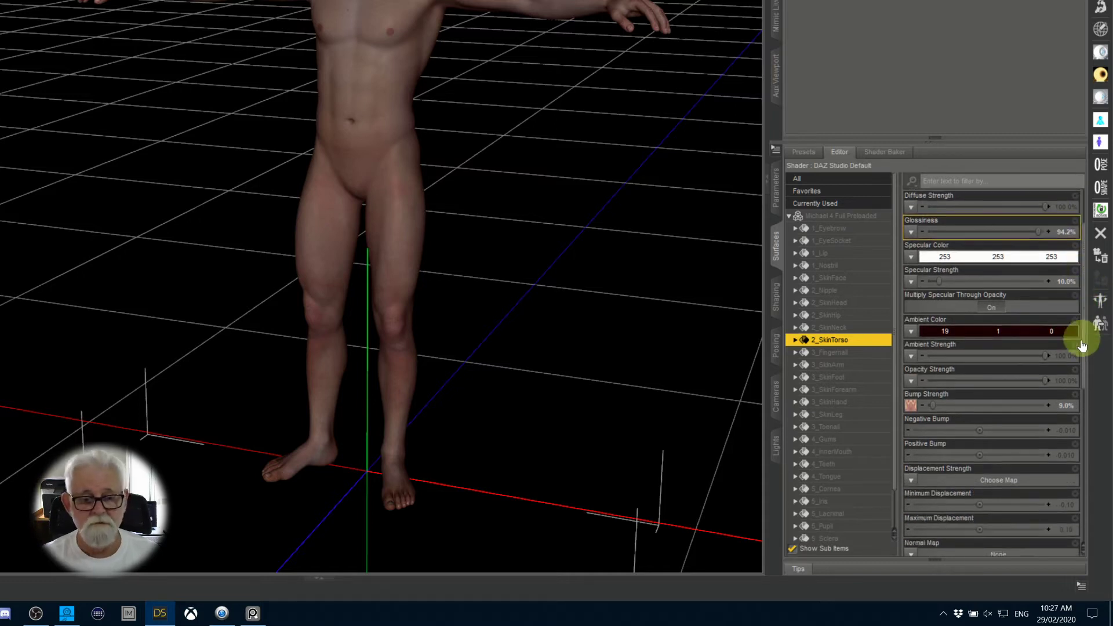
scroll(1082, 360, "down", 5)
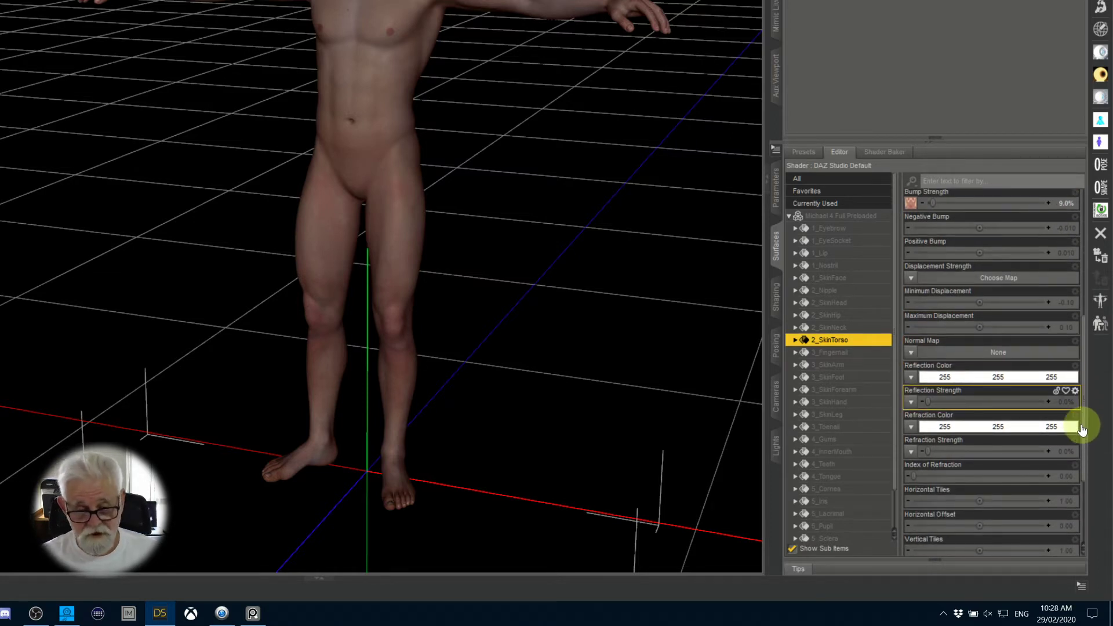
scroll(1082, 432, "down", 4)
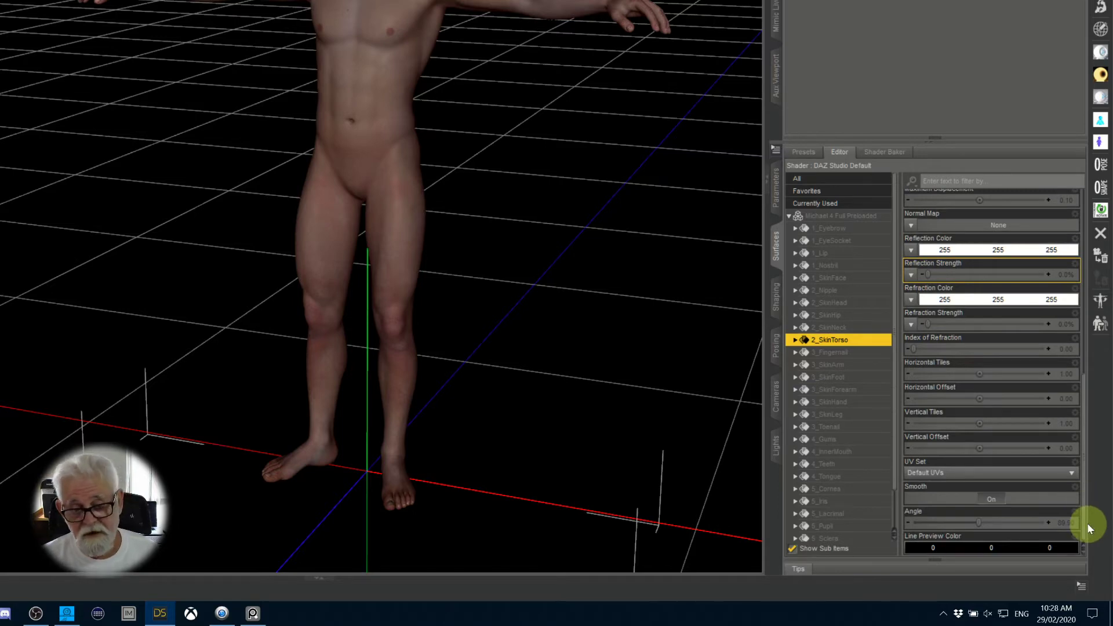
left_click(931, 472)
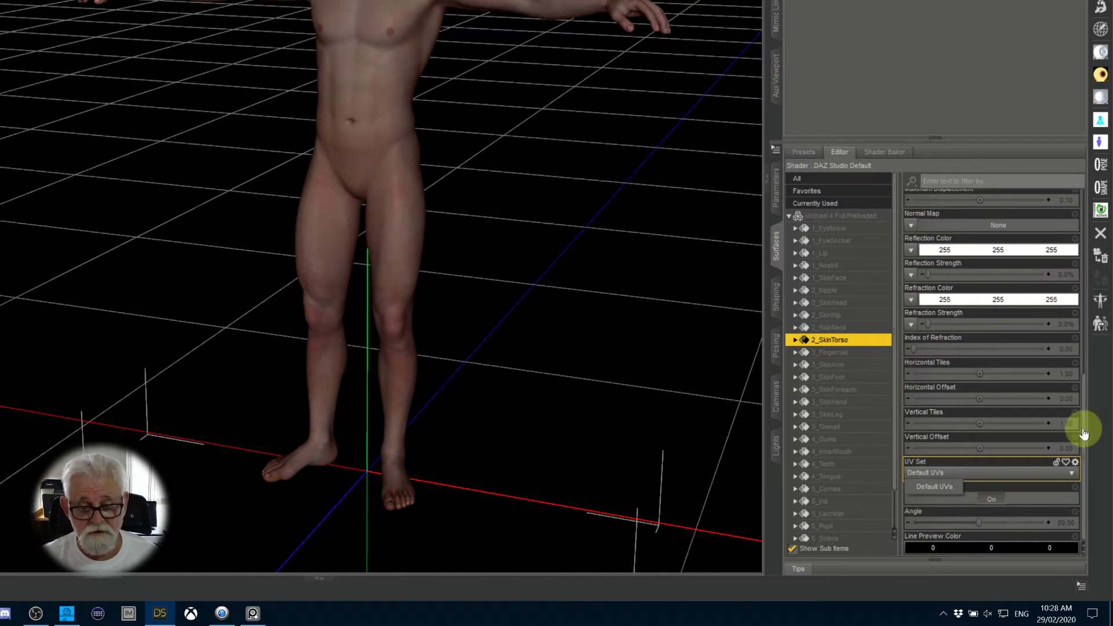
left_click_drag(1085, 454, 1068, 194)
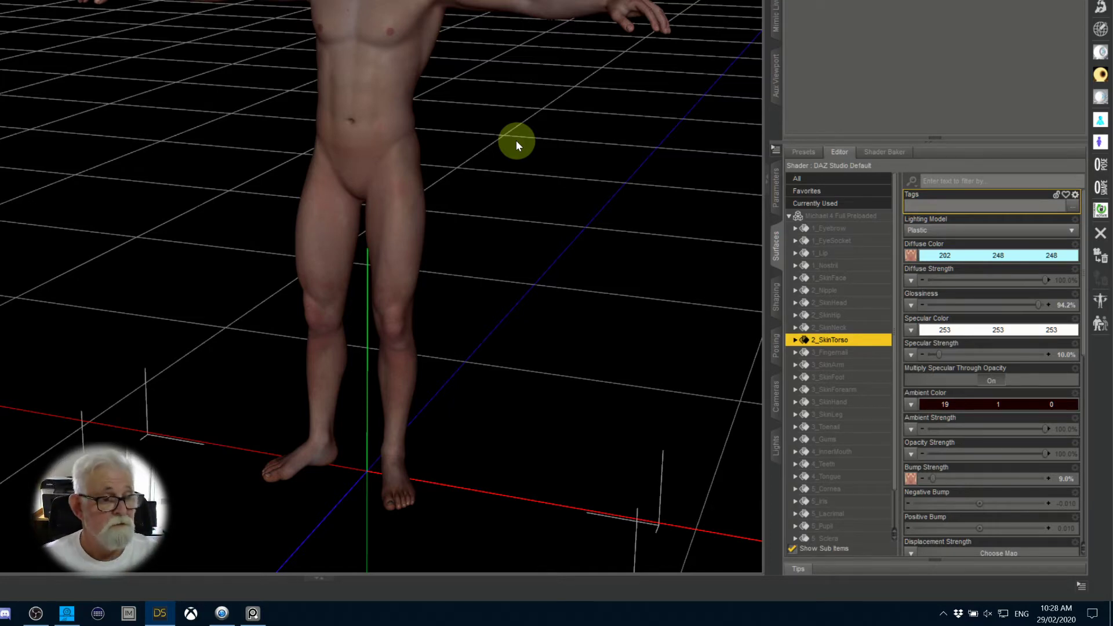
Step: Select all surfaces of Michael 4 Full Preloaded and check the Base Mixing options of their Iray Uber shader
left_click(864, 218)
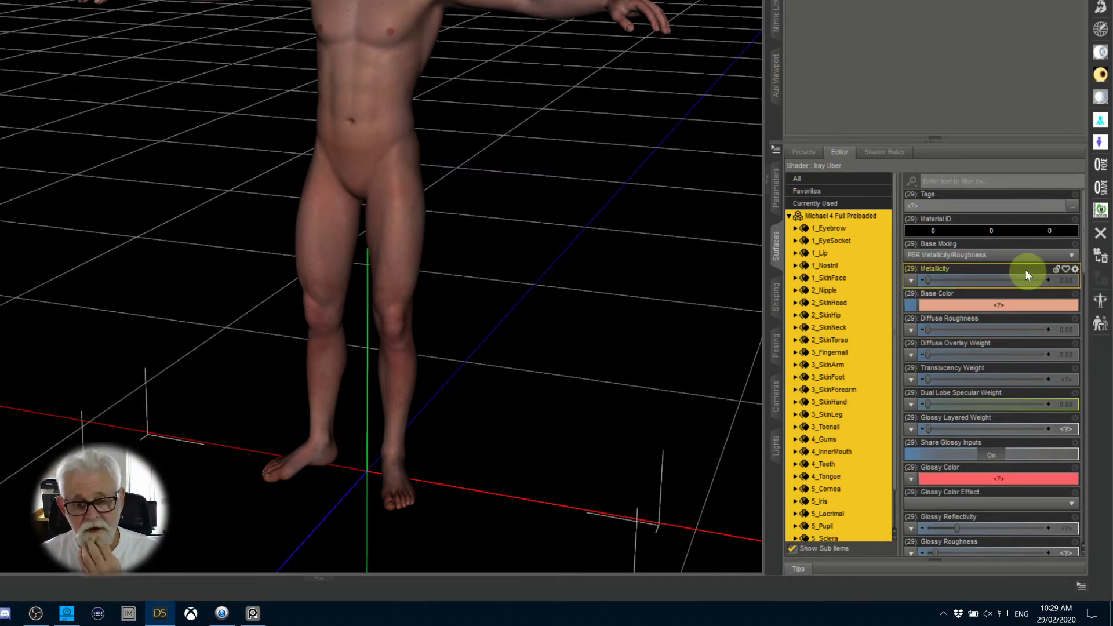
left_click(969, 259)
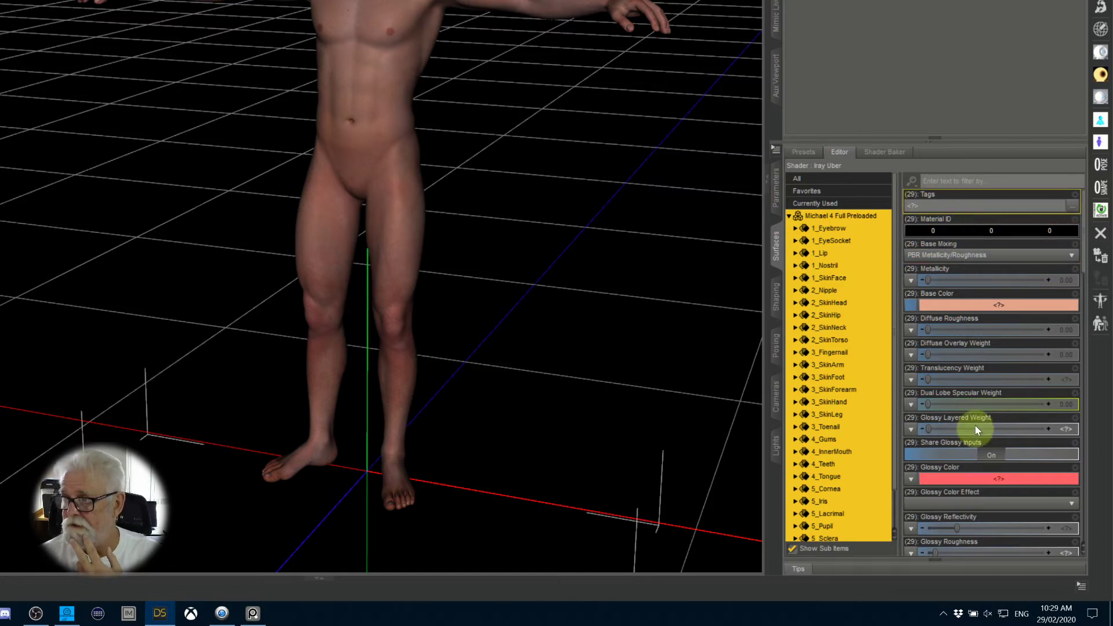
left_click(964, 255)
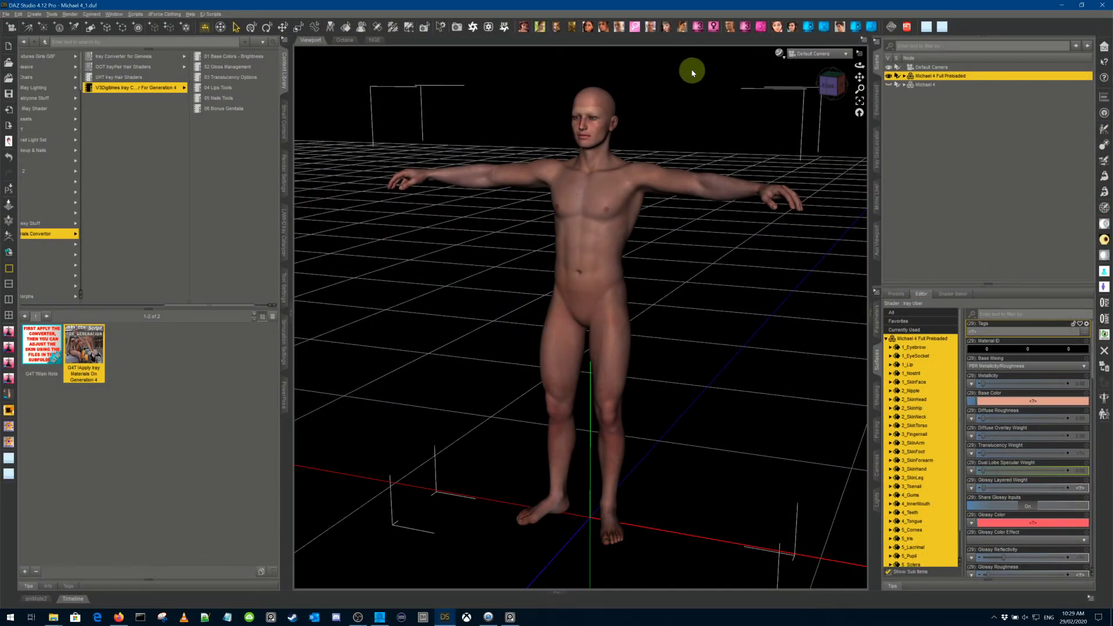
Step: Expand the bone hierarchy of Michael 4 Full Preloaded down to the head's child nodes and hide the eyeBrow node
scroll(607, 143, "down", 3)
scroll(605, 147, "up", 5)
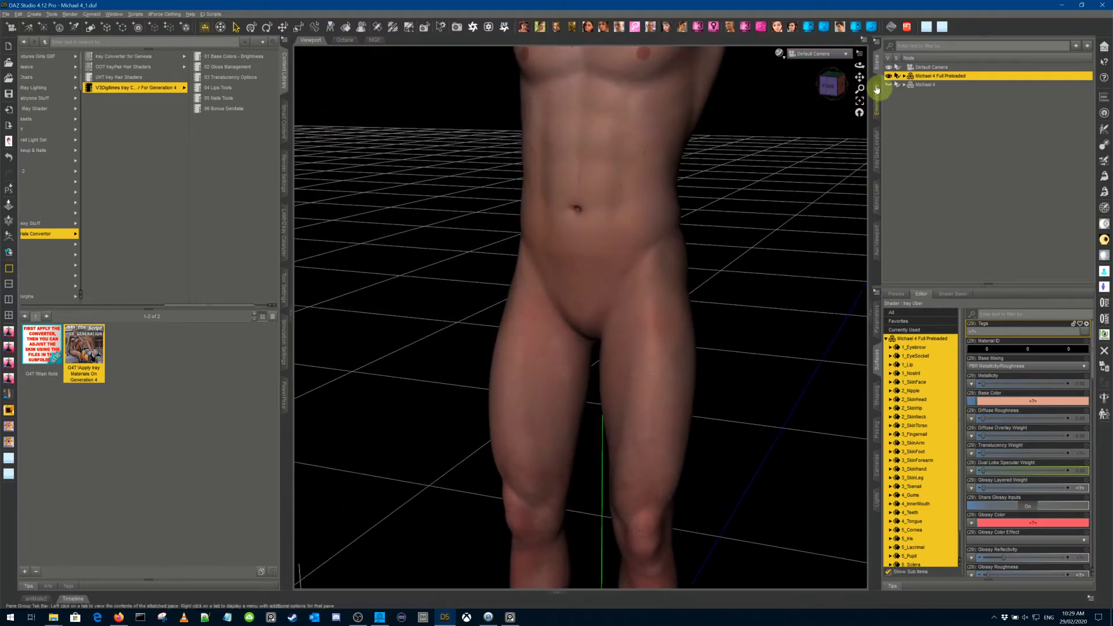
left_click_drag(859, 75, 859, 77)
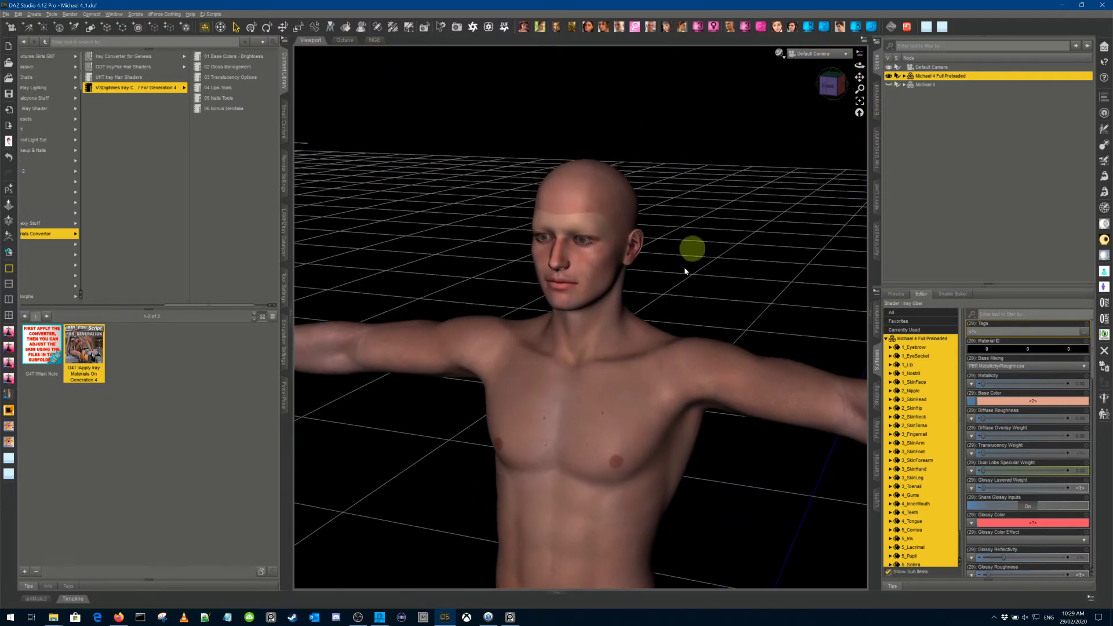
scroll(684, 268, "up", 4)
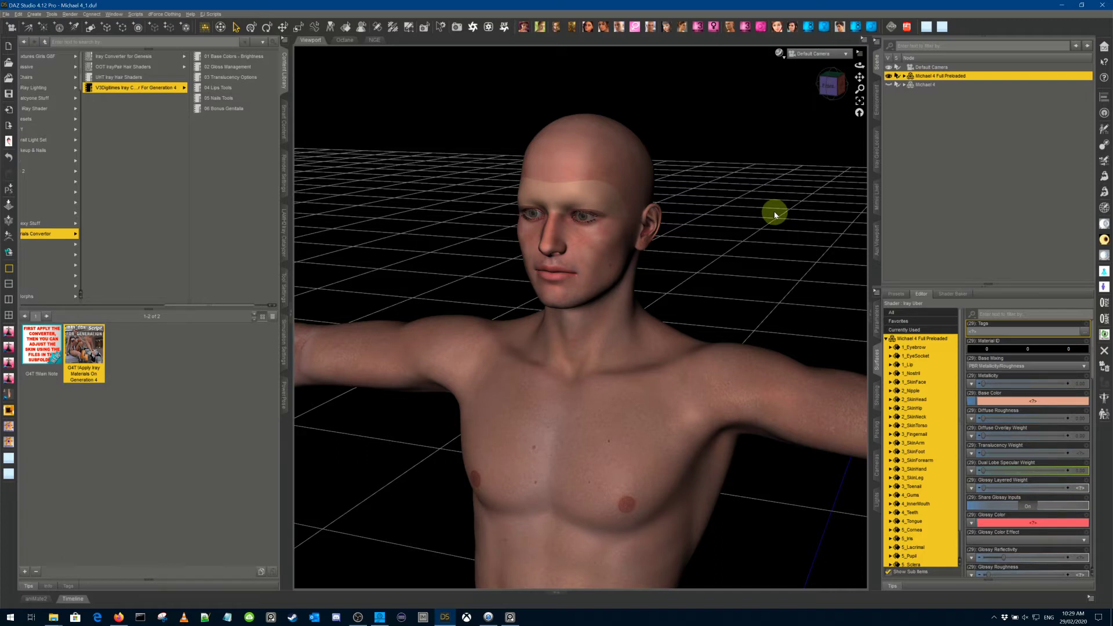
left_click(904, 77)
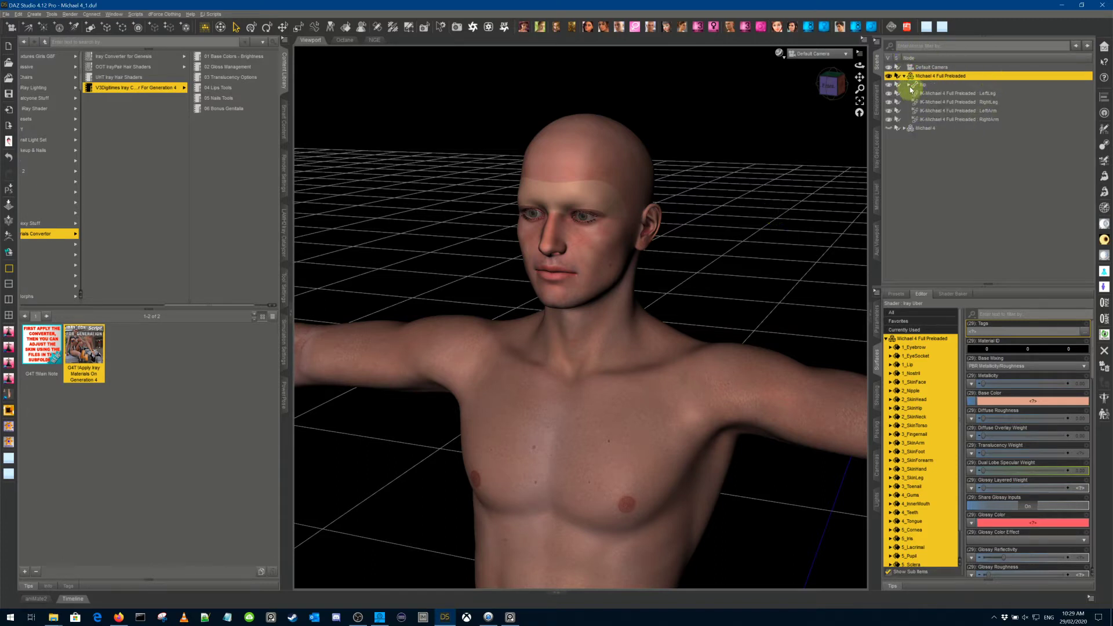
left_click(908, 84)
left_click(913, 93)
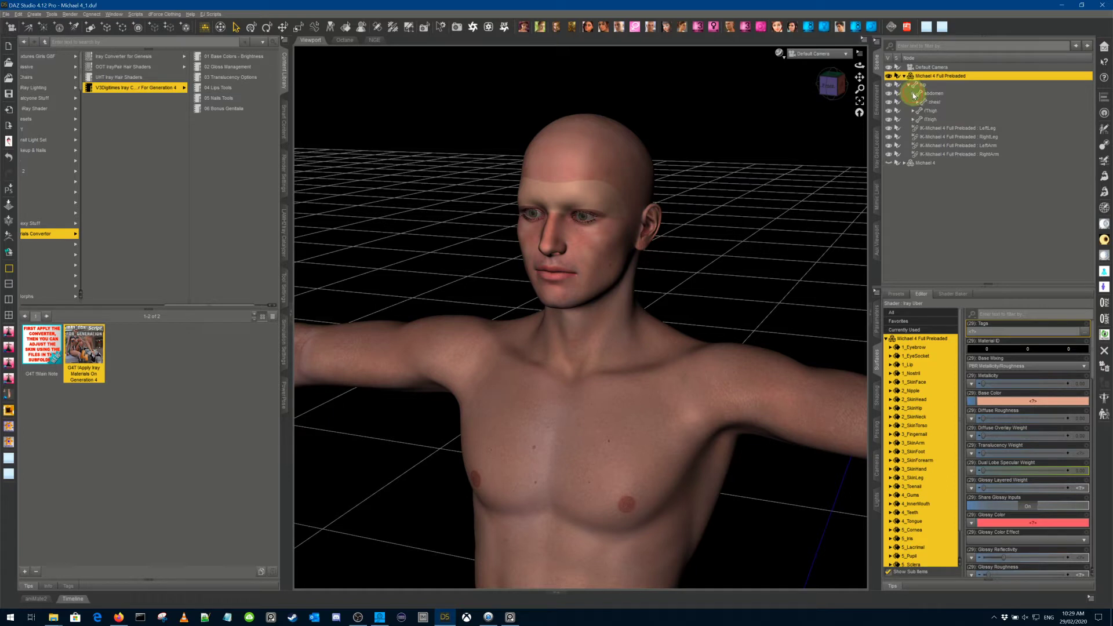
left_click(917, 102)
left_click(922, 110)
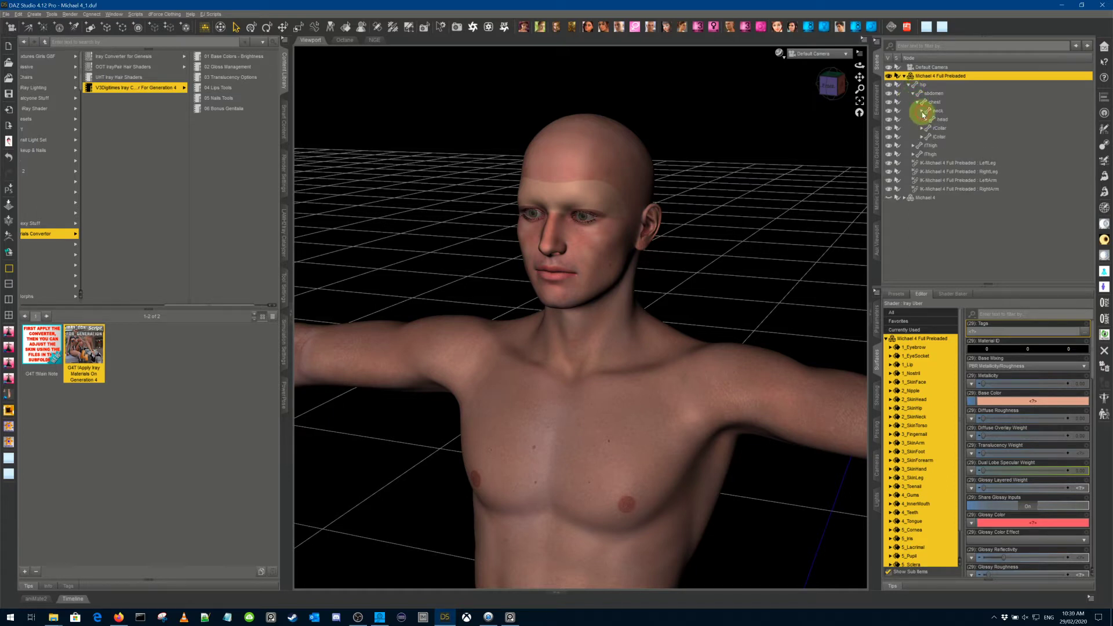
left_click(926, 119)
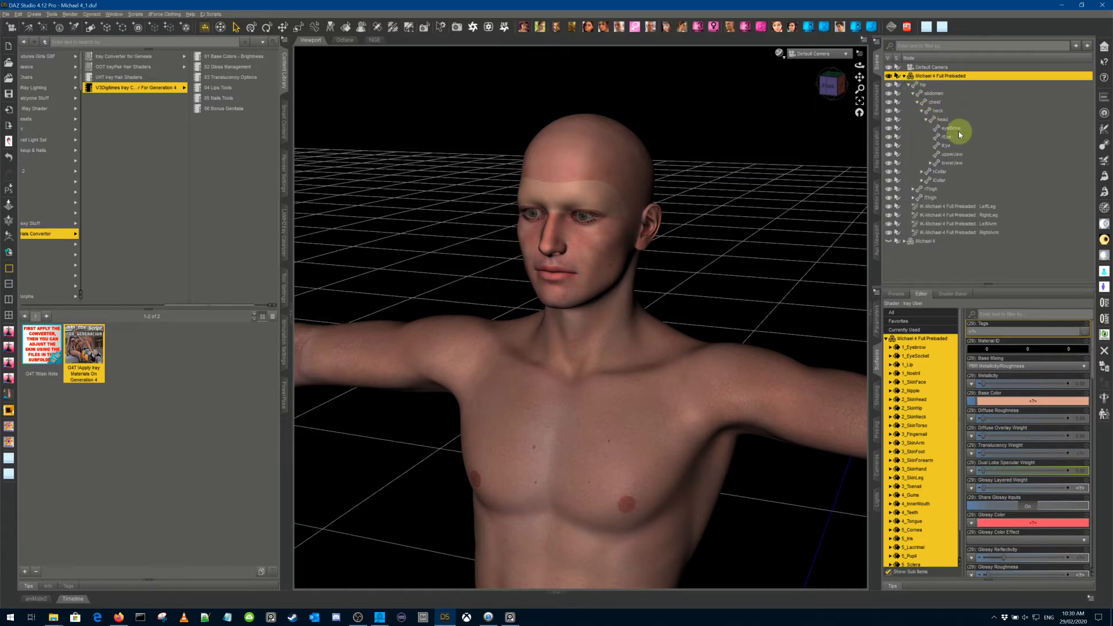
left_click(889, 129)
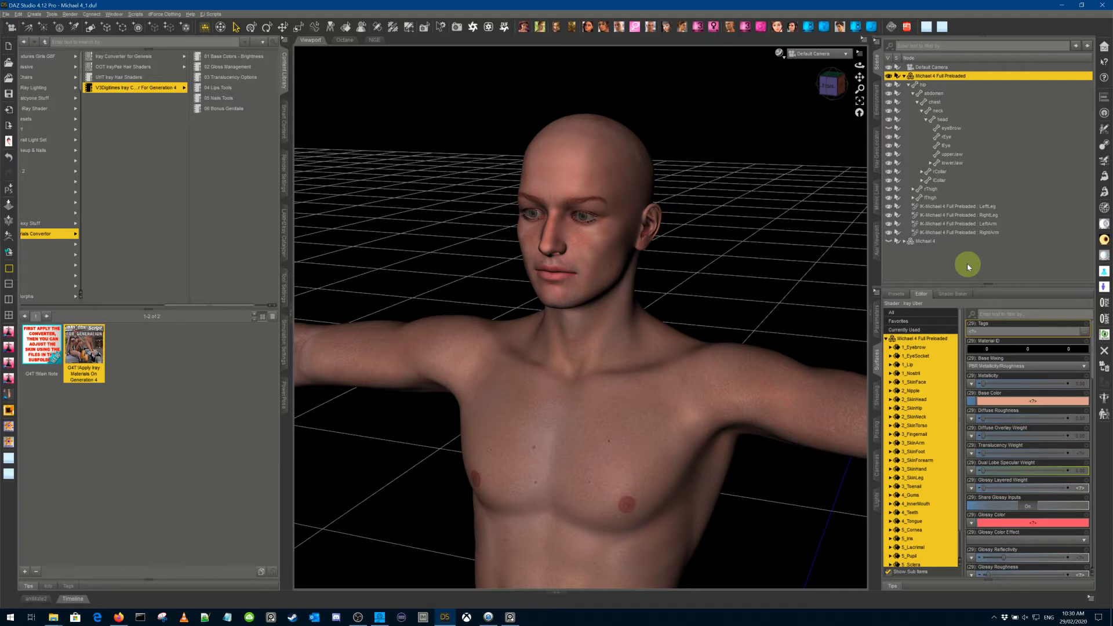
Step: Inspect the brow area of Michael 4 Full Preloaded up close and check the whole figure
scroll(644, 306, "up", 3)
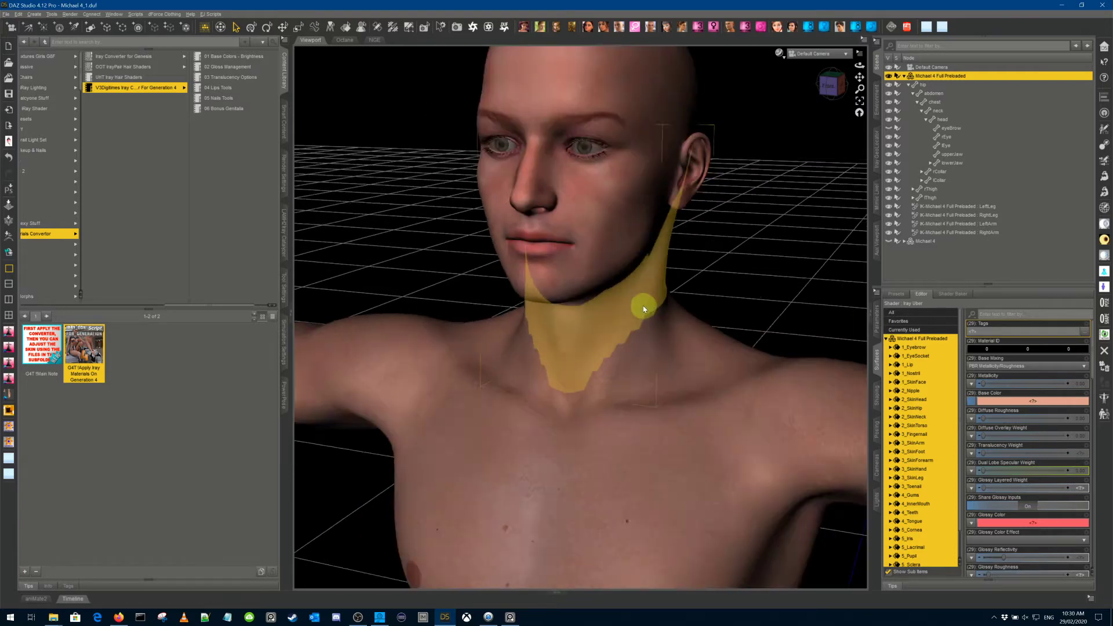
scroll(643, 305, "down", 5)
scroll(642, 305, "down", 5)
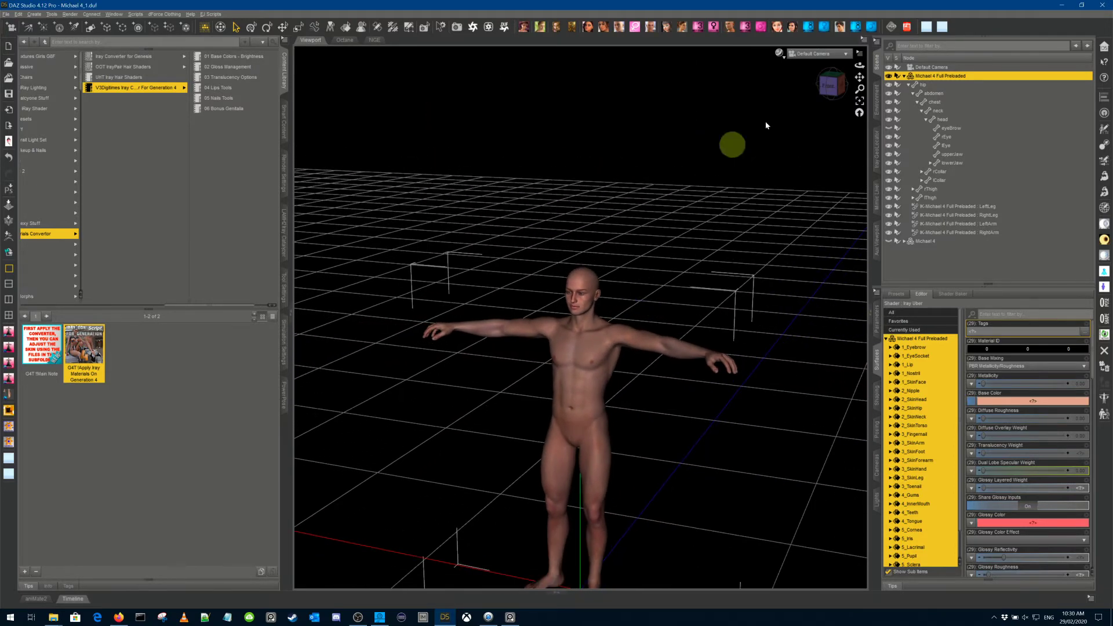
left_click_drag(857, 77, 837, 129)
scroll(704, 469, "up", 3)
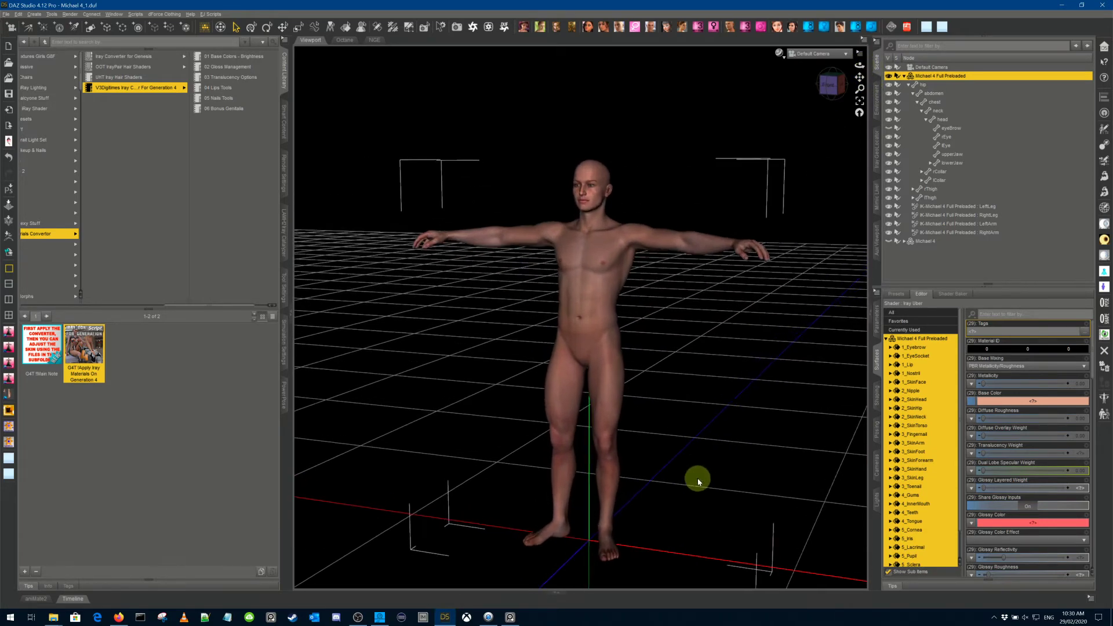
left_click_drag(858, 110, 812, 300)
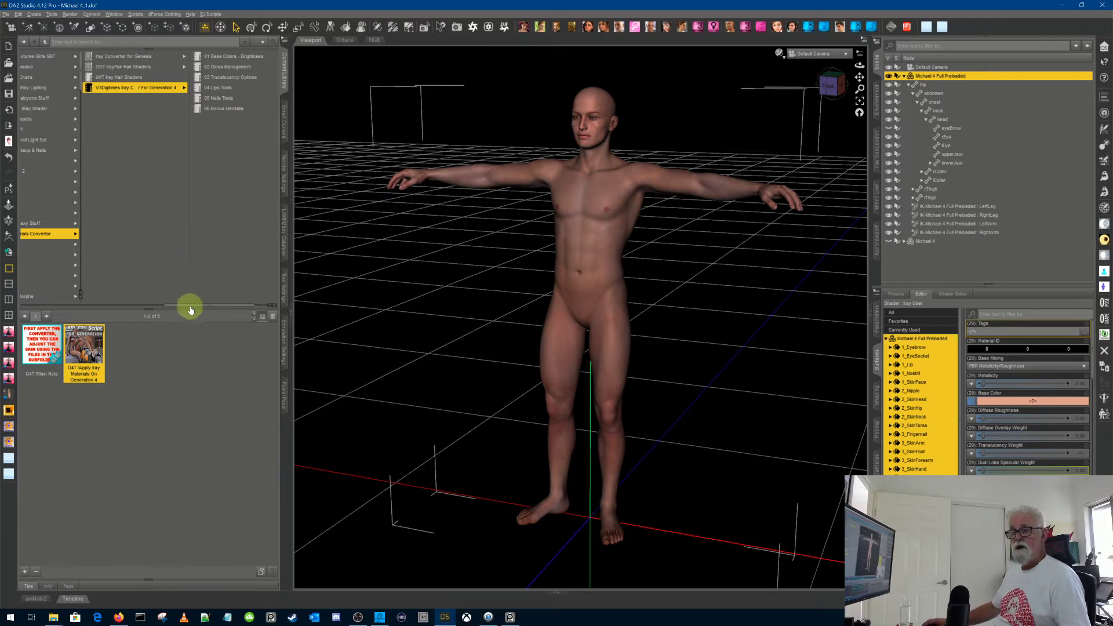
Step: Open the Balverk folder in the content library under Poser Formats, M4 Characters, Pose, MortemVetus
left_click_drag(191, 309, 62, 304)
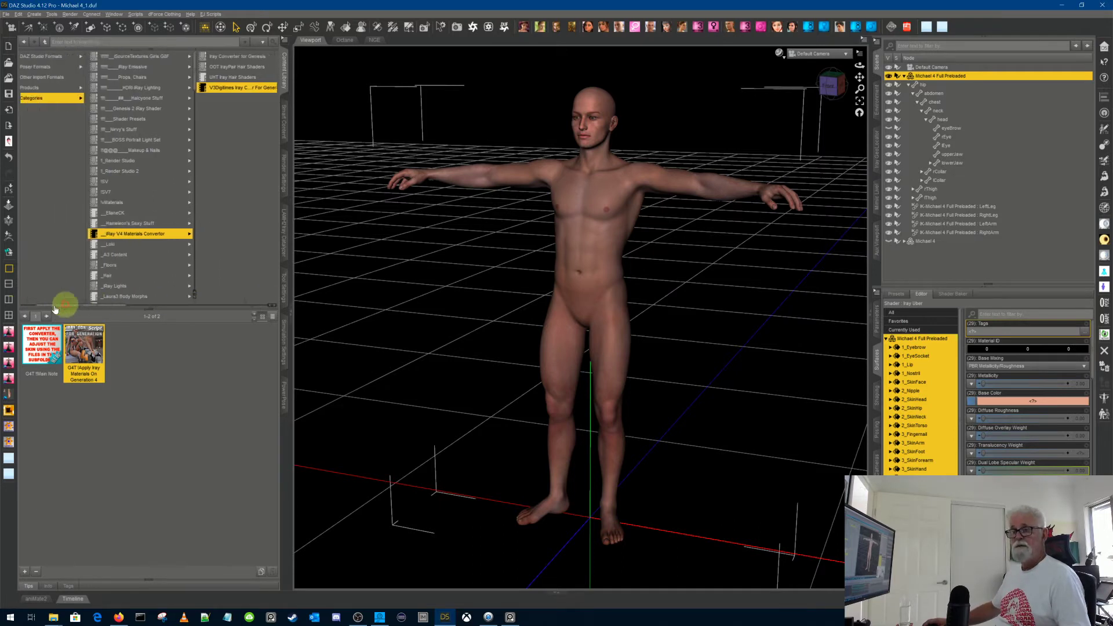
left_click(88, 68)
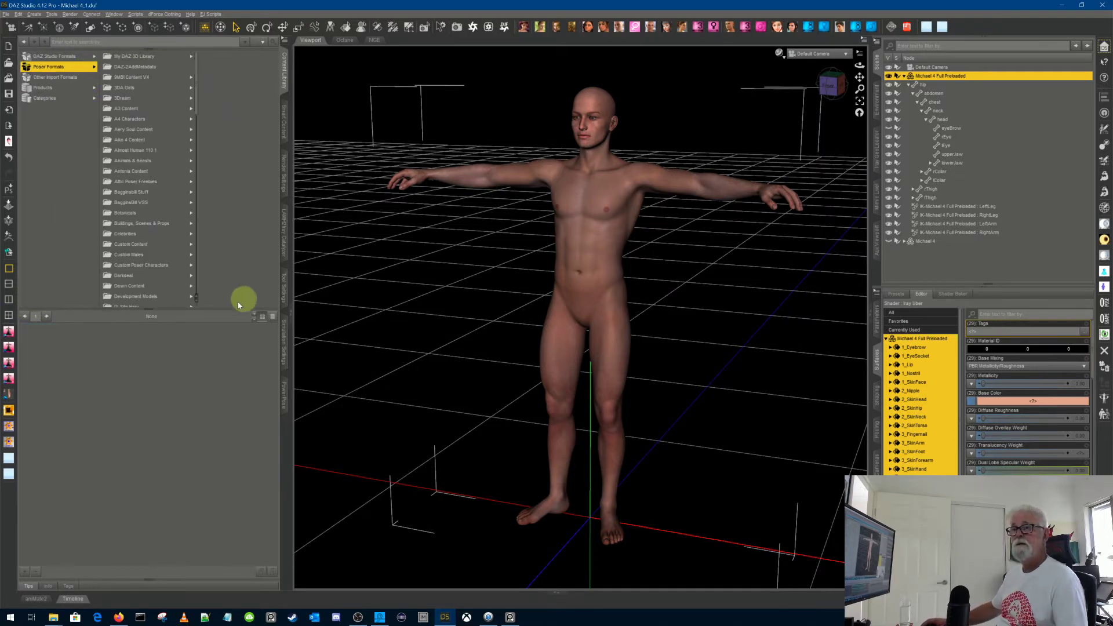
scroll(188, 200, "down", 7)
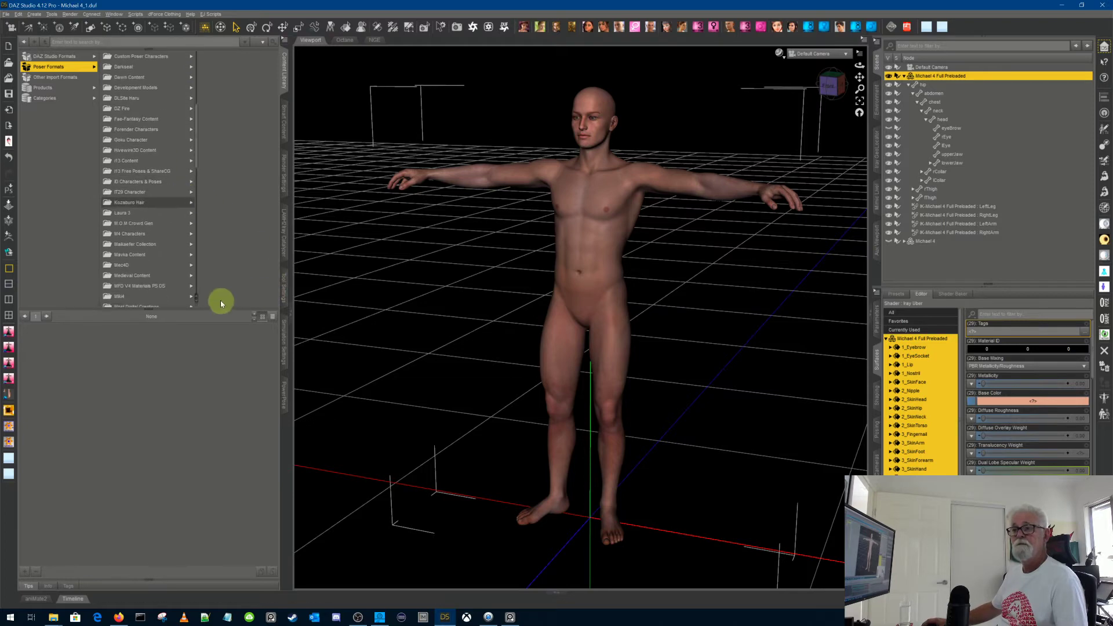
left_click(133, 234)
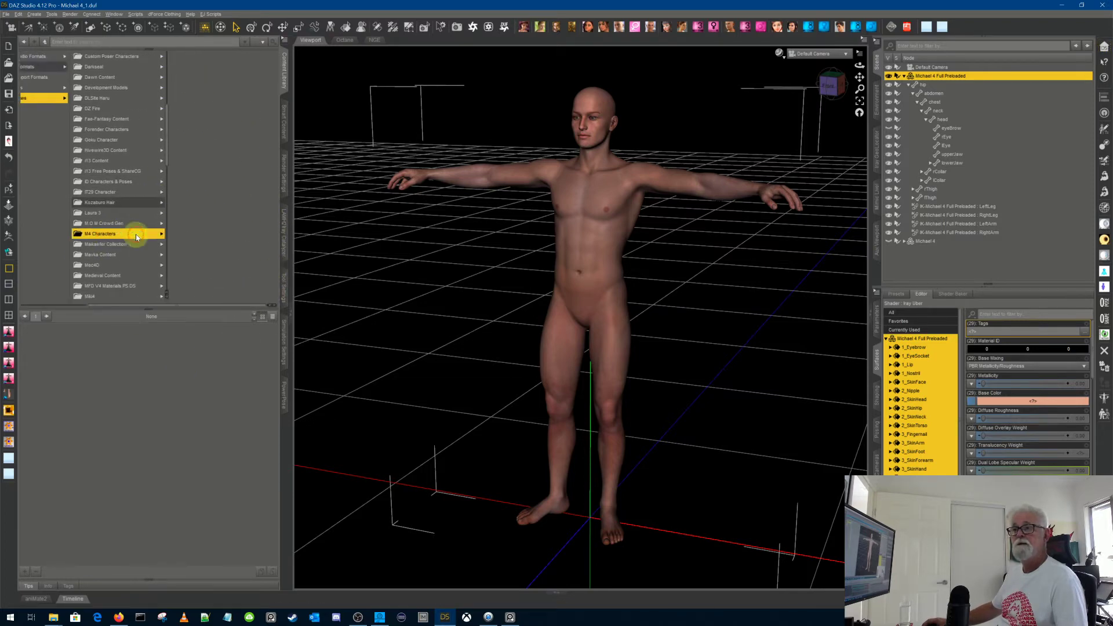
left_click(196, 119)
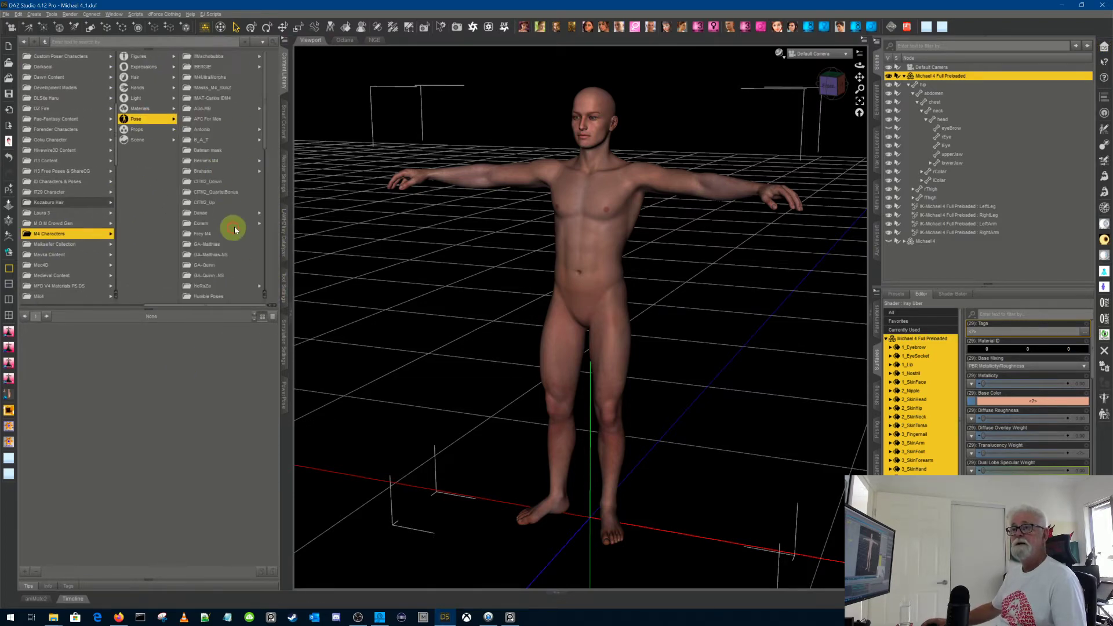
scroll(235, 184, "down", 10)
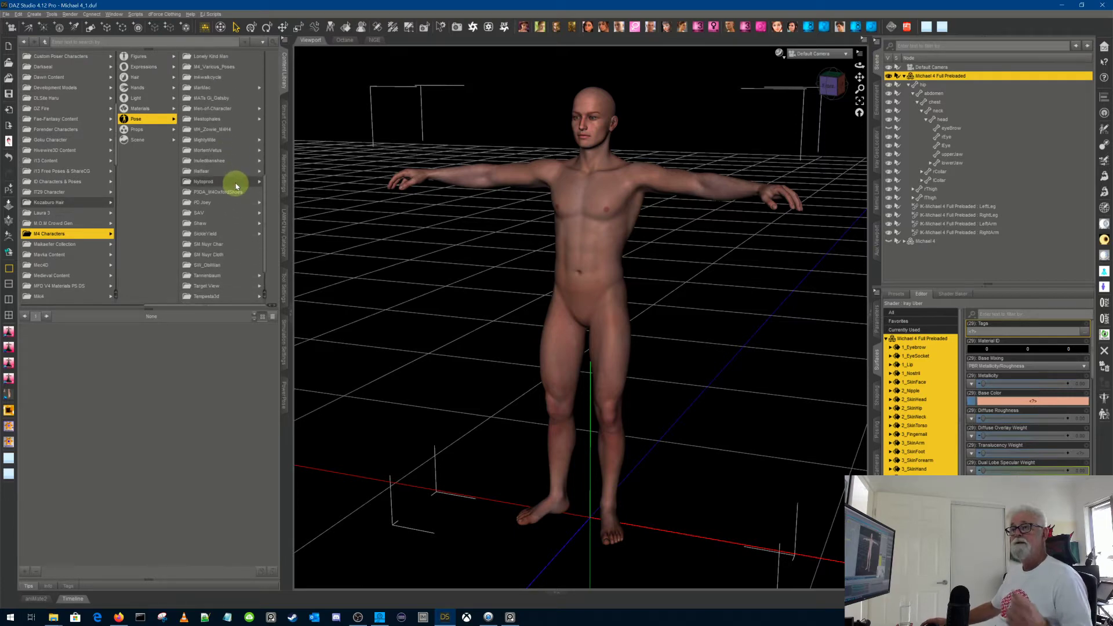
left_click(234, 150)
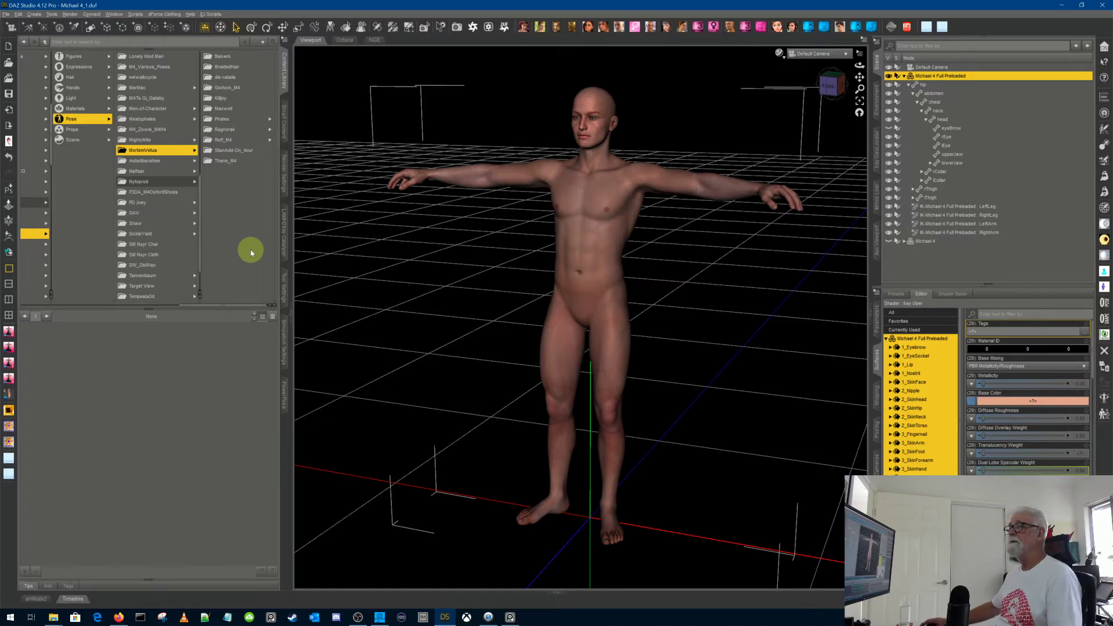
left_click(241, 57)
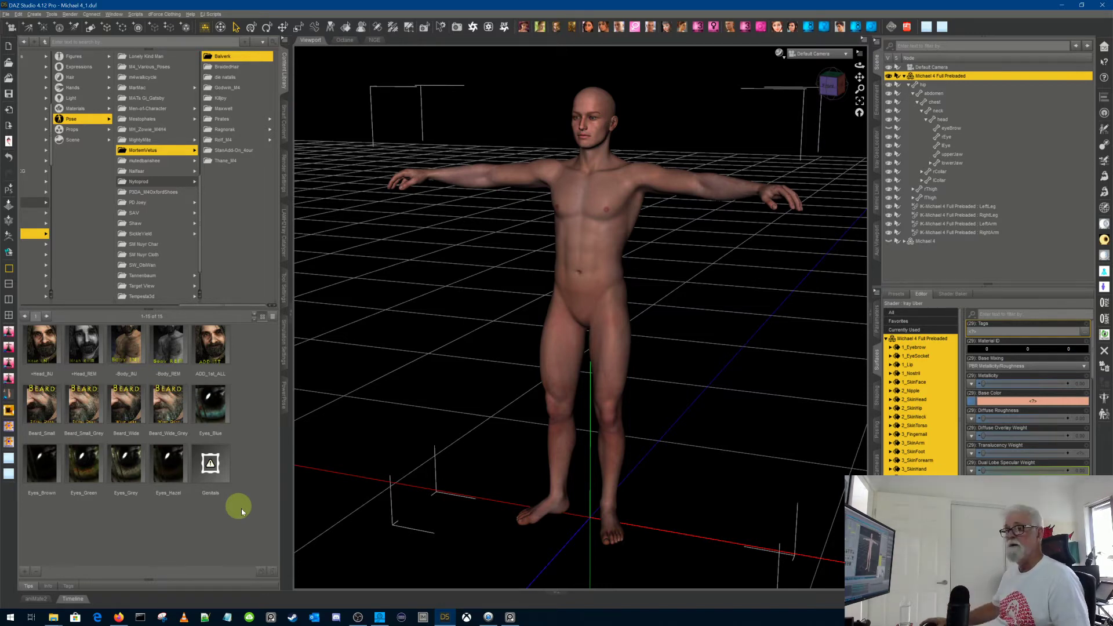
Step: Apply Balverk's Head_INJ and Body_INJ morph injections to Michael 4 Full Preloaded
left_click(41, 348)
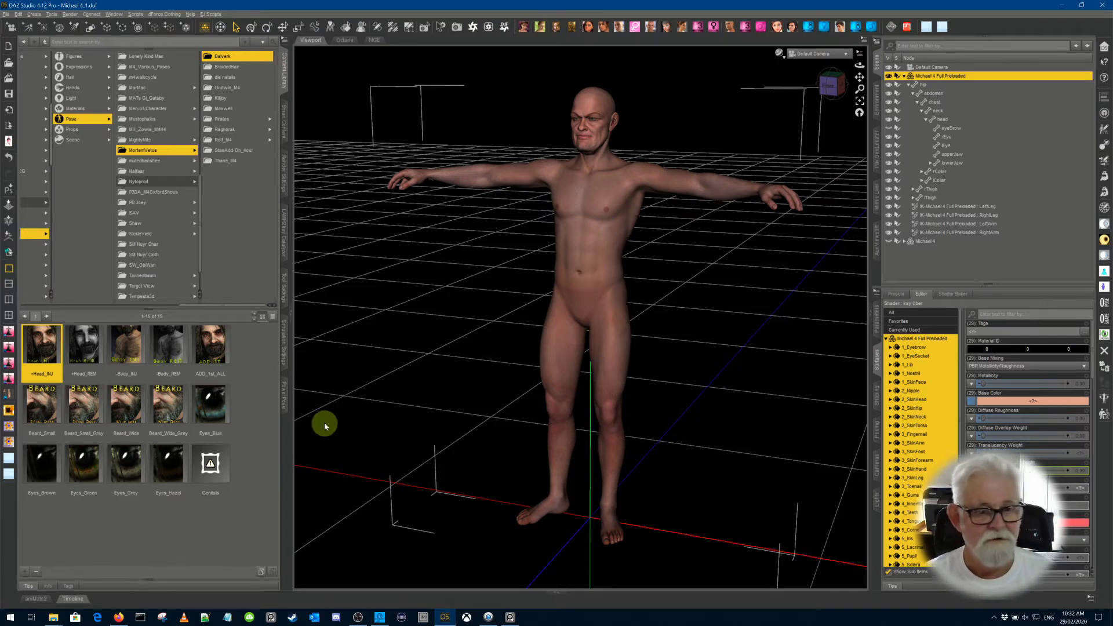
left_click(878, 319)
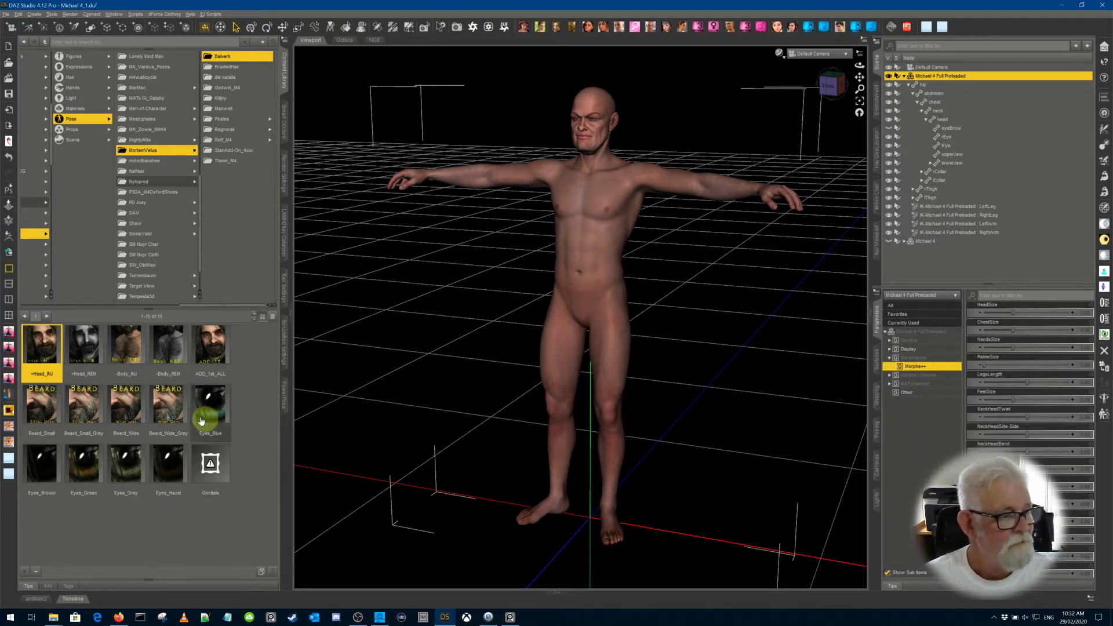
double_click(123, 342)
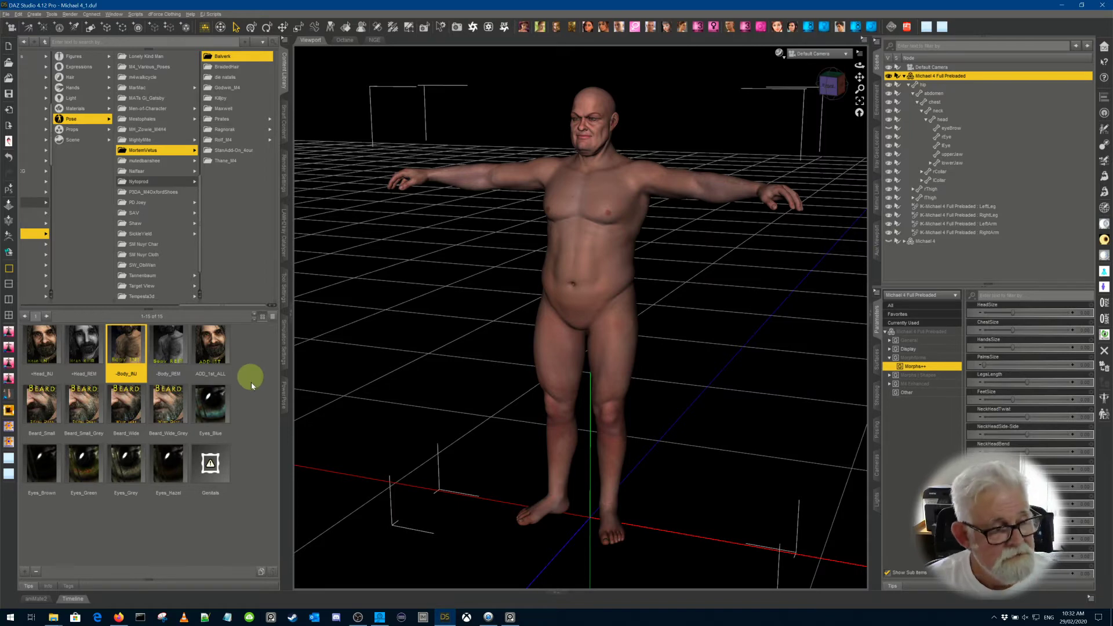
Step: Apply Balverk's ADD_1st_ALL skin materials with the Beard_Wide_Grey and Eyes_Blue options to the figure
left_click(217, 355)
double_click(217, 355)
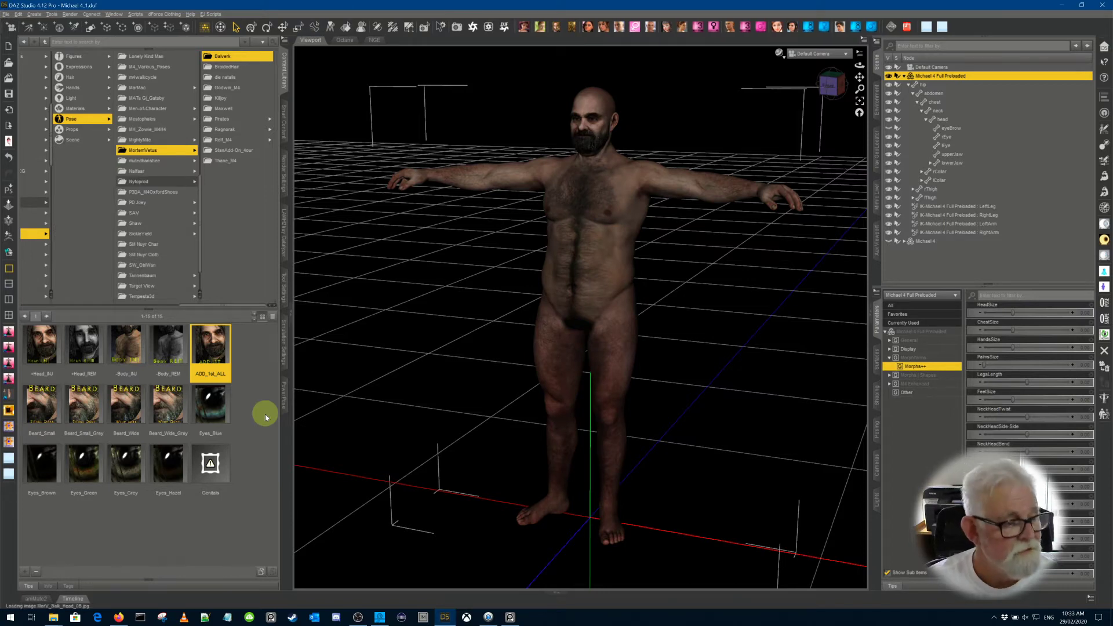
double_click(175, 410)
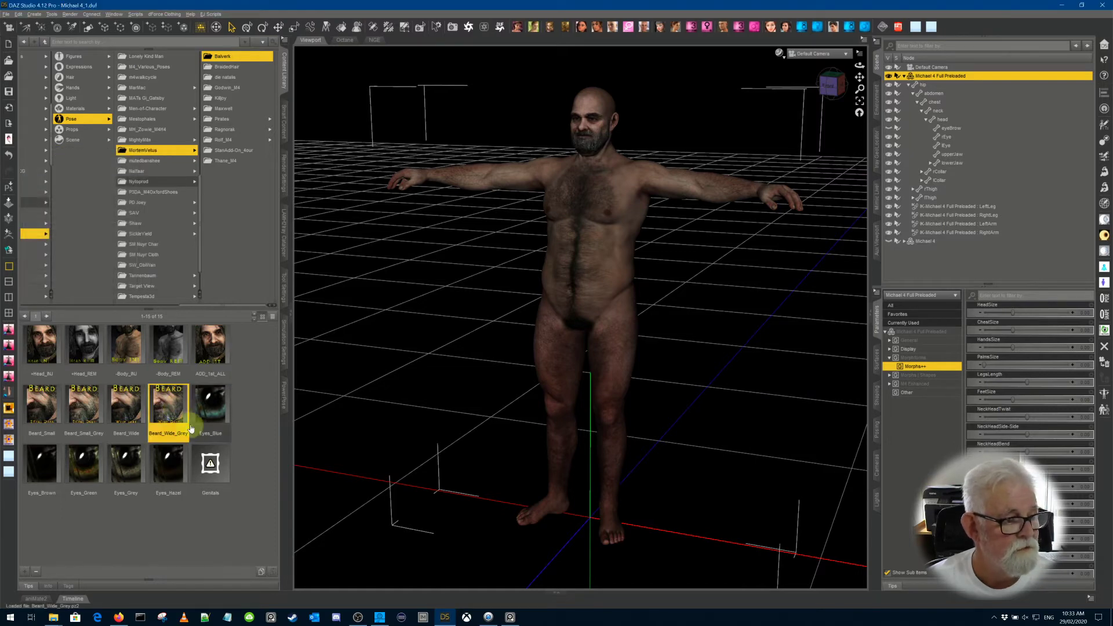
double_click(210, 406)
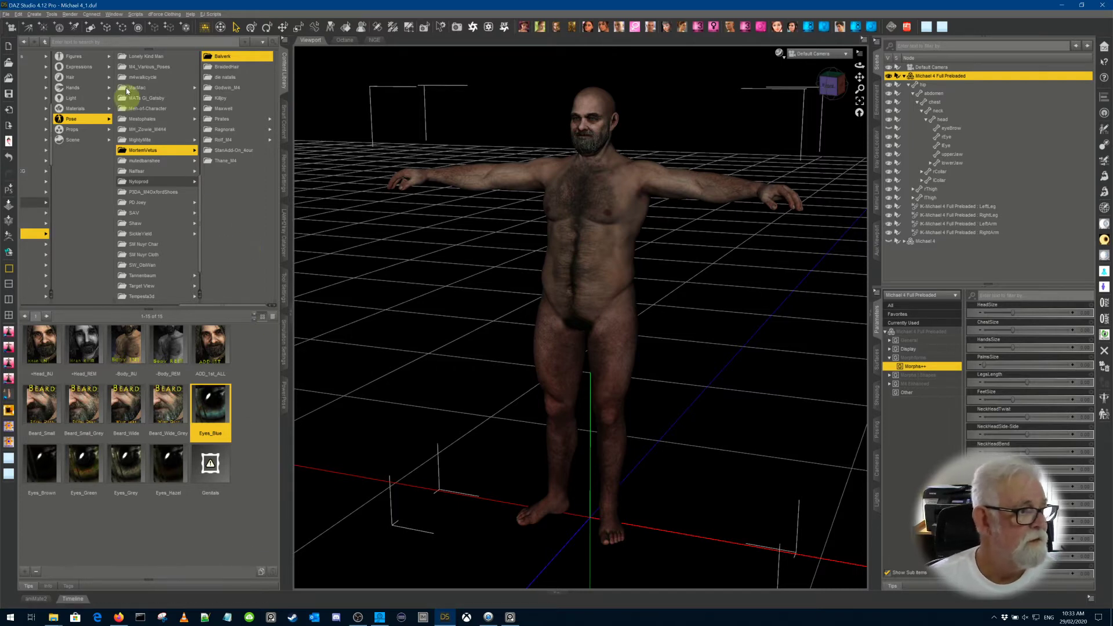
Step: Look for hair in the M4 Characters Hair category, in MortemVetus's facial hair folder
left_click(93, 79)
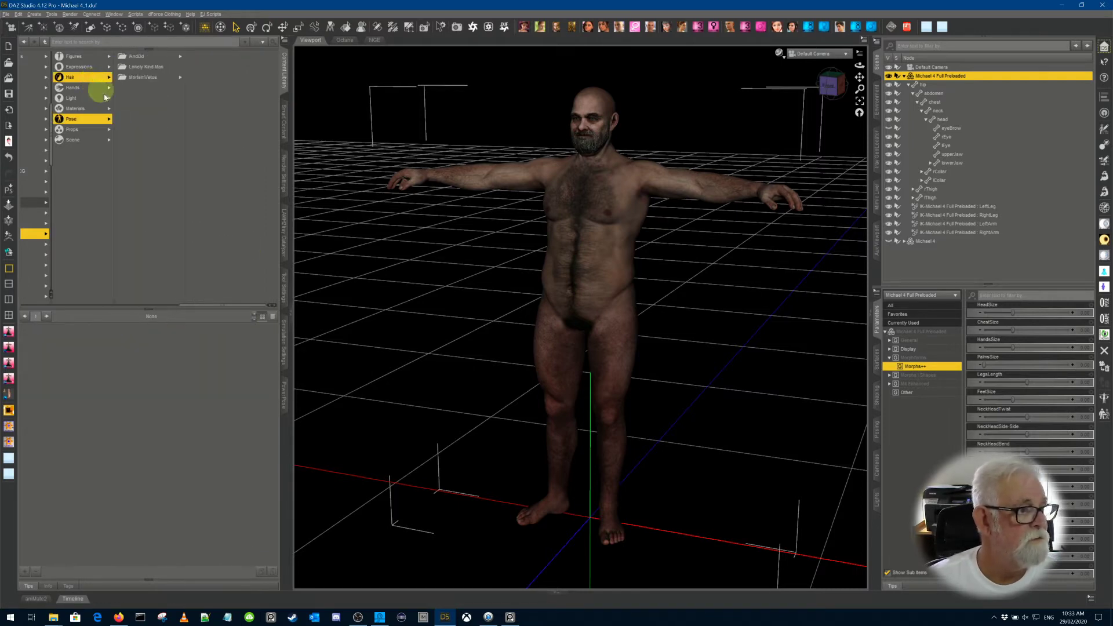
left_click(152, 77)
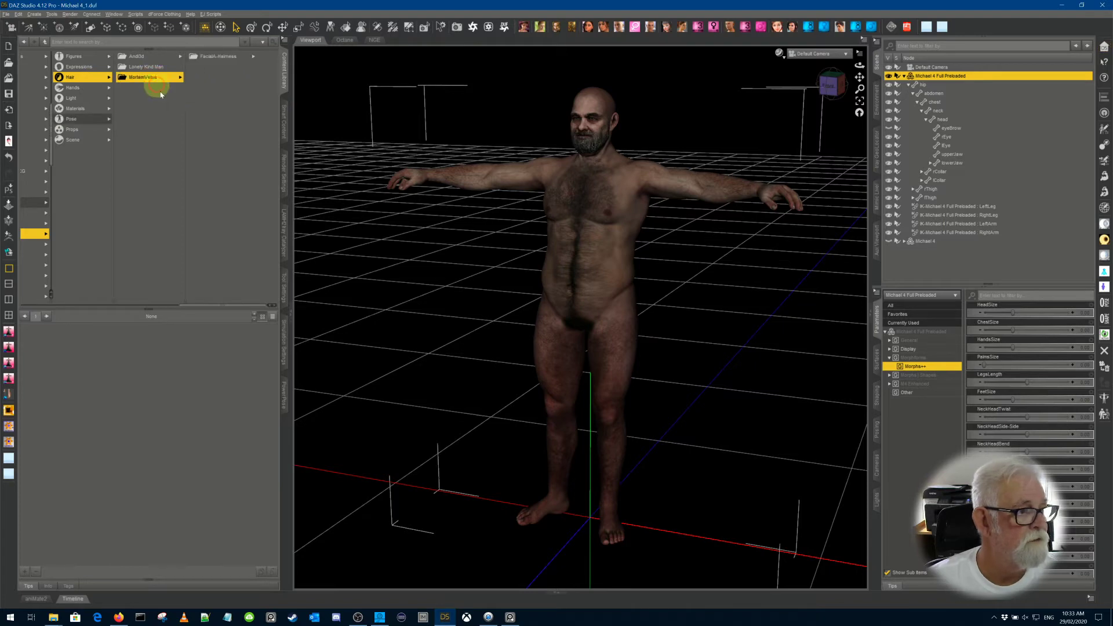
left_click(226, 55)
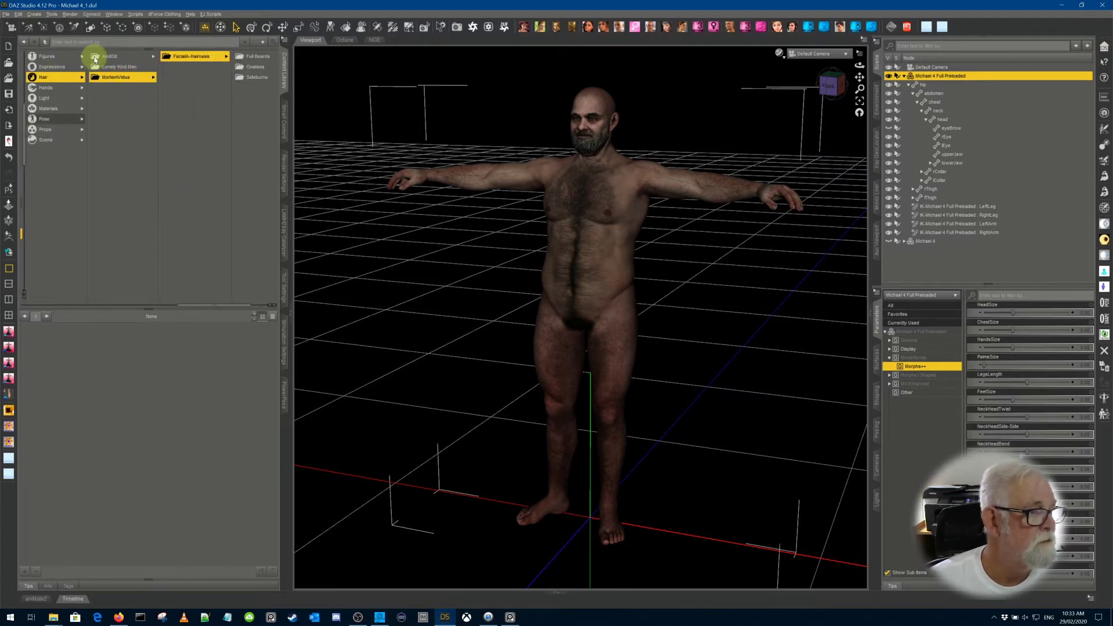
Step: Look through the M4 Characters Figures folders from A3d-MB to Mestophales for hair that suits the figure
left_click(65, 58)
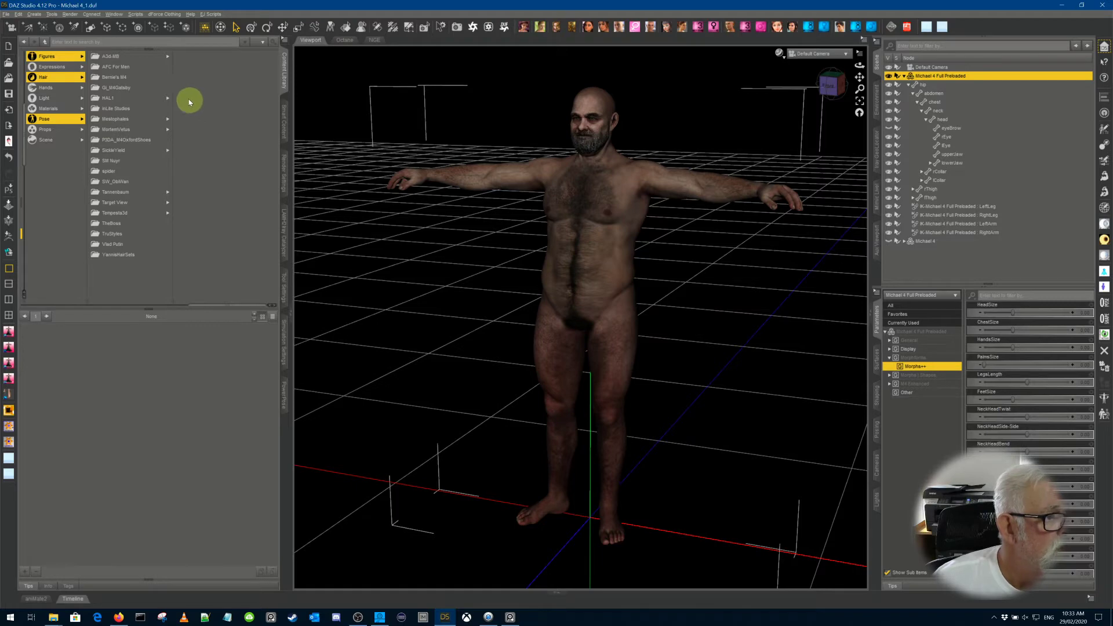
left_click(151, 56)
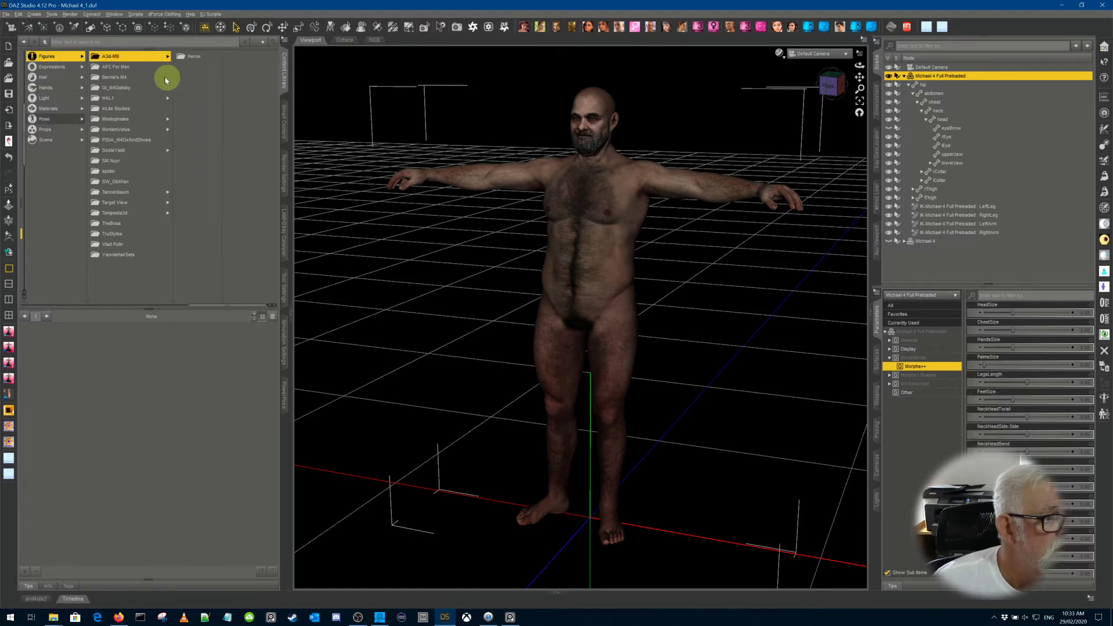
left_click(134, 67)
left_click(134, 78)
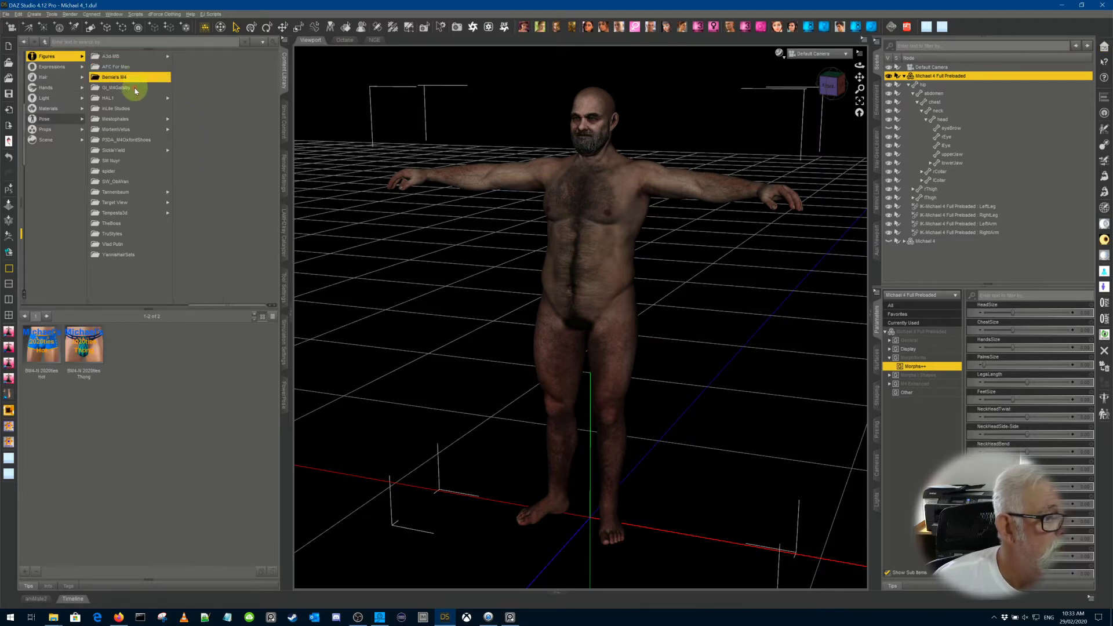
left_click(133, 87)
left_click(128, 98)
left_click(129, 109)
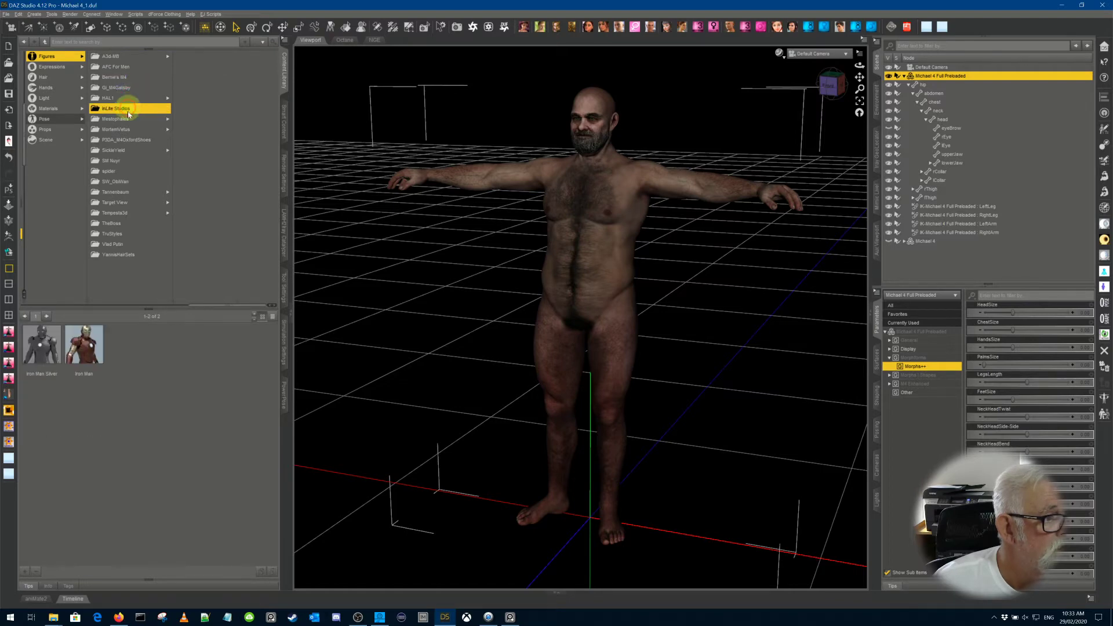
left_click(128, 119)
Step: Load BraidedHair onto Michael 4 Full Preloaded from MortemVetus's Hair, Braided Hair folder
left_click(128, 130)
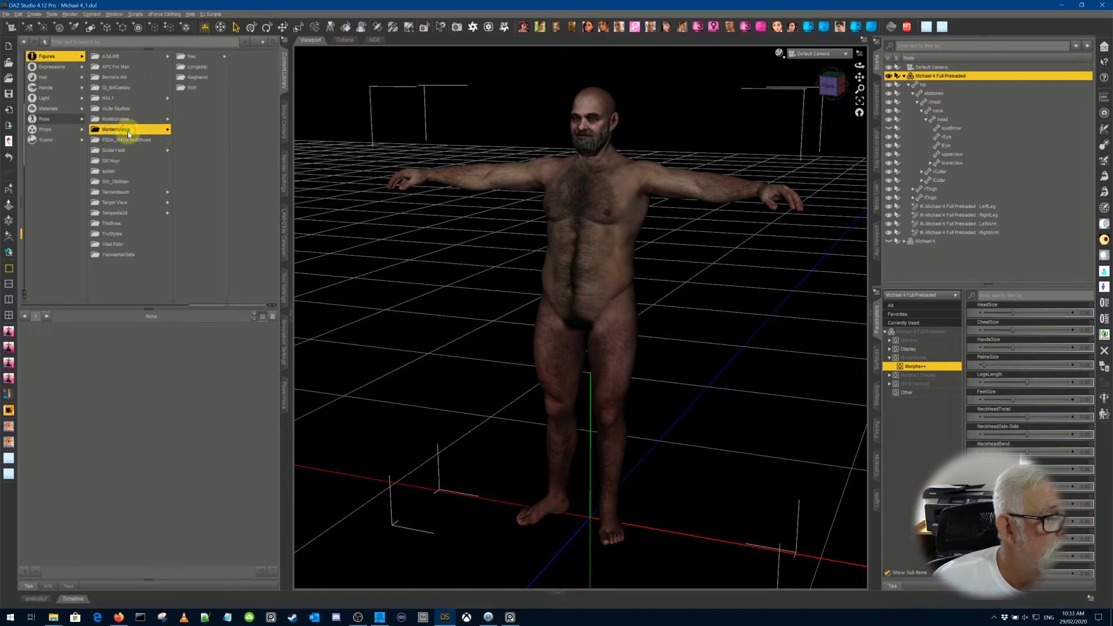
left_click(208, 56)
left_click(241, 55)
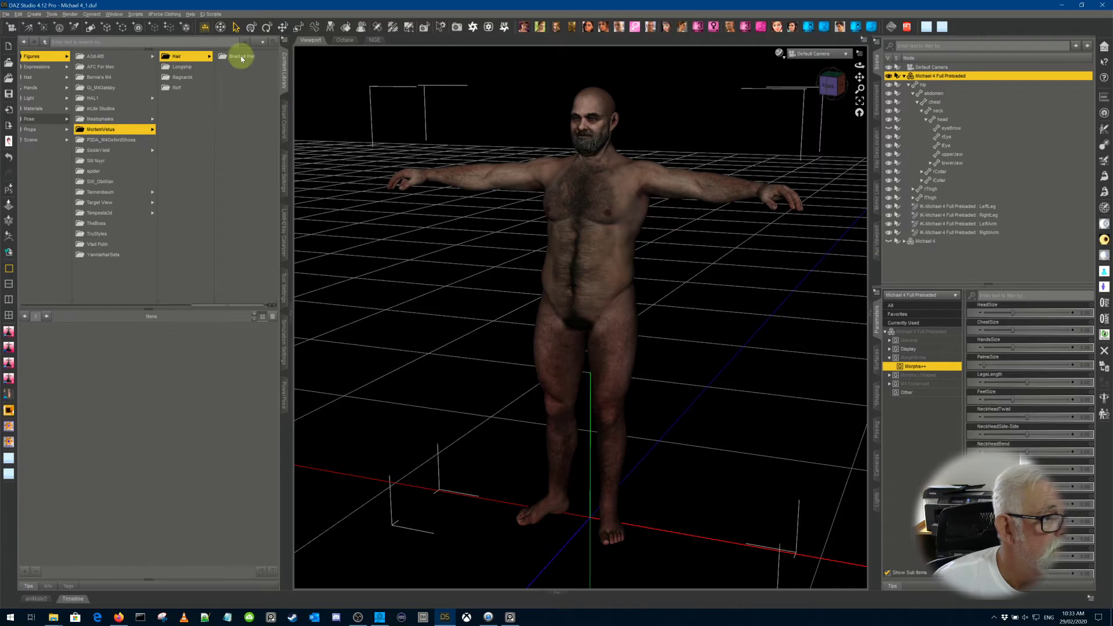
left_click(39, 344)
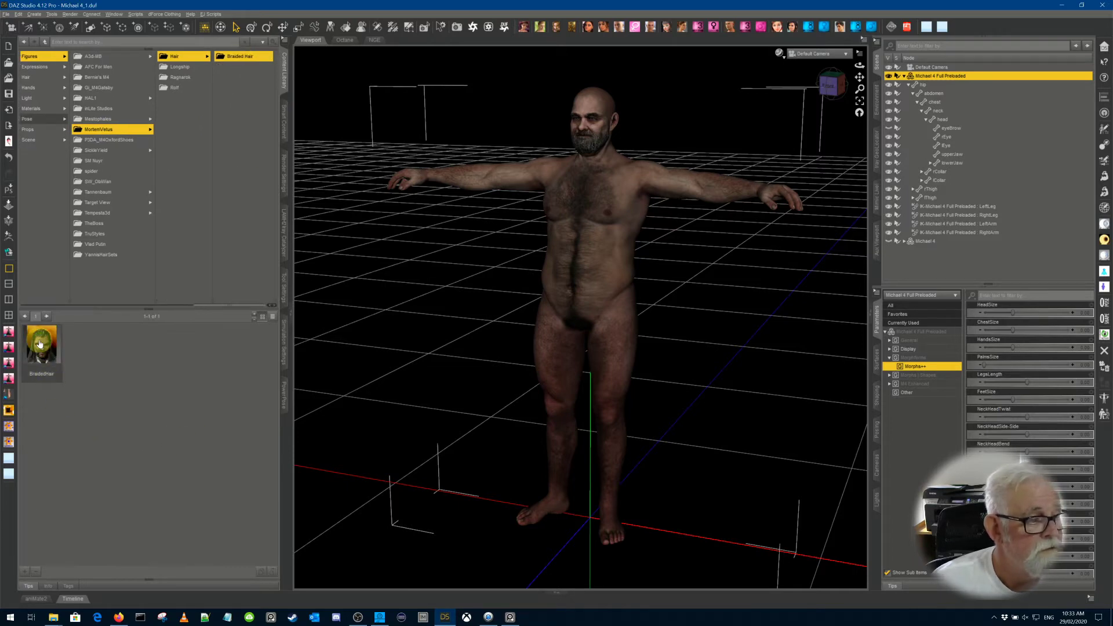
double_click(40, 344)
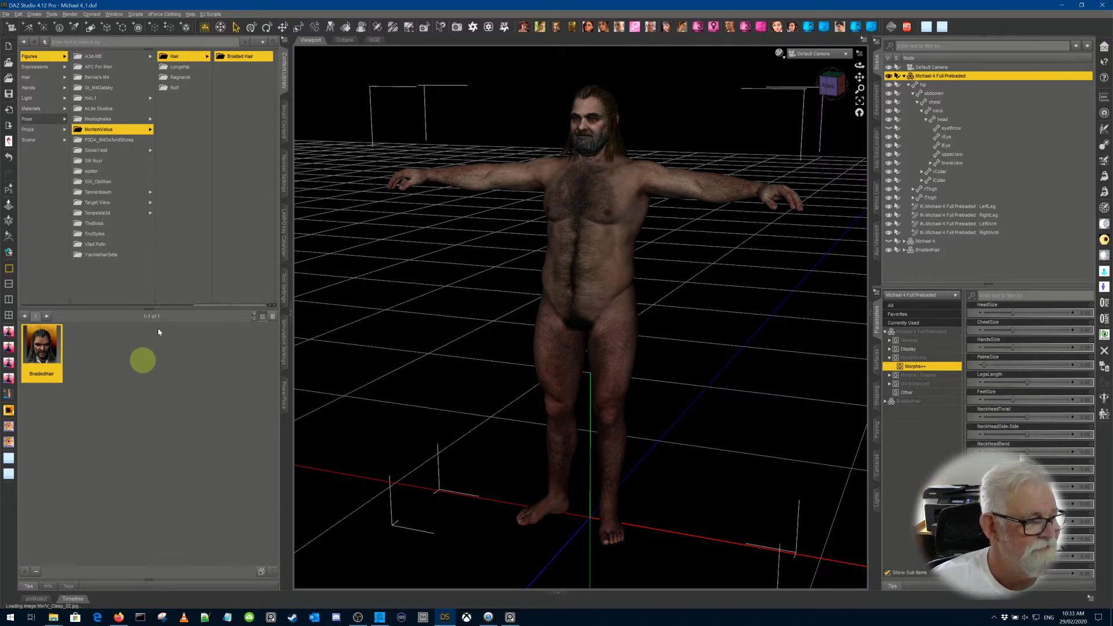
Step: Apply the Grey material preset from the MortemVetus BraidedHair pose folder to the braided hair
left_click(49, 119)
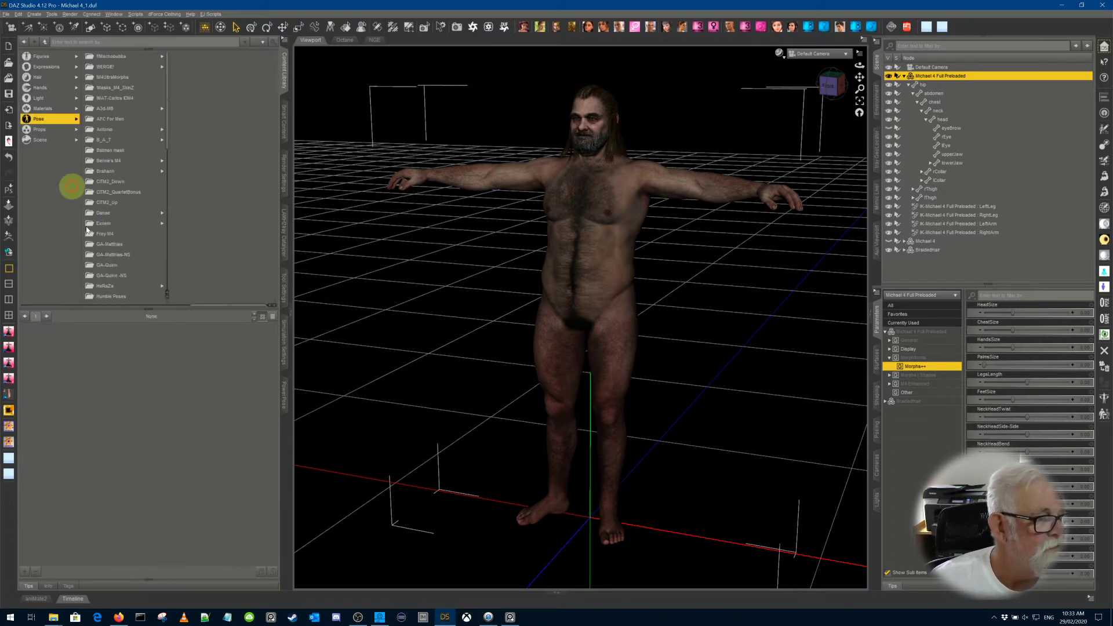
scroll(161, 225, "down", 7)
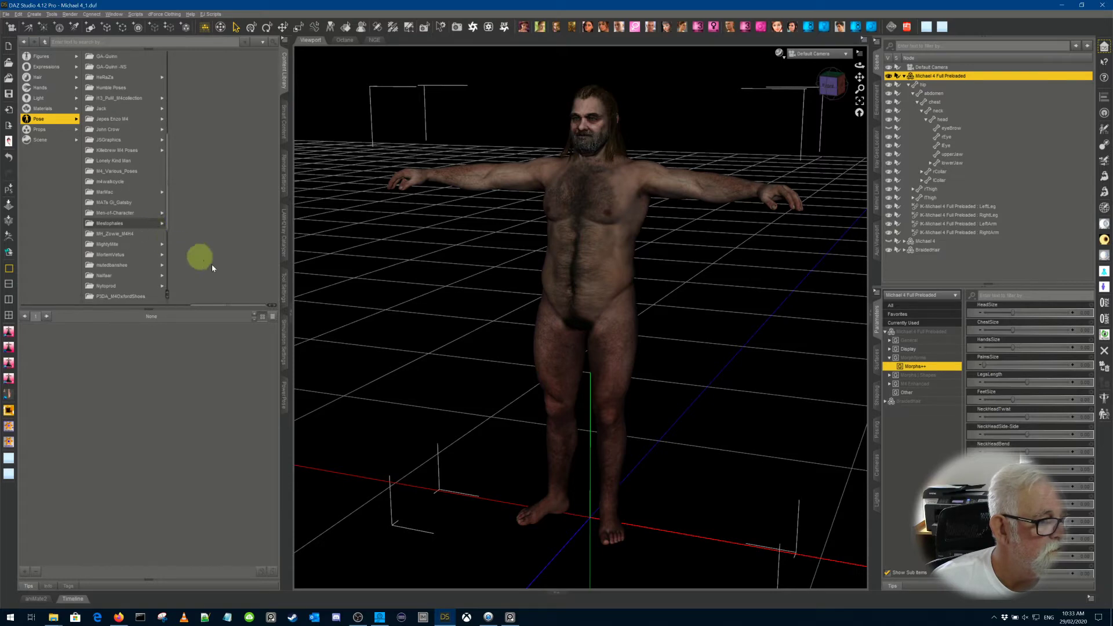
left_click(110, 255)
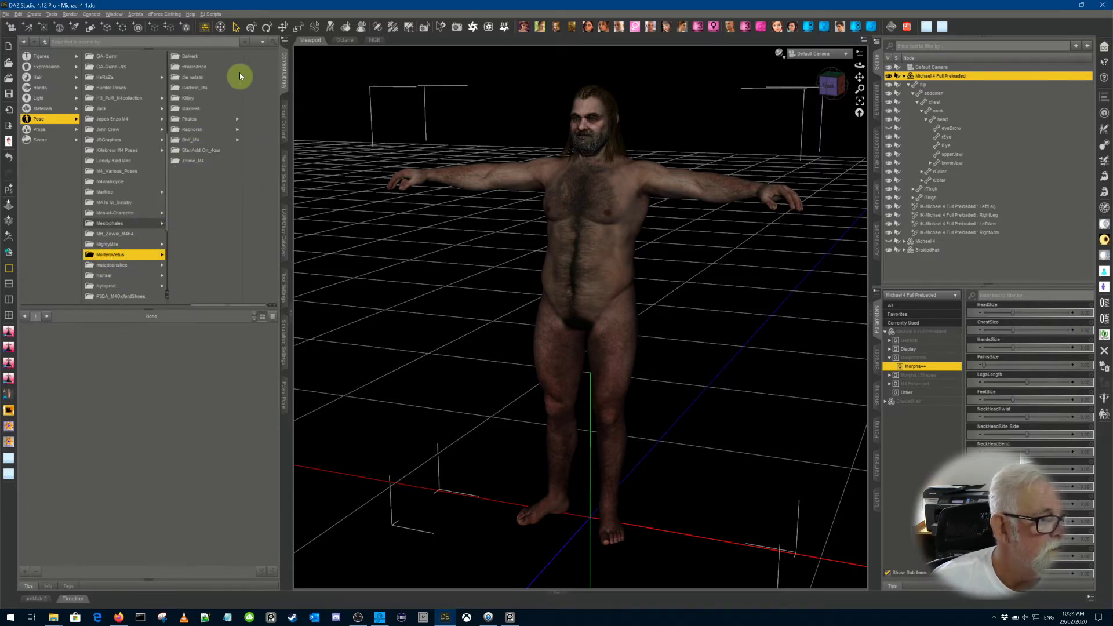
left_click(219, 67)
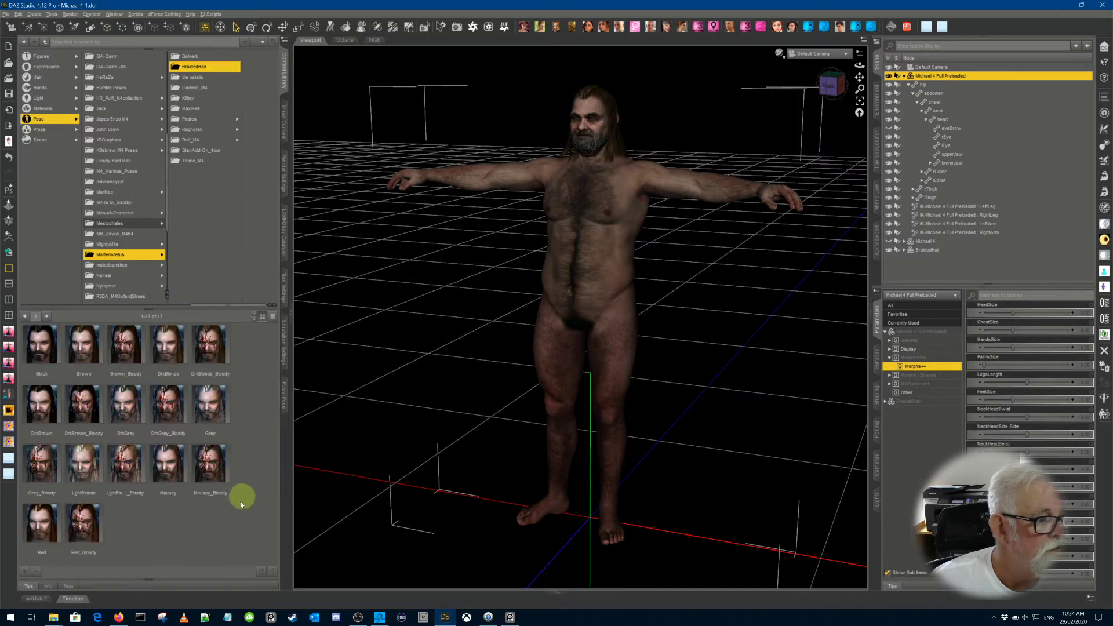
left_click(927, 250)
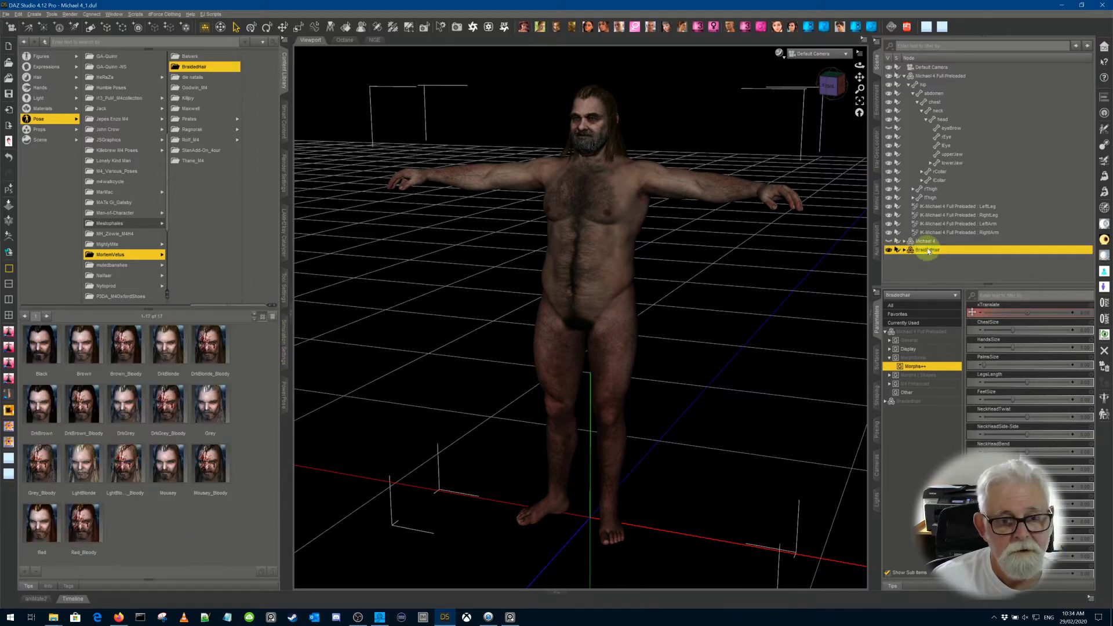
left_click(207, 404)
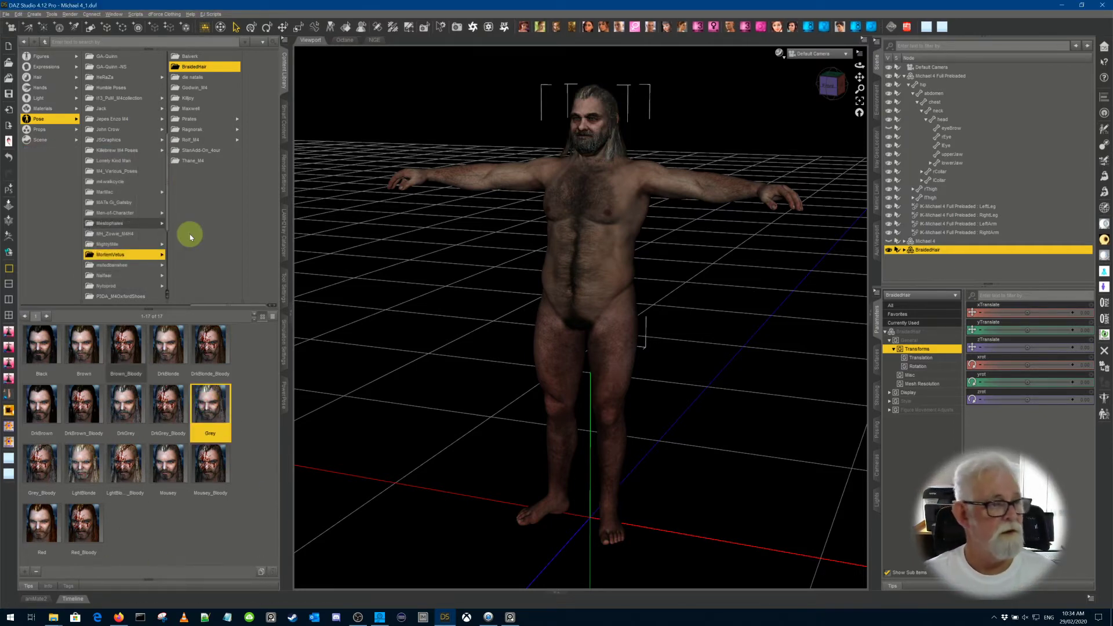
Step: Load the LinenShirt from the Figures, MortemVetus, Ragnarok folder onto Michael 4 Full Preloaded
left_click_drag(236, 306, 154, 305)
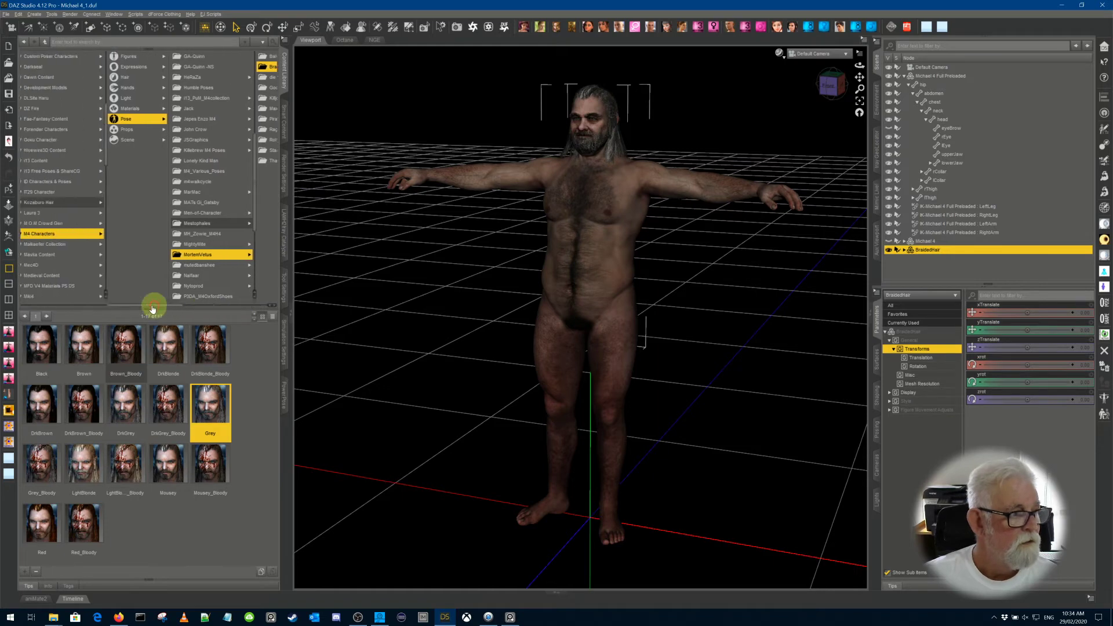
left_click(148, 56)
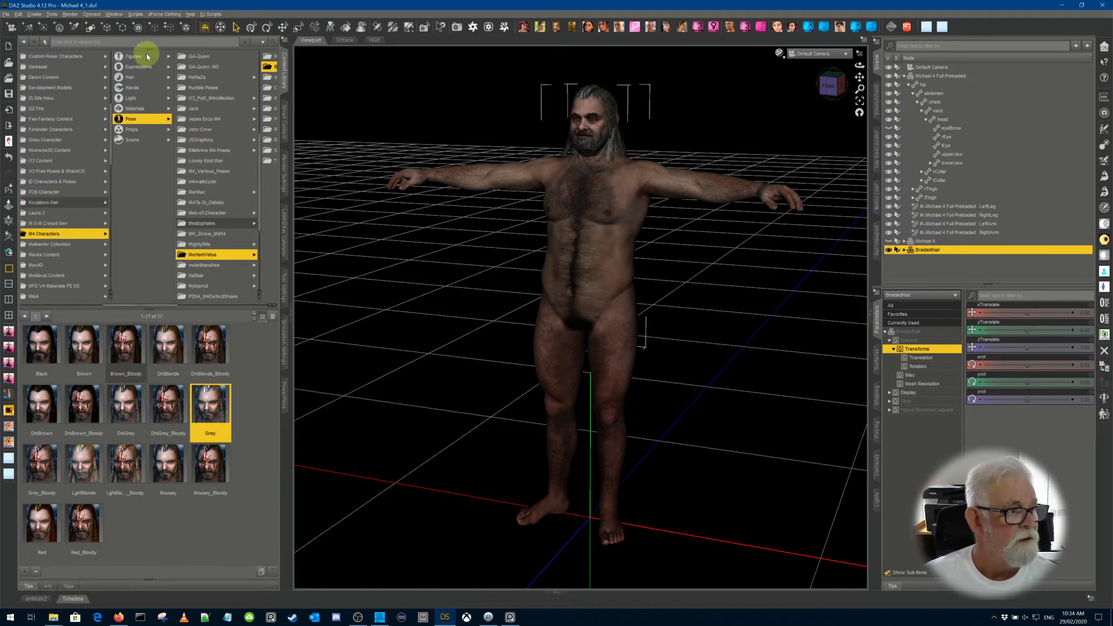
left_click(144, 282)
left_click(958, 75)
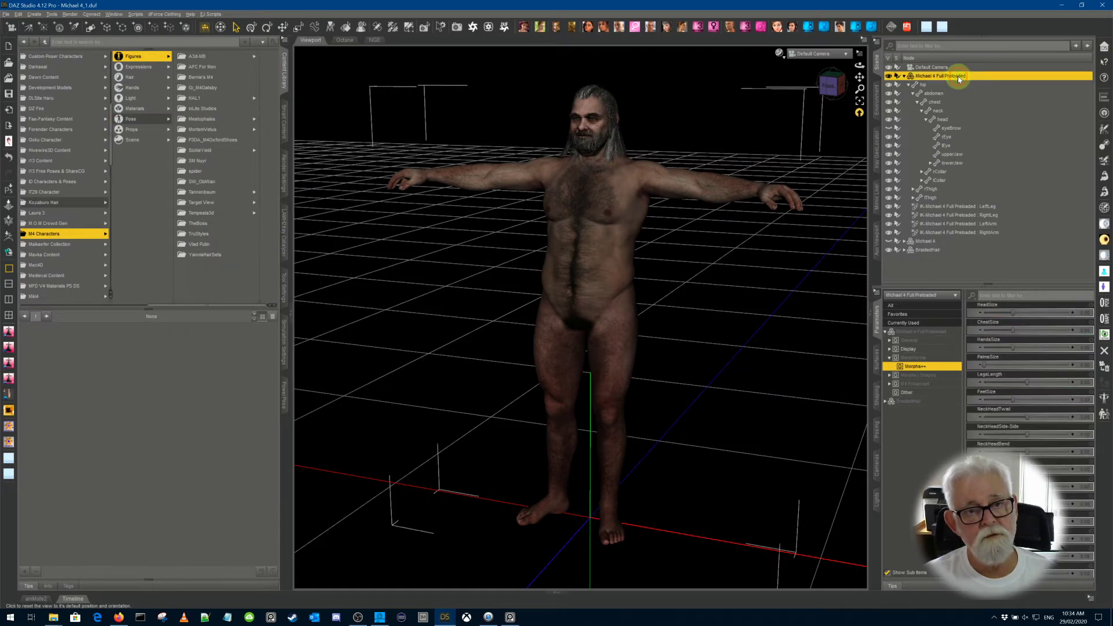
left_click(904, 76)
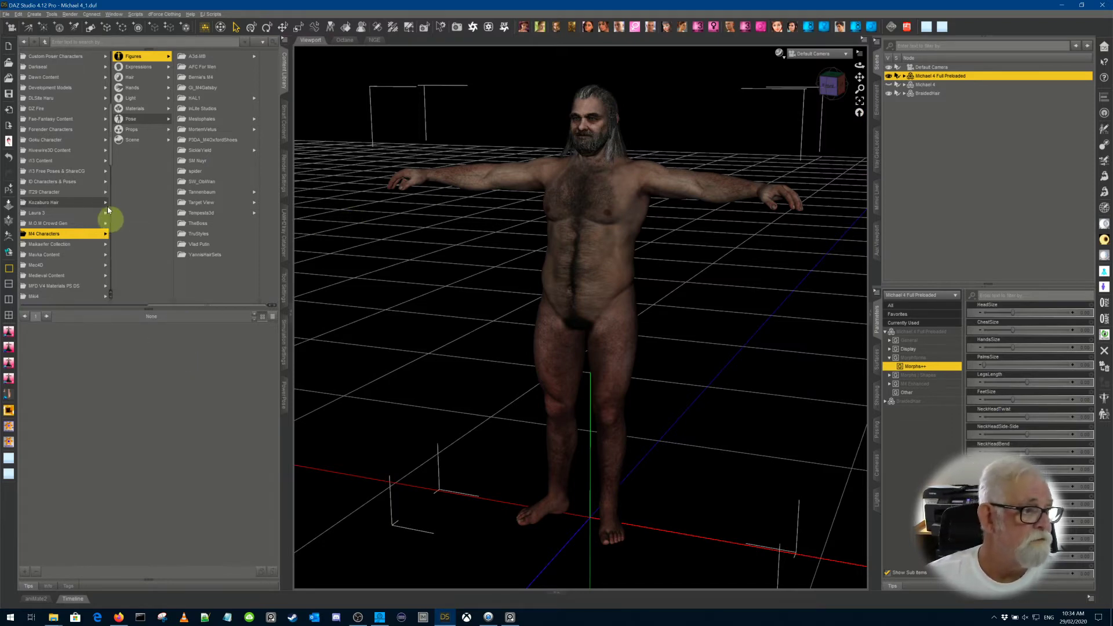
left_click(231, 128)
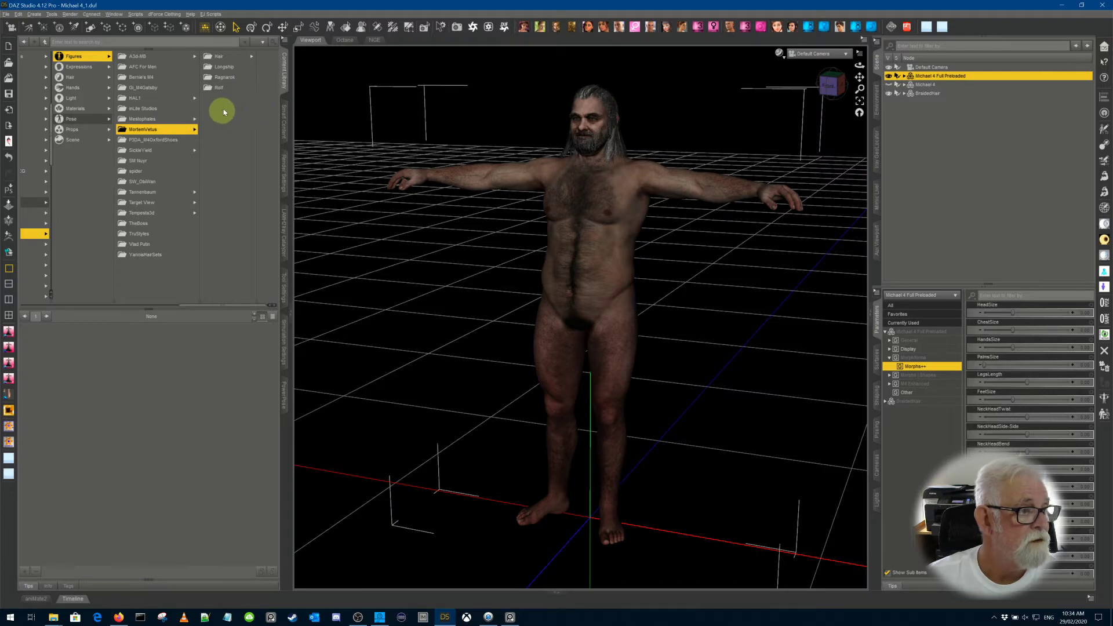
left_click(243, 76)
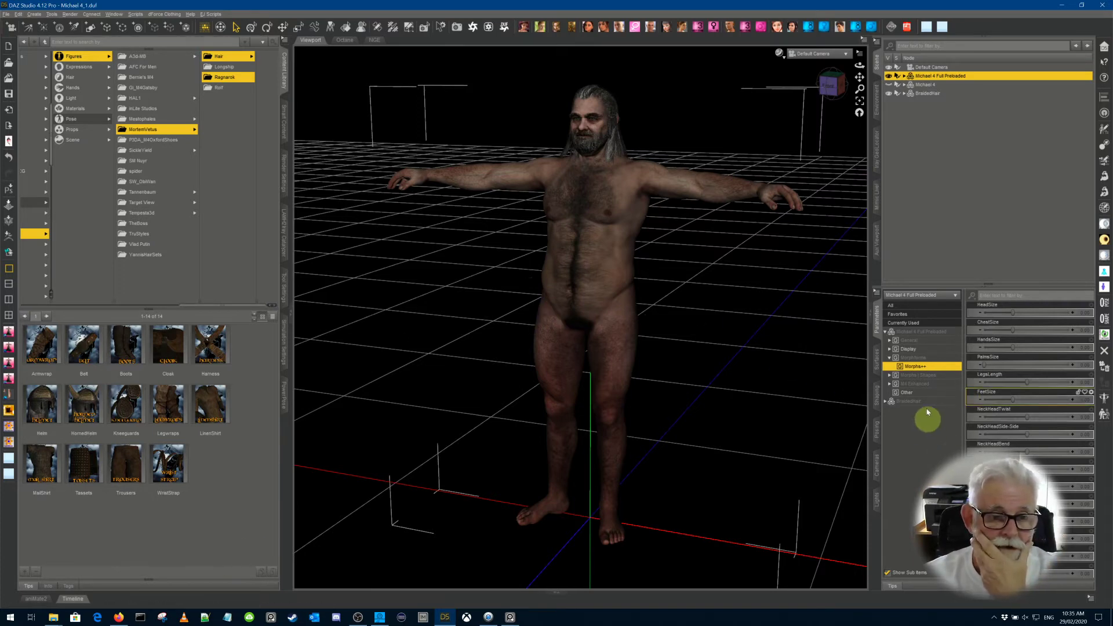
left_click(927, 331)
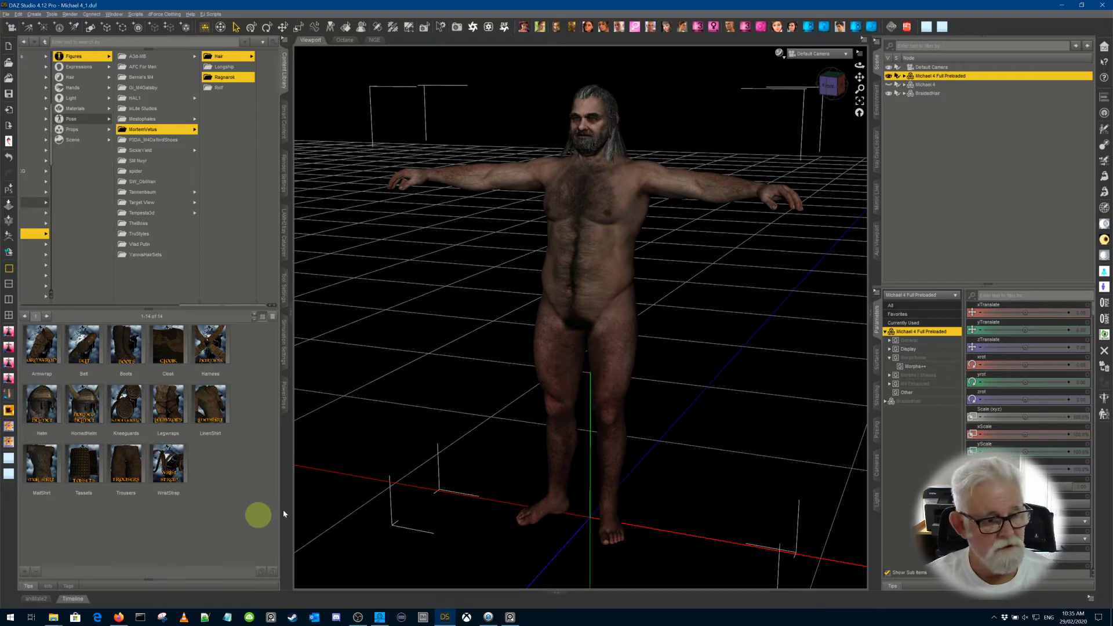
double_click(218, 397)
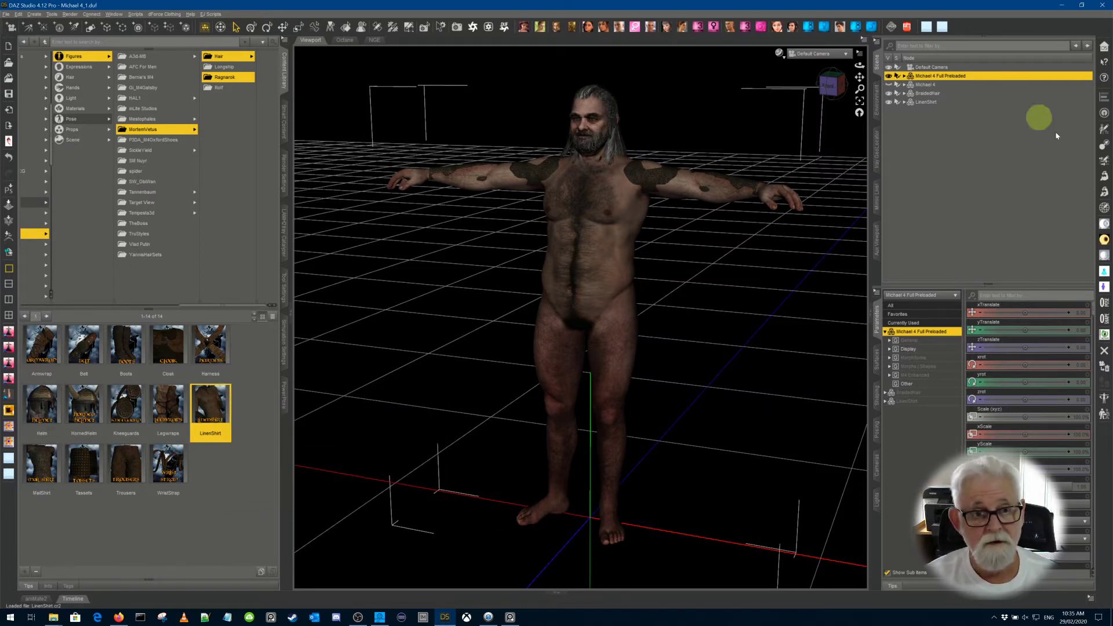
Step: Examine which morphs the LinenShirt offers under FullBodyMorphs, its hip bone's Morph group and Adjustment
left_click(927, 101)
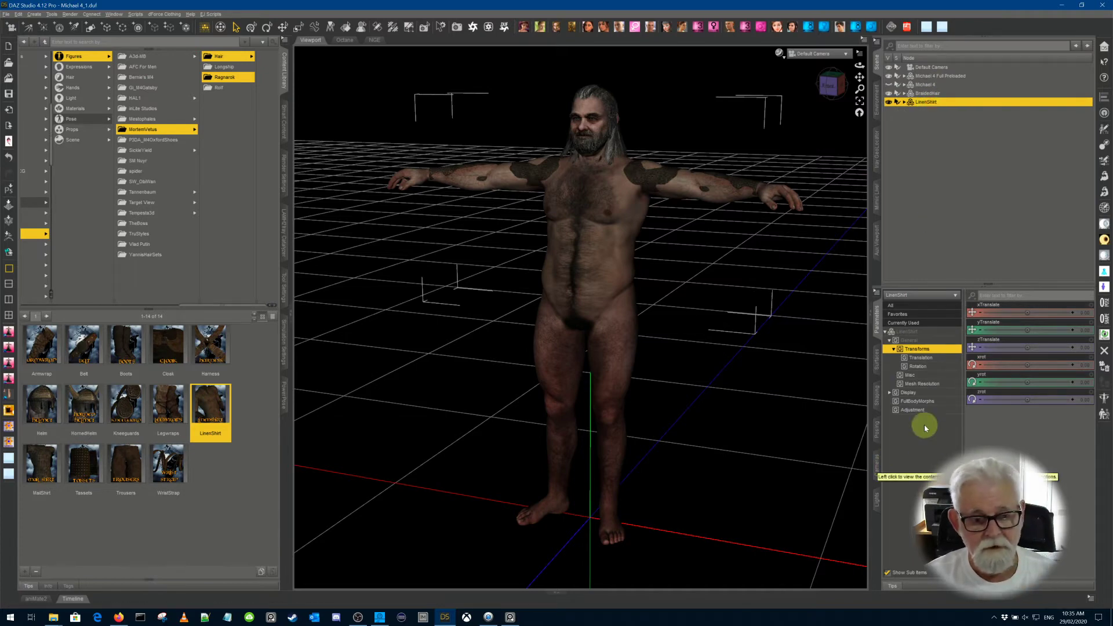
left_click(917, 400)
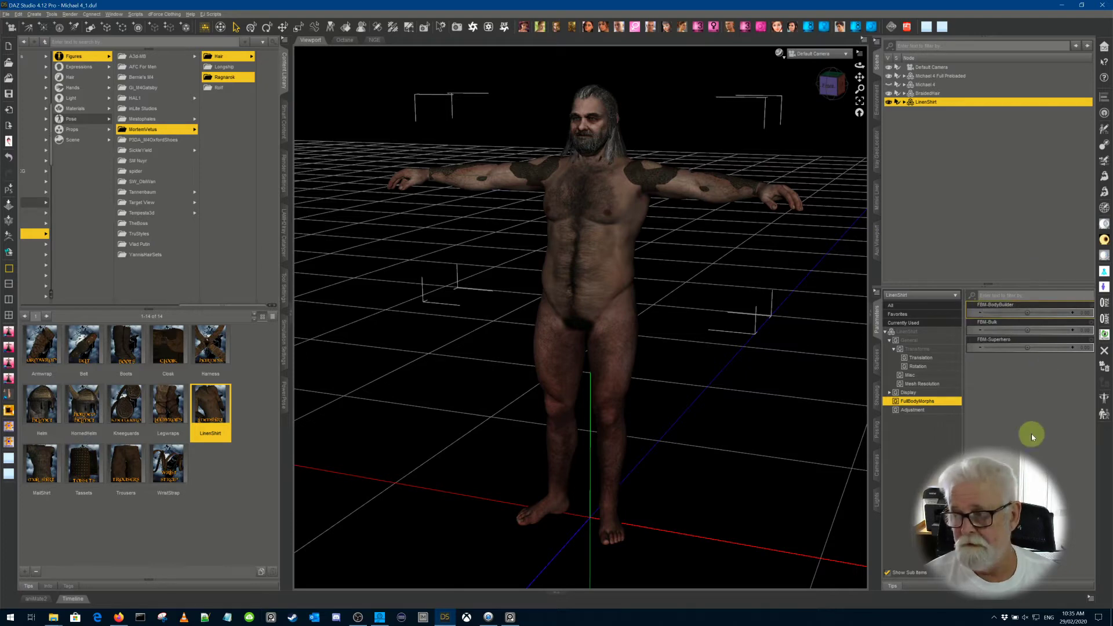
left_click(903, 102)
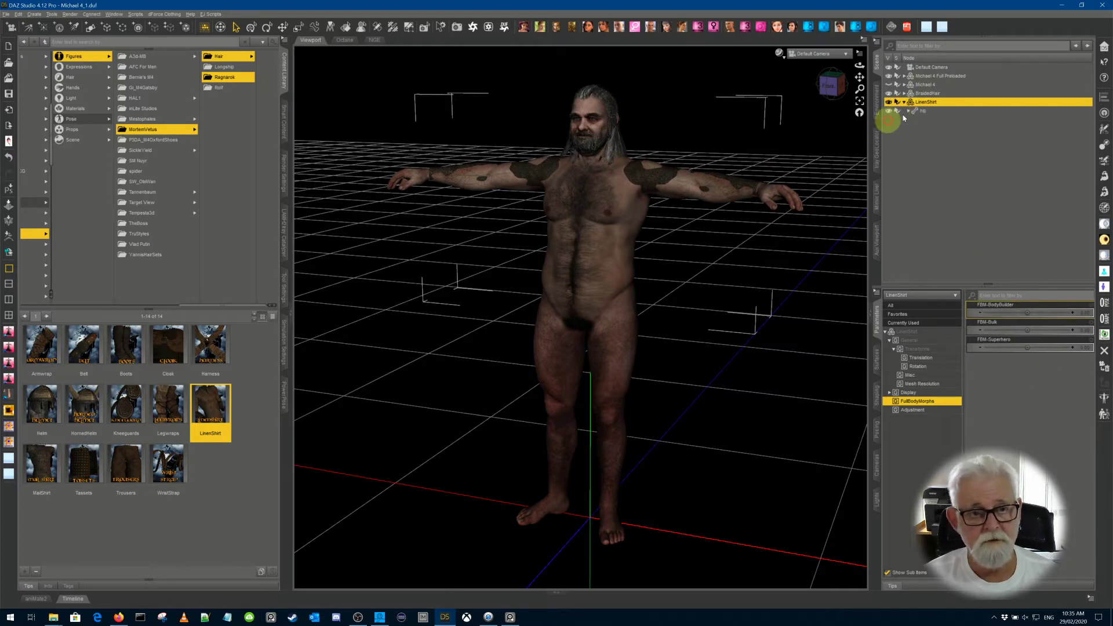
left_click(921, 110)
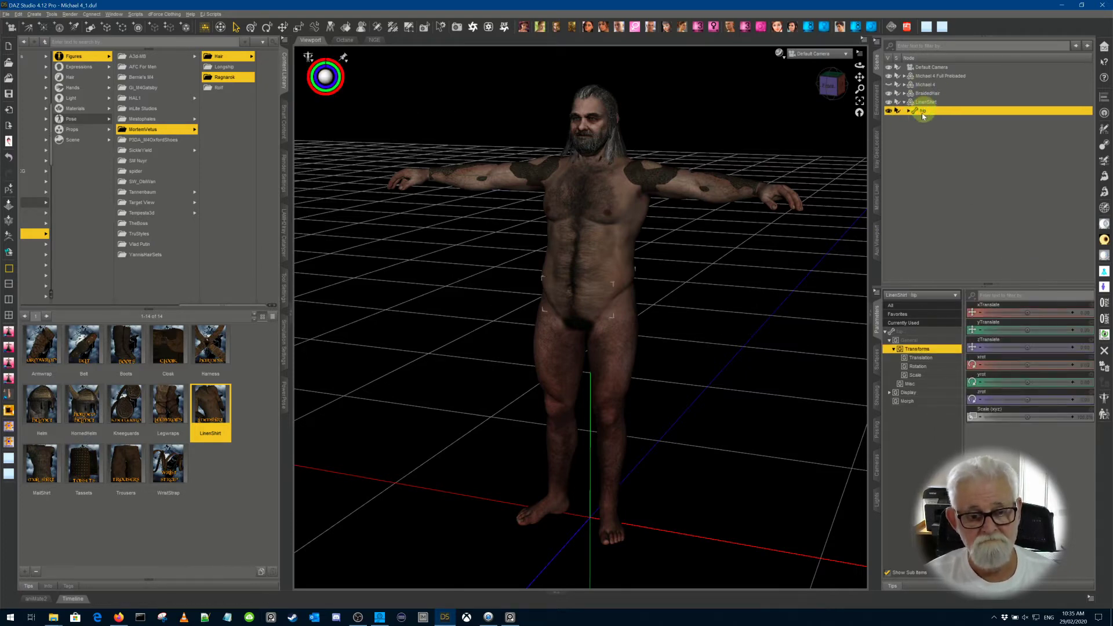
left_click(919, 402)
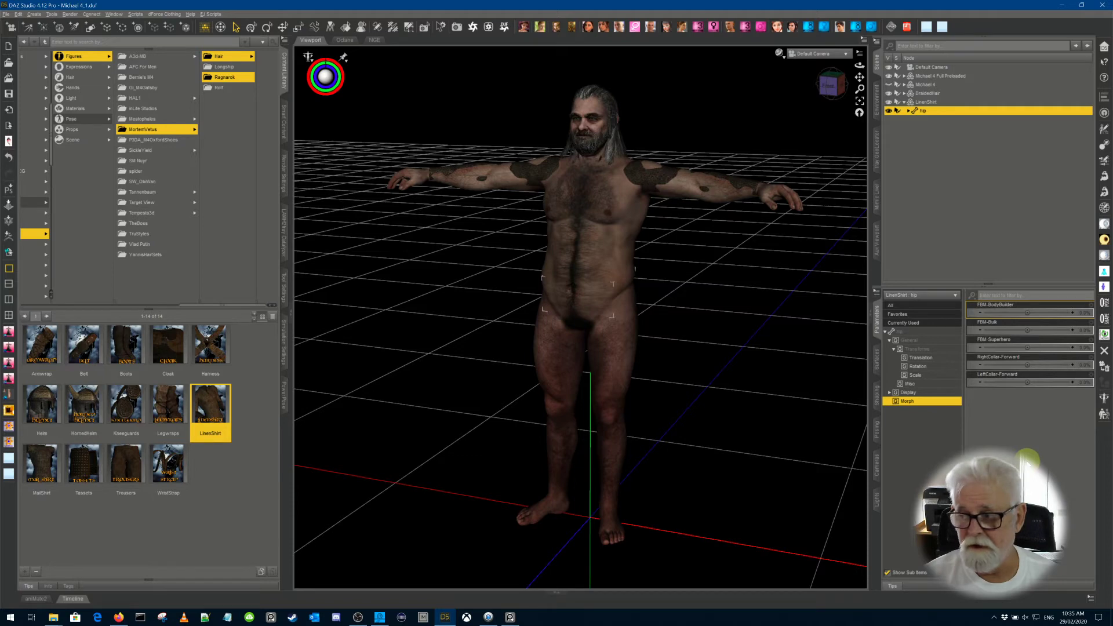
left_click(928, 102)
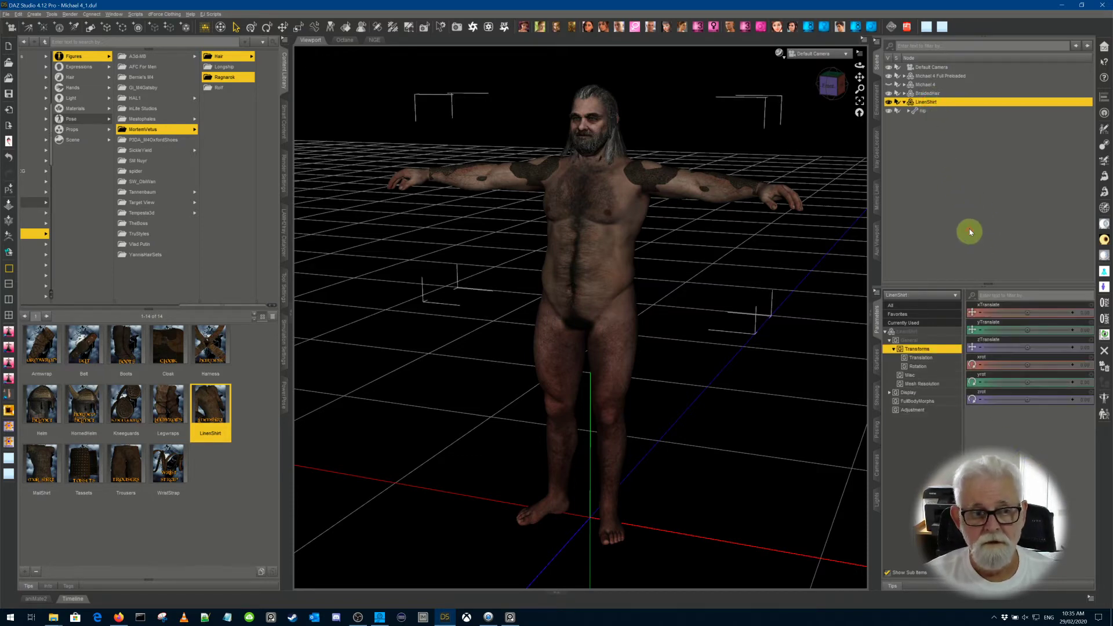
left_click(927, 410)
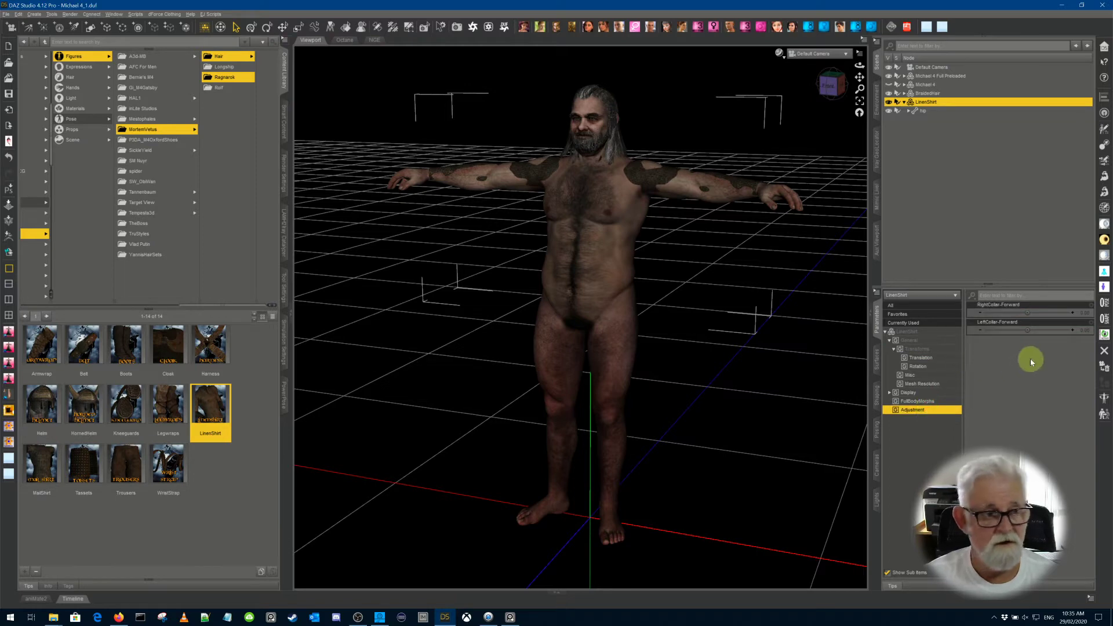
Step: Try the FBM-BodyBuilder full body morph on the LinenShirt to improve its fit, and undo the change
left_click(926, 401)
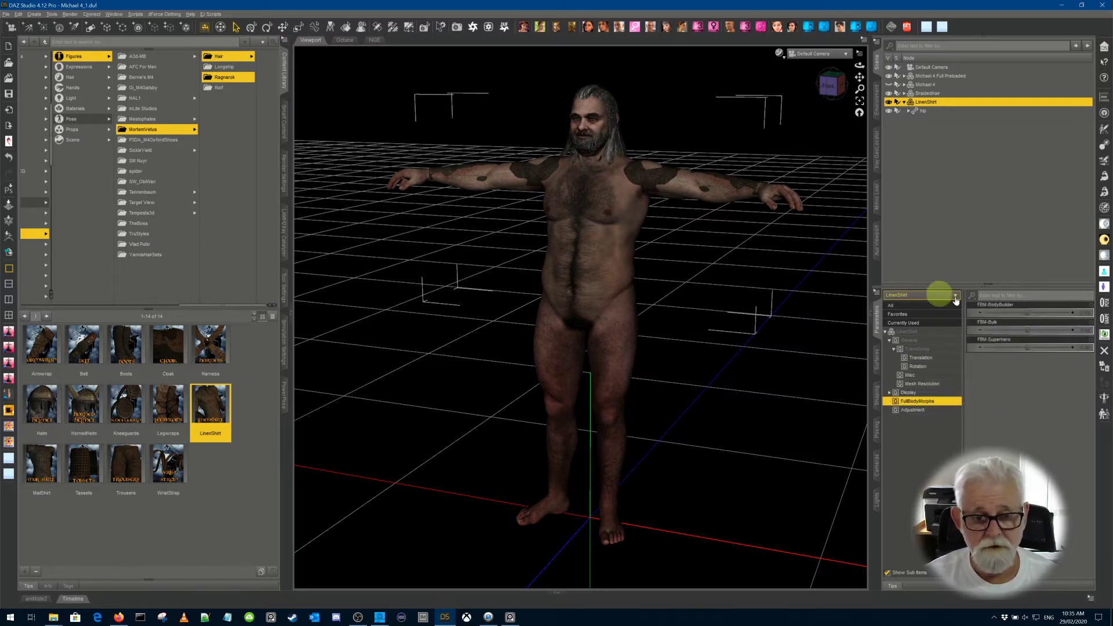
mouse_move(1025, 312)
left_mouse_down()
mouse_move(1038, 313)
mouse_move(1018, 311)
mouse_move(1016, 322)
left_mouse_up()
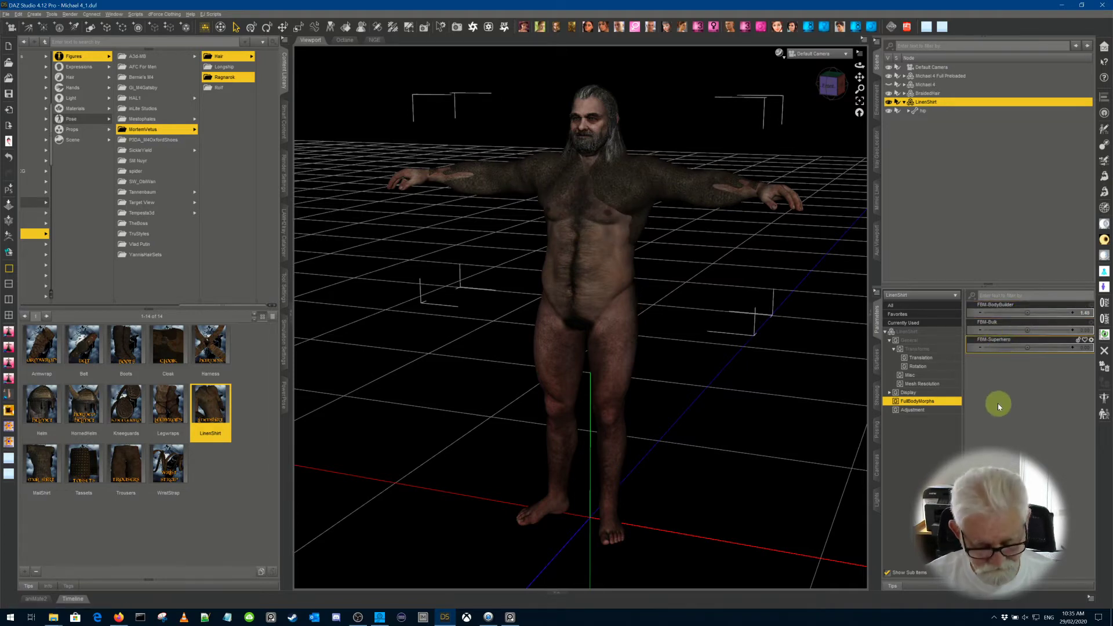
key("ctrl+z")
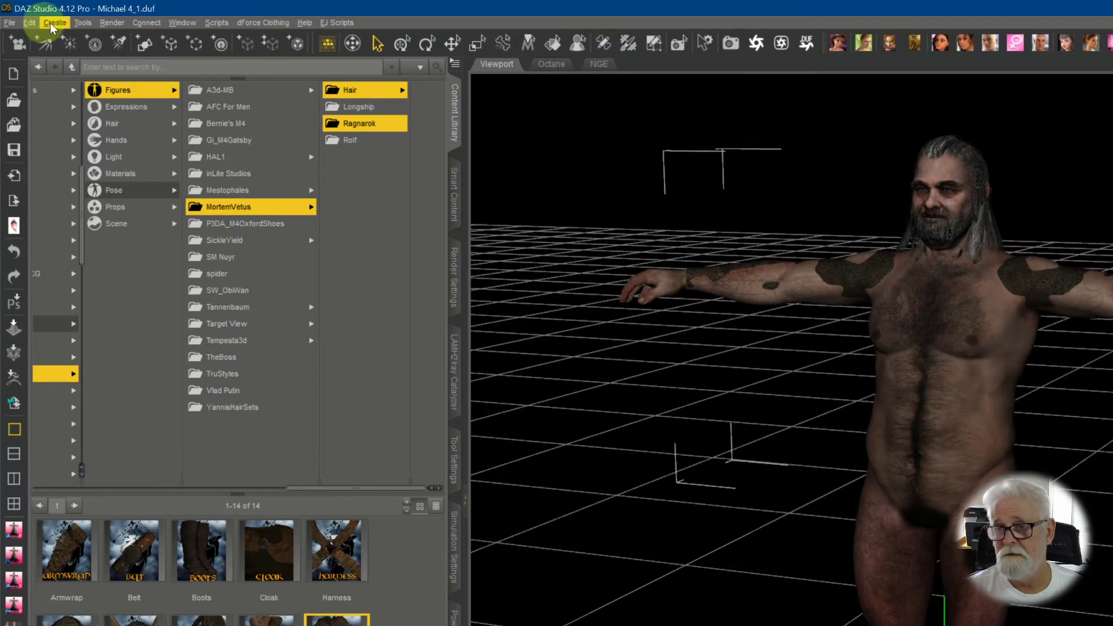
Step: Transfer the active morphs from Michael 4 Full Preloaded to the LinenShirt, including the active joint controlled morphs
left_click(32, 22)
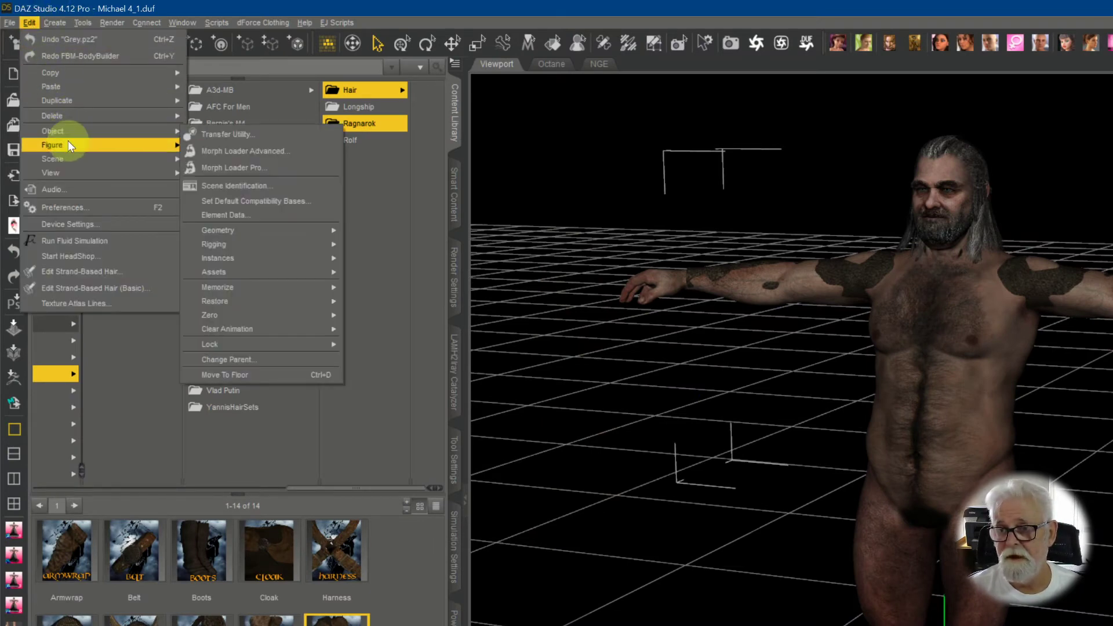
mouse_move(70, 145)
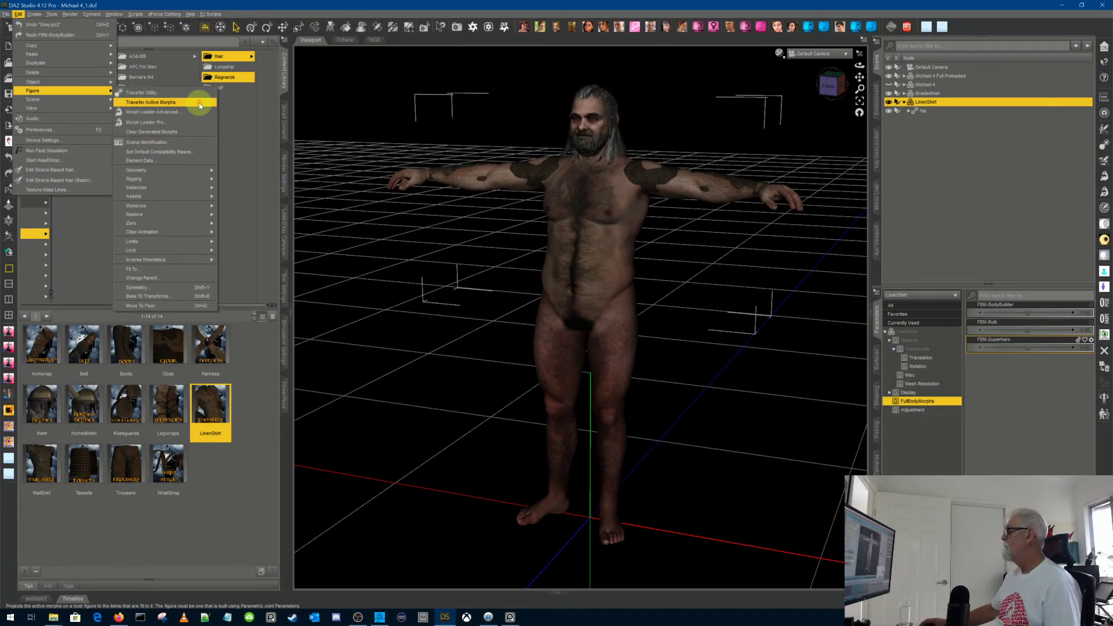
left_click(199, 102)
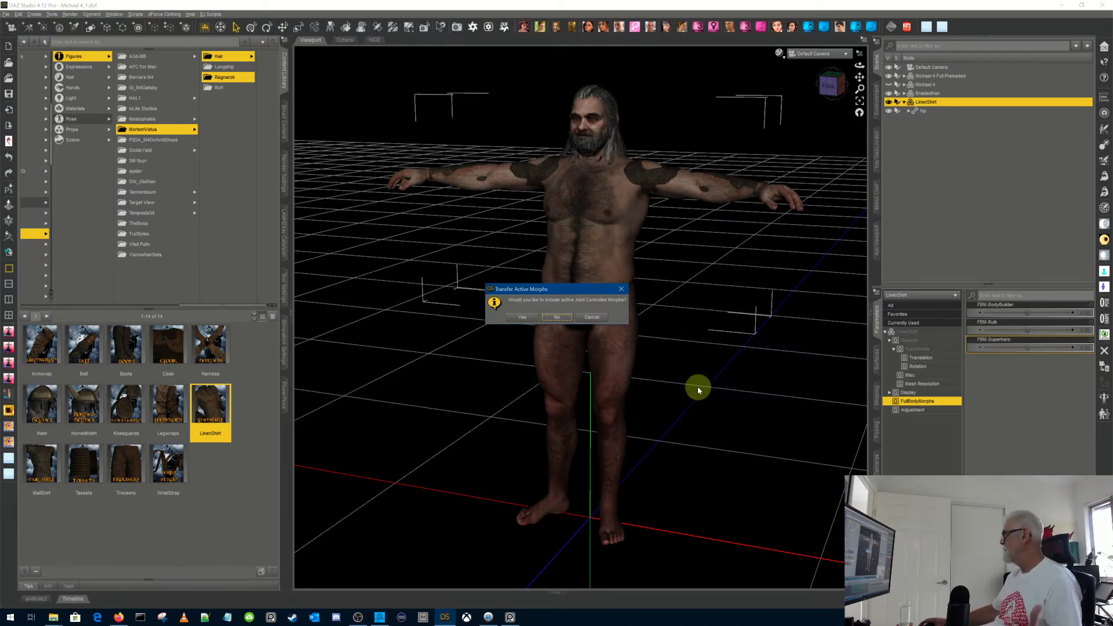
left_click(524, 318)
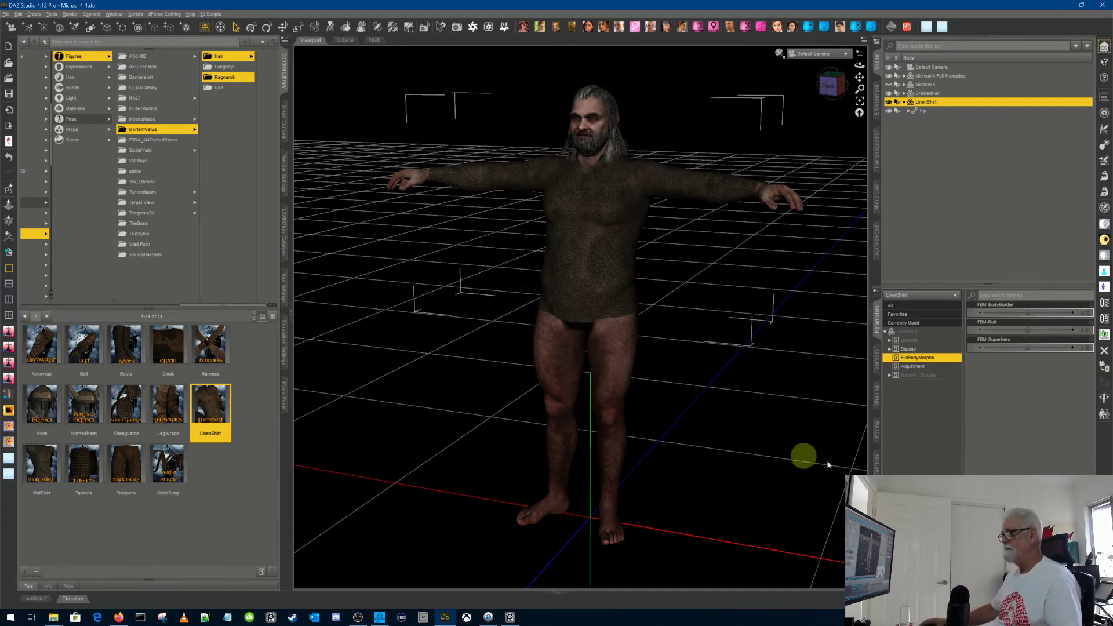
Step: Examine the LinenShirt's Adjustment group, Morphs++ group and Full Head & Face morphs
left_click(951, 367)
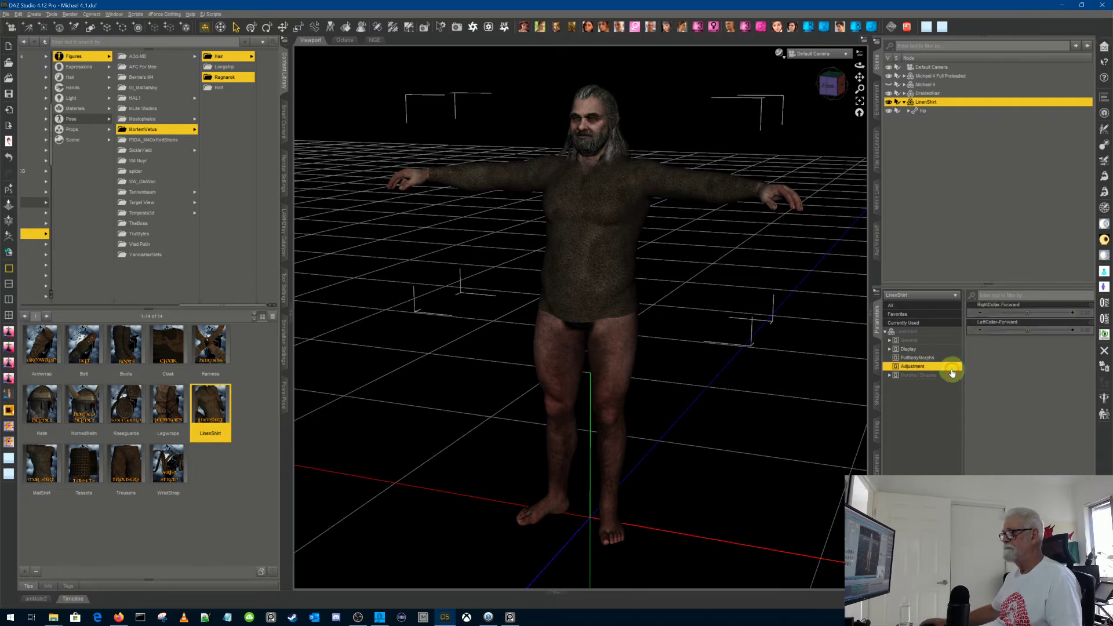
left_click(890, 376)
left_click(893, 384)
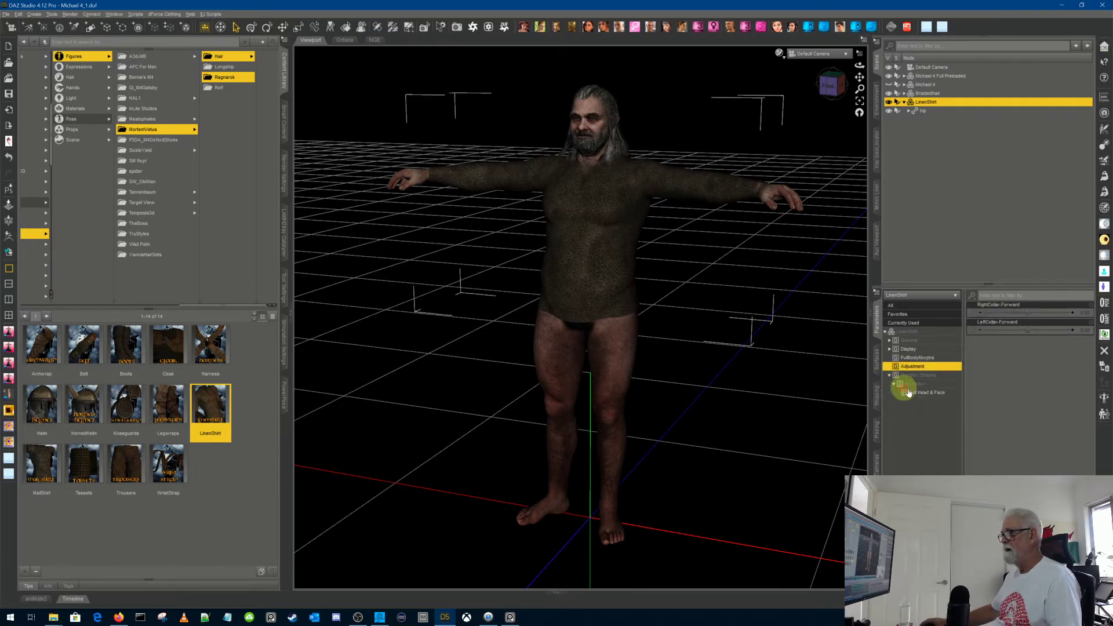
left_click(921, 383)
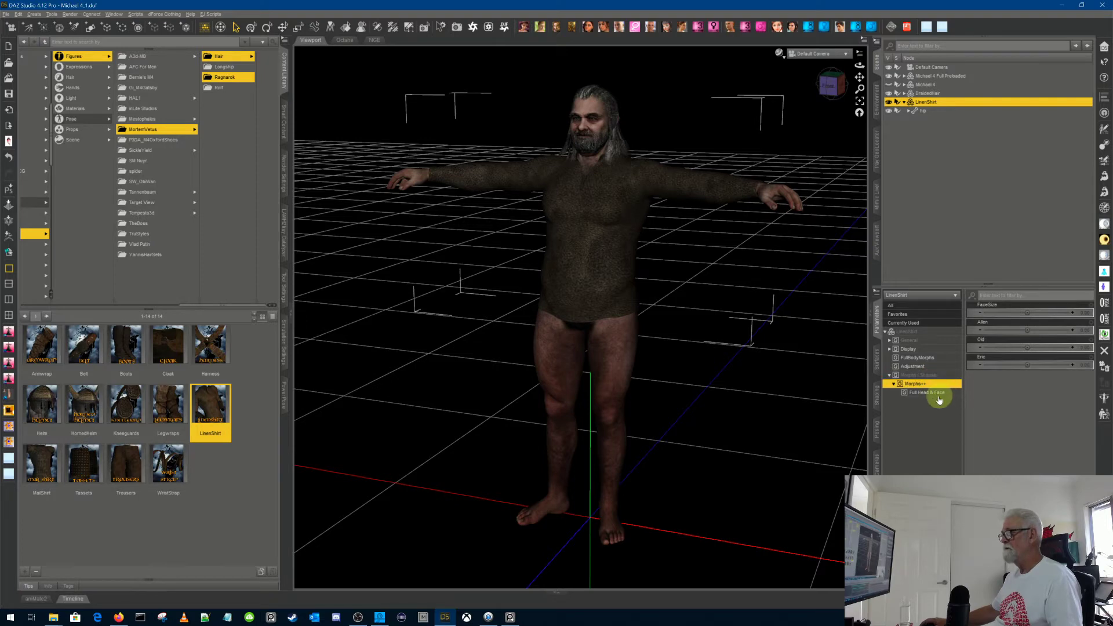
left_click(934, 394)
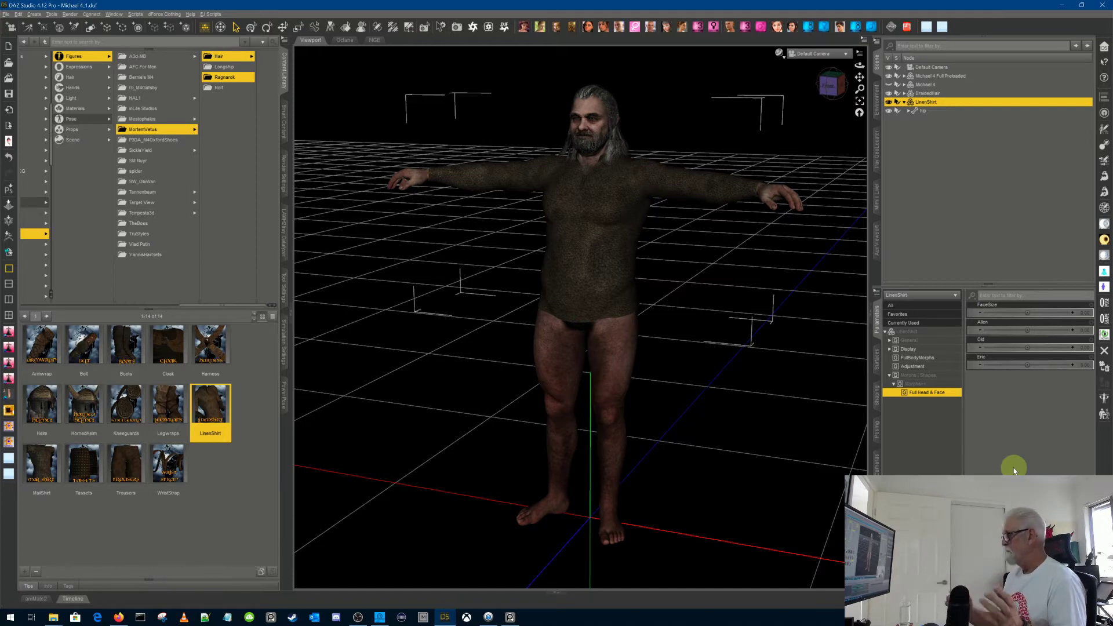
Step: Load the Harness onto Michael 4 Full Preloaded and transfer the active morphs to it, including the joint controlled ones
left_click(949, 76)
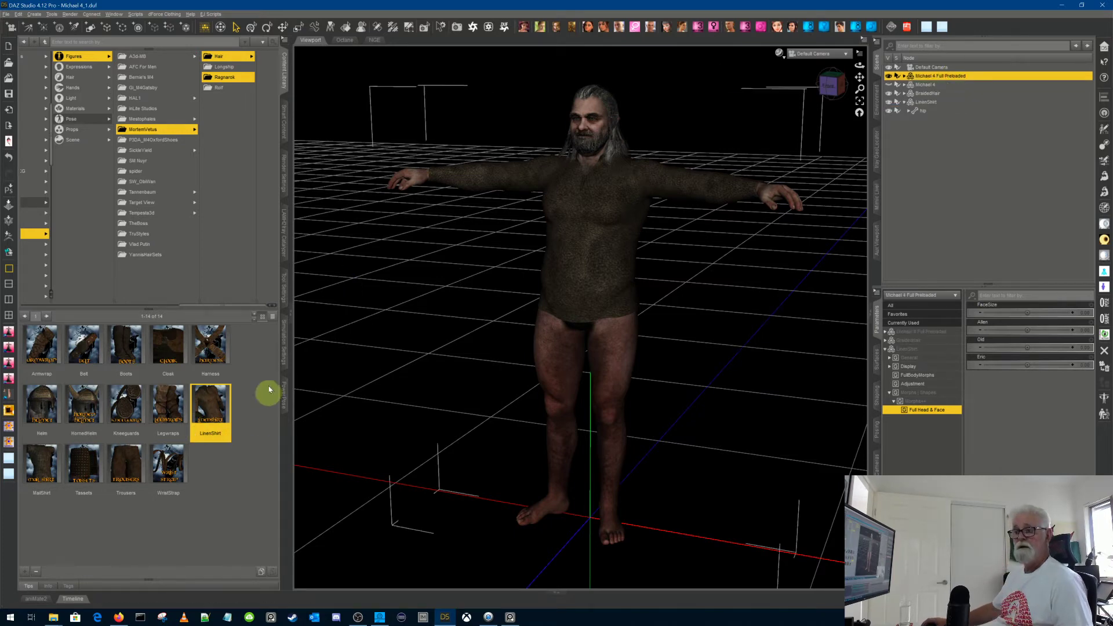
double_click(219, 343)
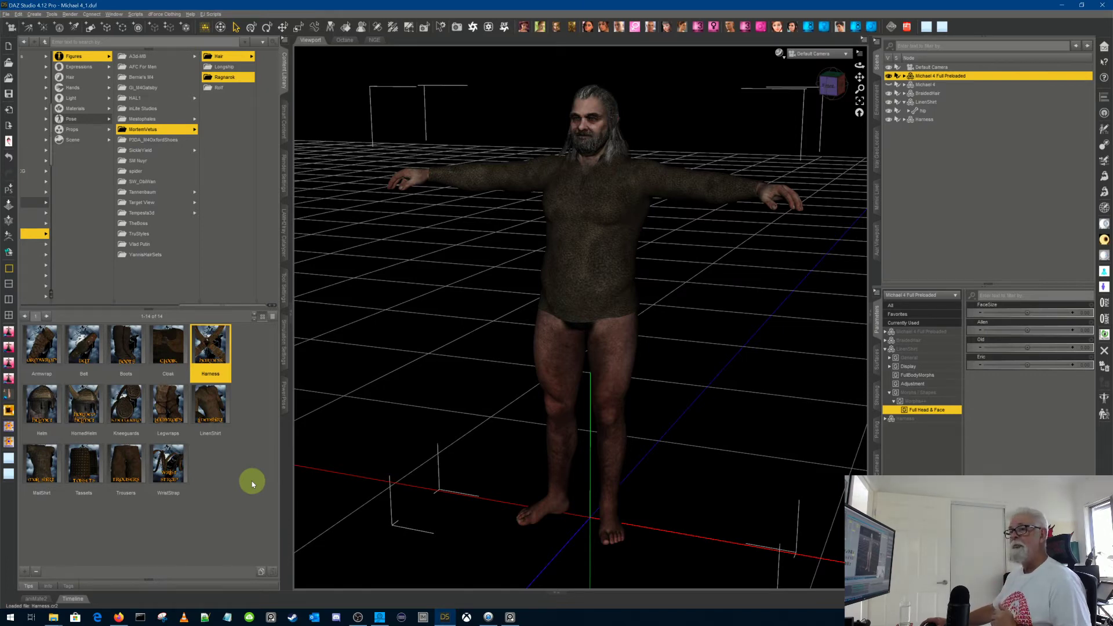
left_click(927, 118)
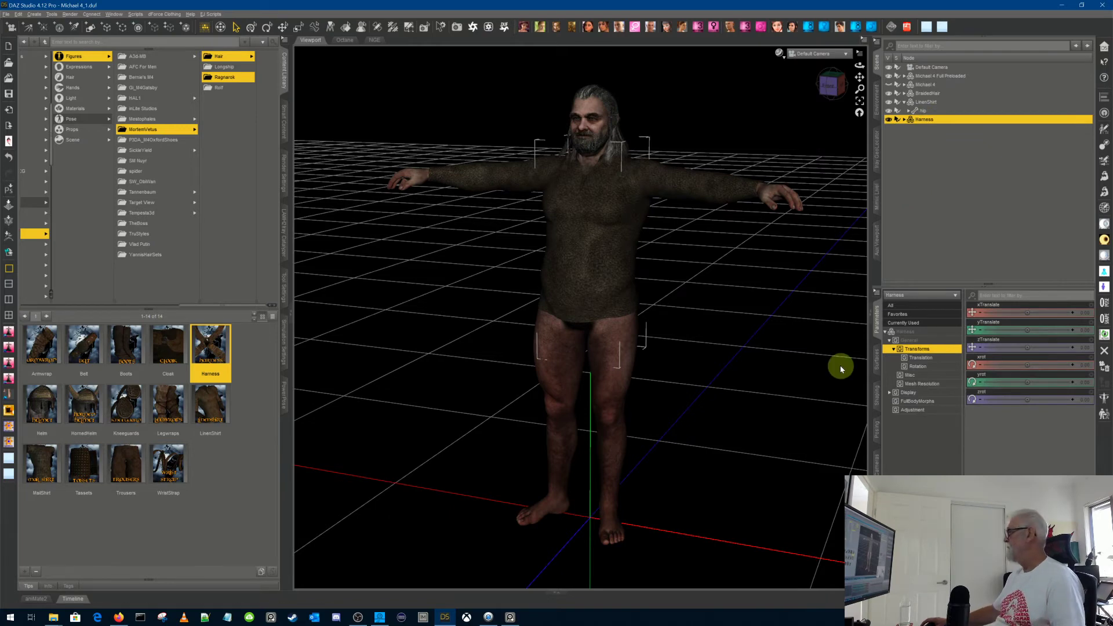
left_click(18, 14)
mouse_move(48, 95)
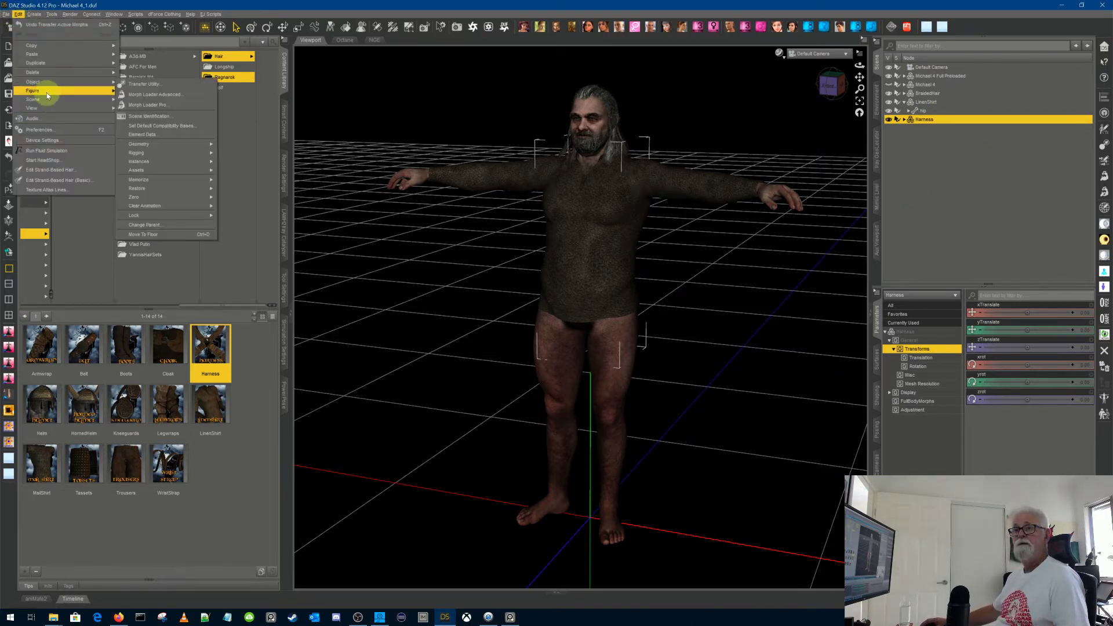
left_click(168, 102)
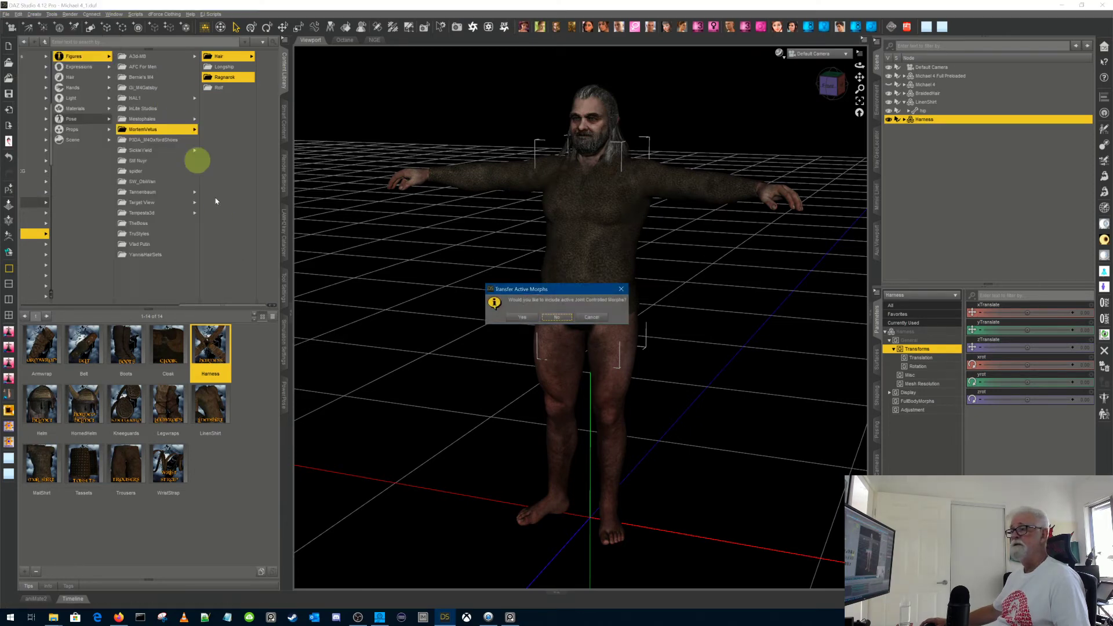
left_click(523, 319)
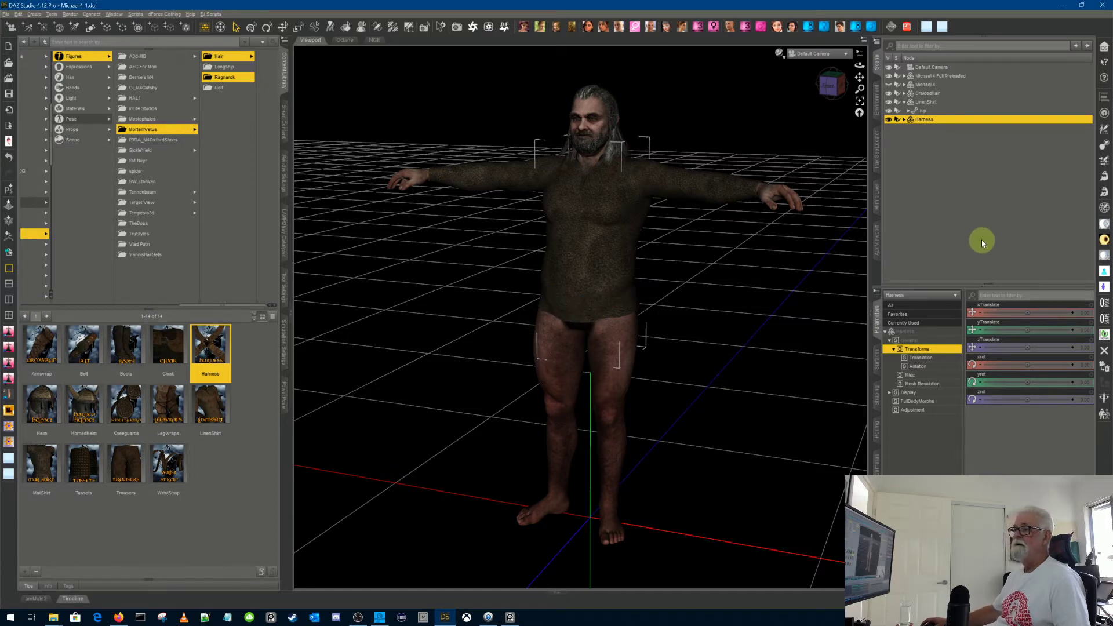
Step: Raise the Harness's FBM-BodyBuilder, FBM-Bulk and FBM-Superhero morphs, with FBM-Superhero at about 0.77, to bring it over the shirt
left_click(942, 401)
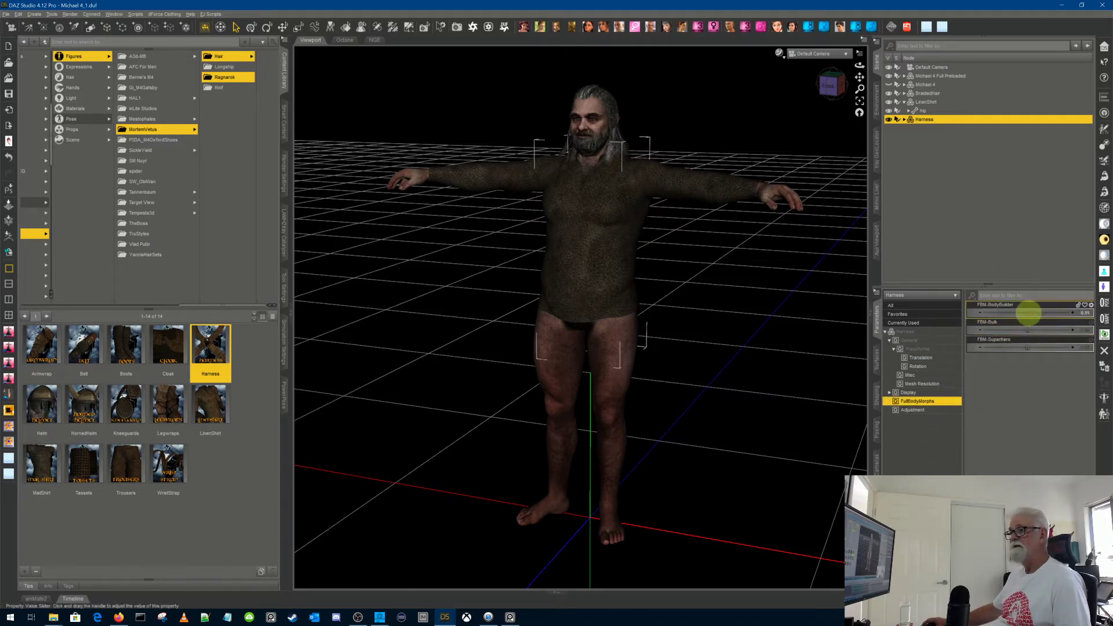
left_click_drag(1028, 313, 1026, 347)
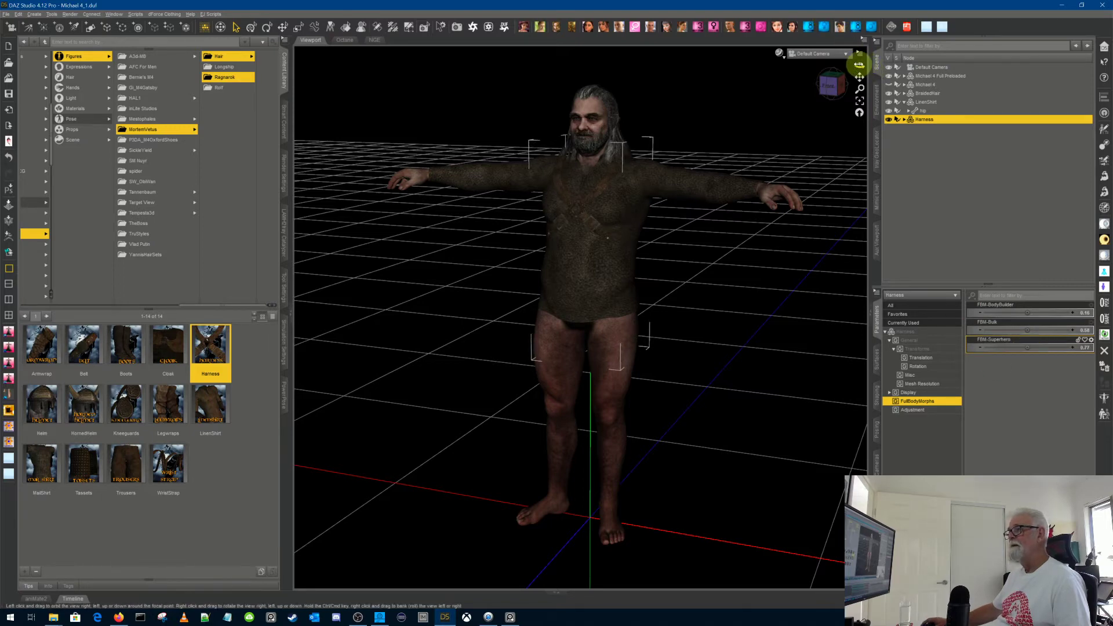
left_click_drag(859, 65, 944, 207)
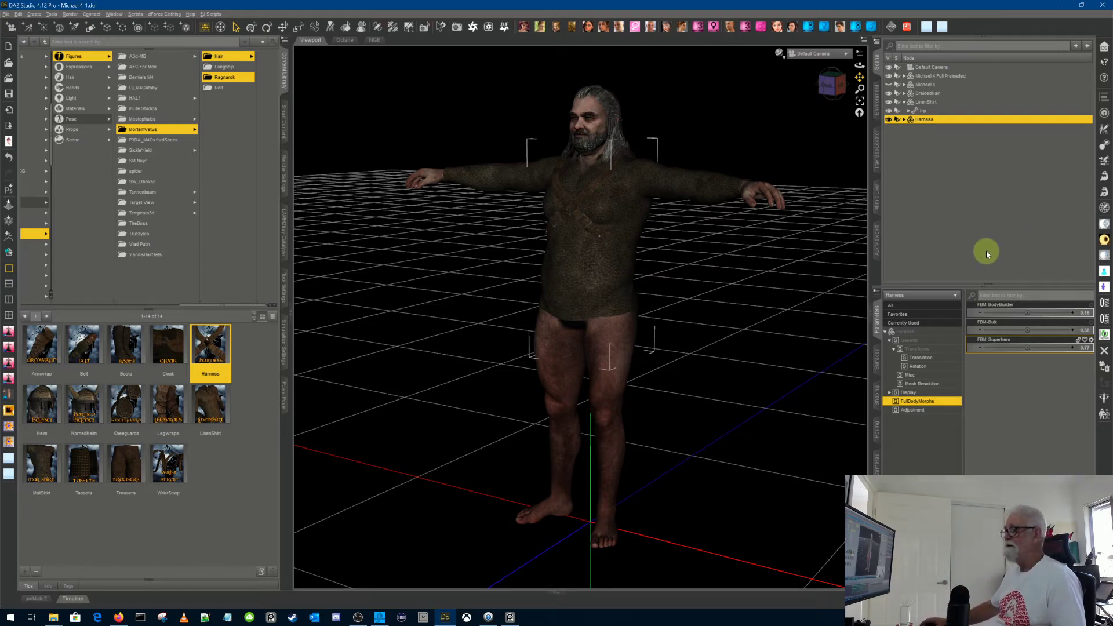
Step: Give the Harness High Resolution and mesh smoothing colliding with Michael 4 Full Preloaded, and raise its Collision Iterations
left_click(923, 332)
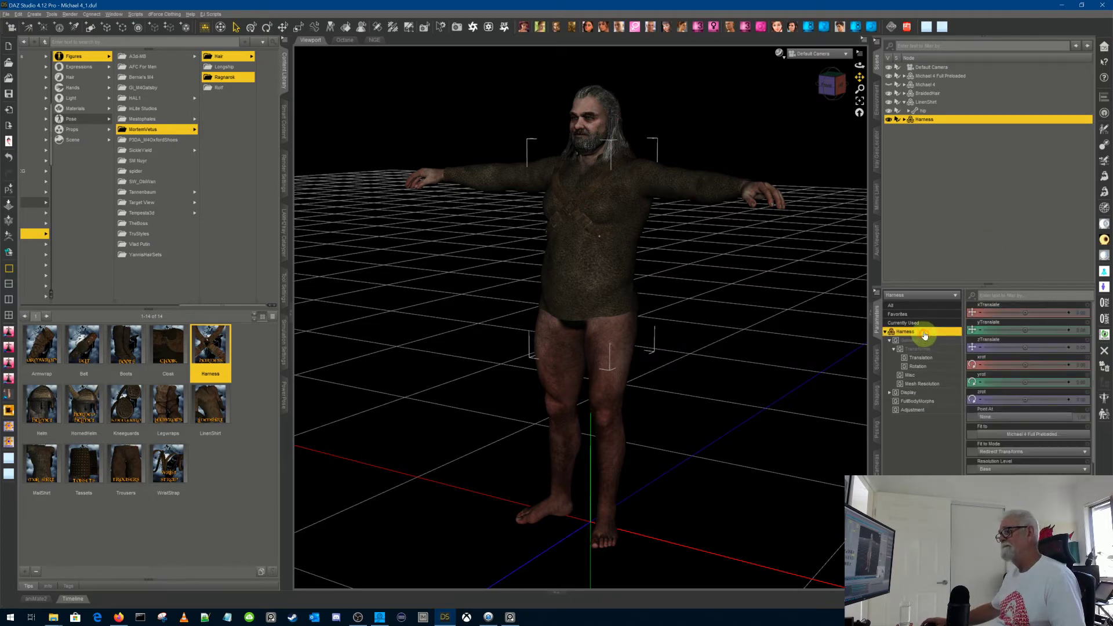
left_click(1103, 274)
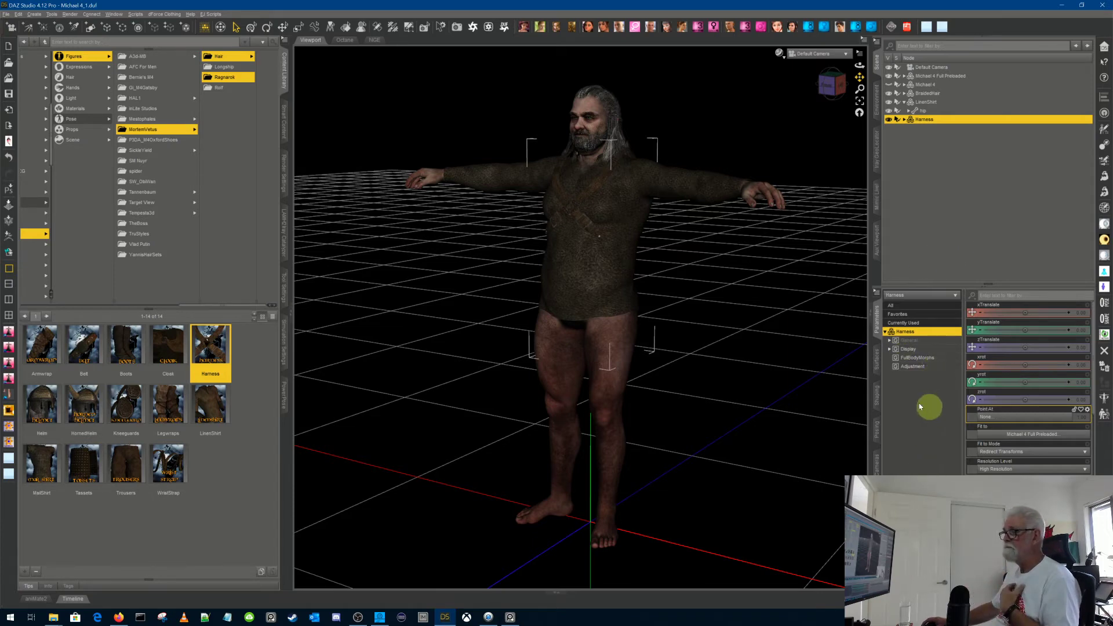
left_click(890, 340)
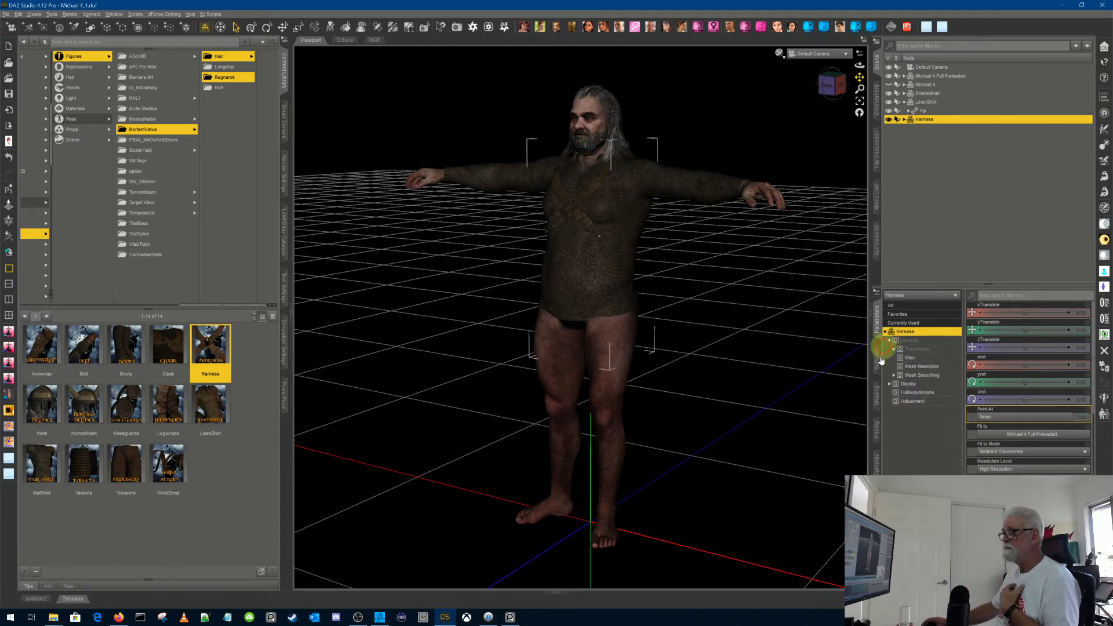
left_click(929, 375)
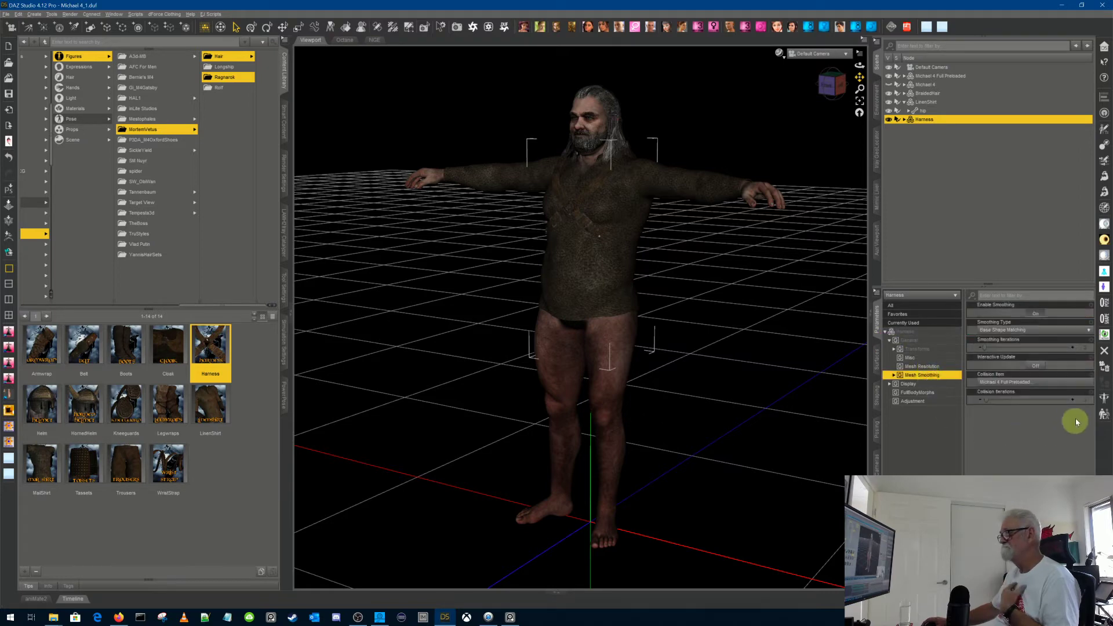
left_click(1073, 400)
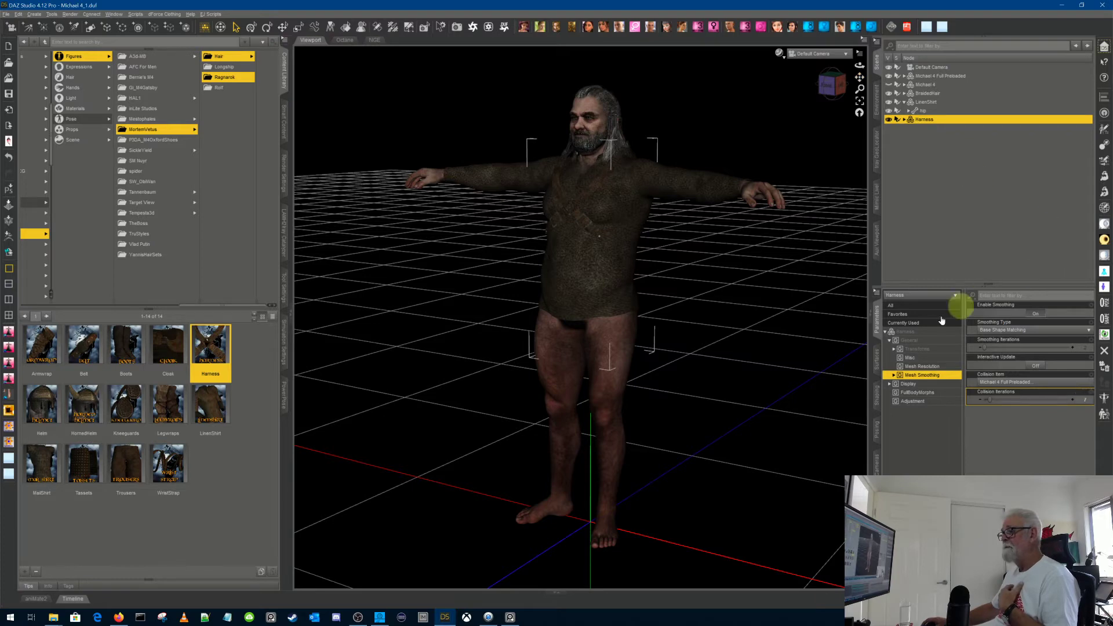
Step: Set the Harness's View SubD Level to 2 and review its Adjustment morphs
left_click(929, 366)
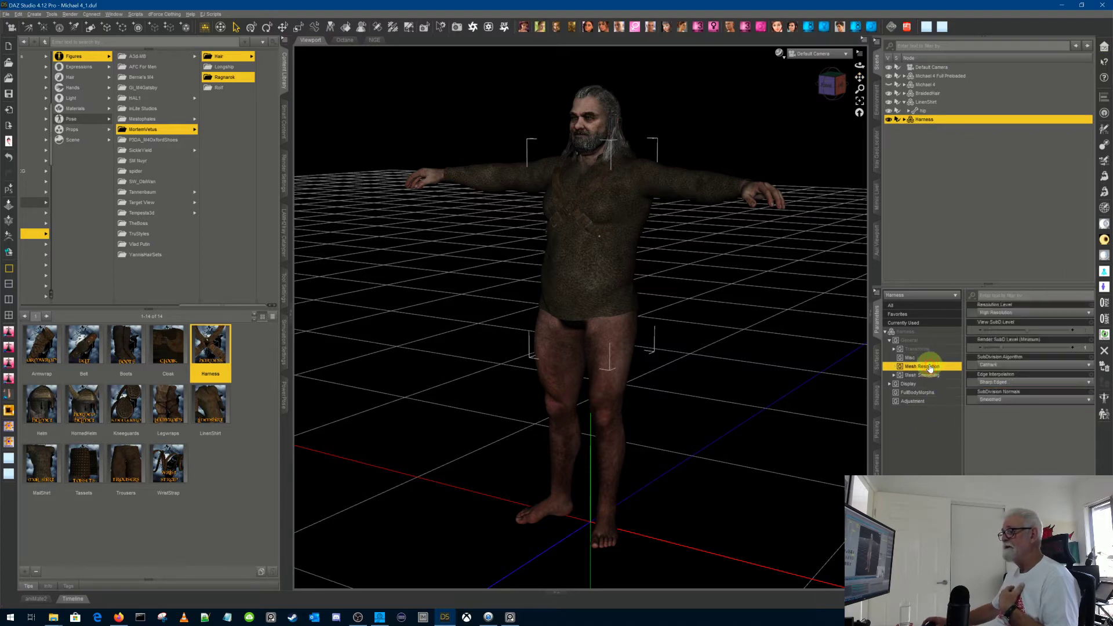
left_click(1073, 328)
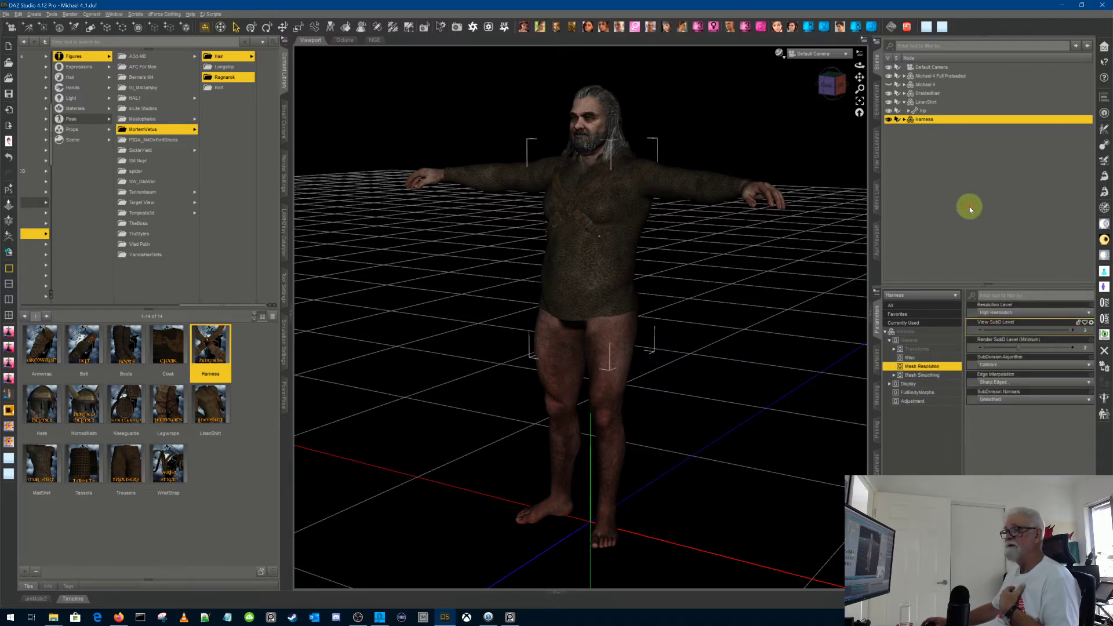
left_click(915, 401)
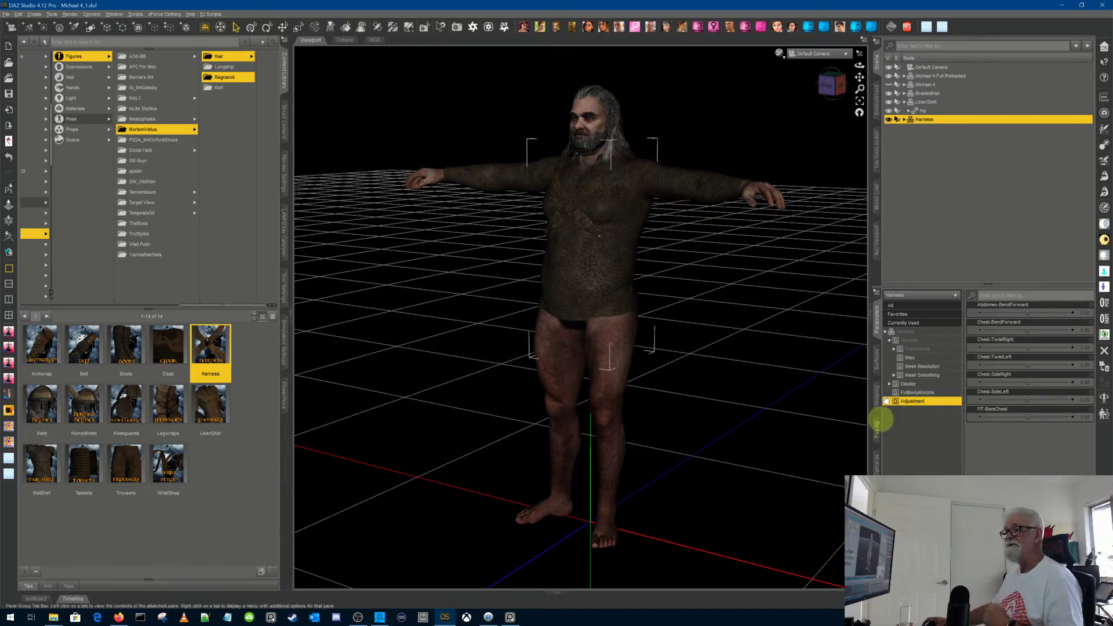
Step: Load the Trousers onto Michael 4 Full Preloaded and transfer the active morphs to them, including the joint controlled ones
left_click(941, 76)
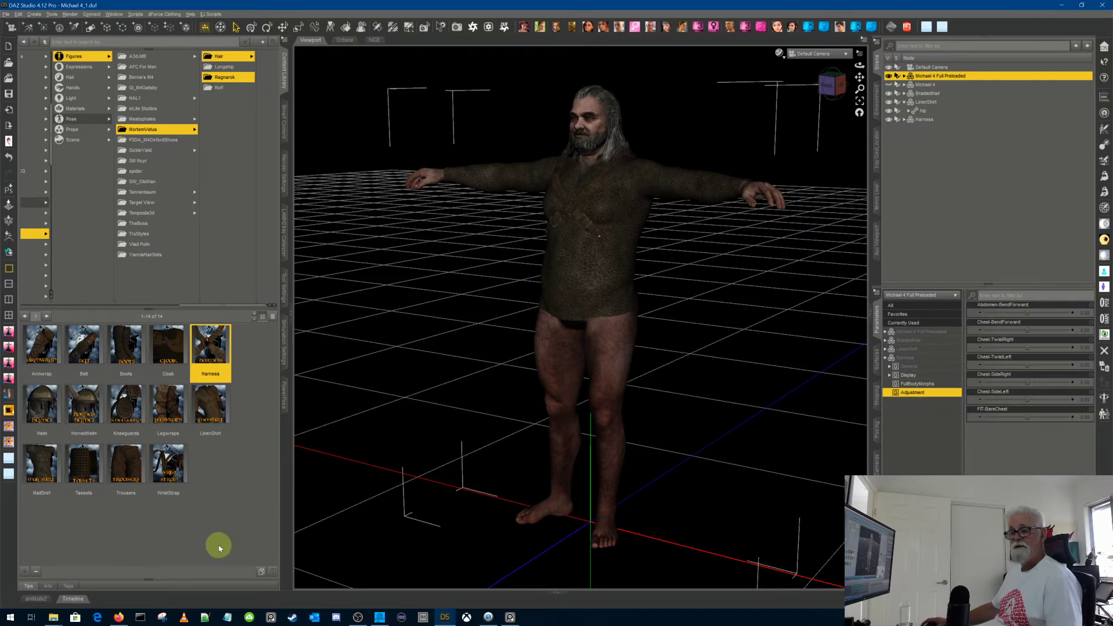
double_click(120, 461)
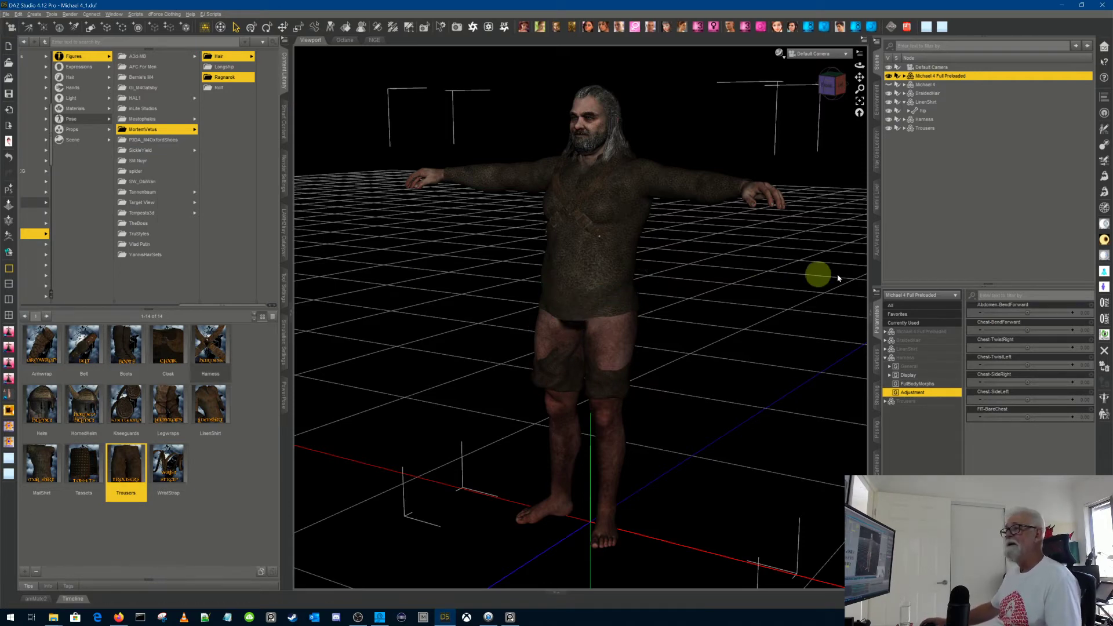
left_click(944, 128)
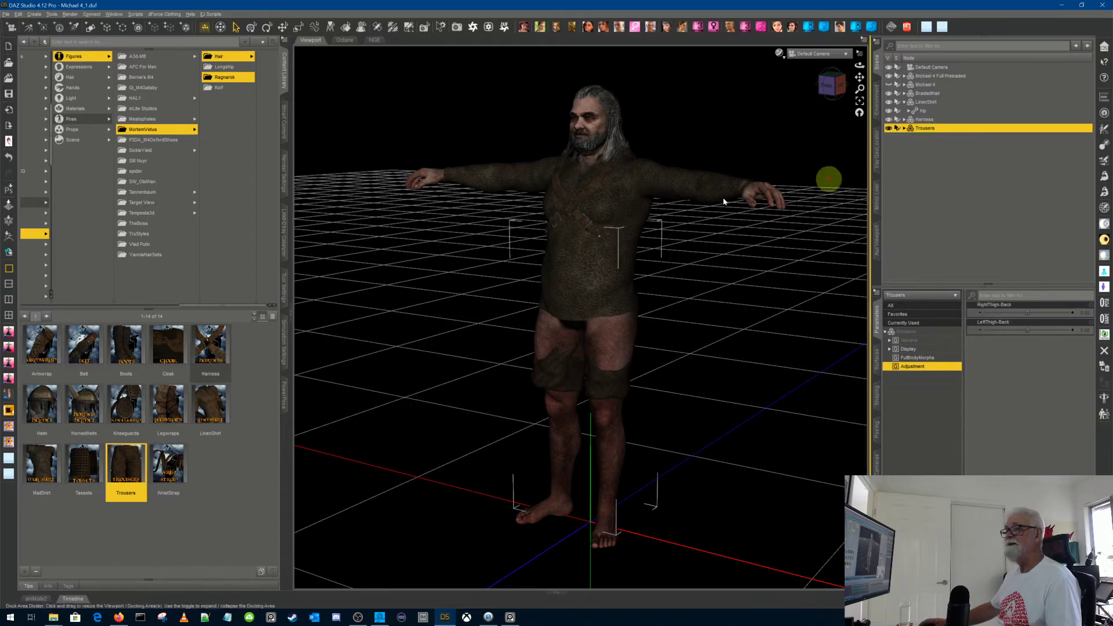
left_click(18, 14)
mouse_move(22, 16)
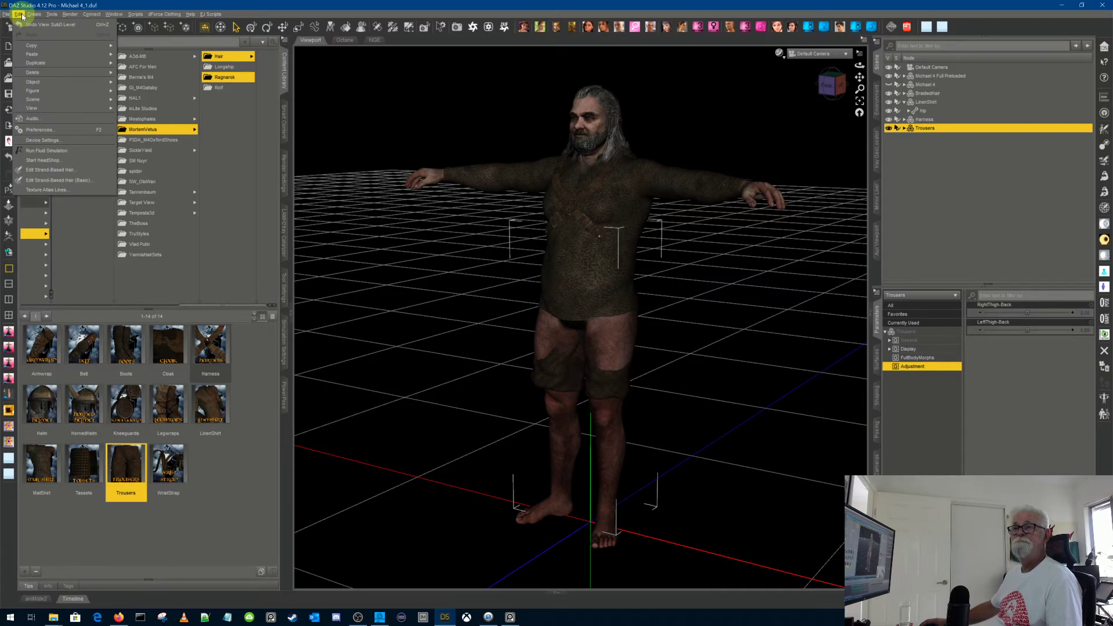
mouse_move(40, 92)
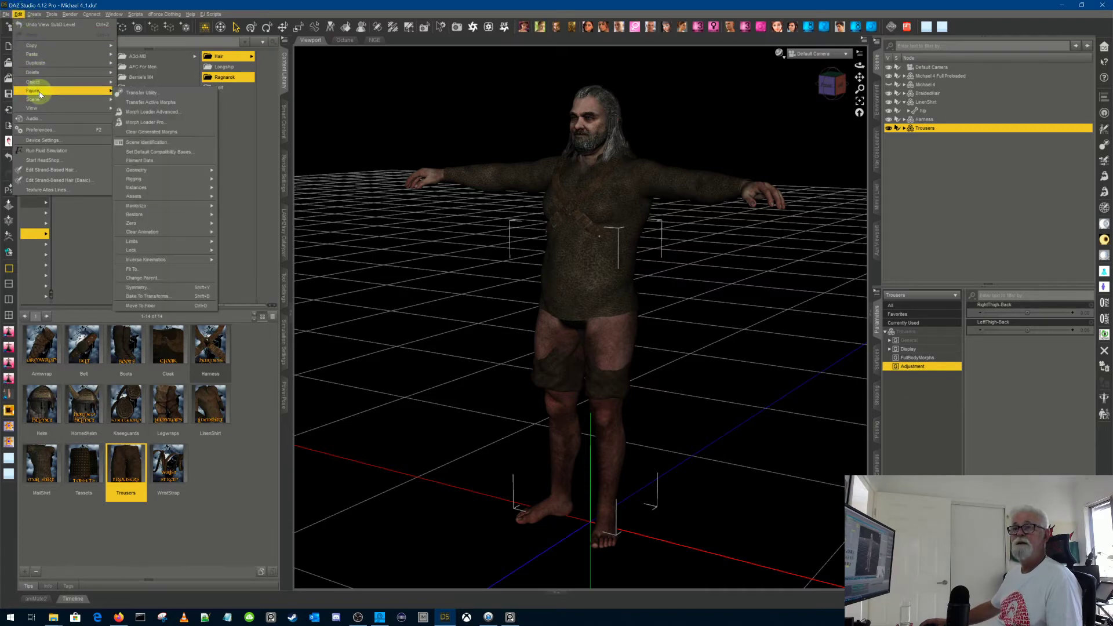
left_click(152, 102)
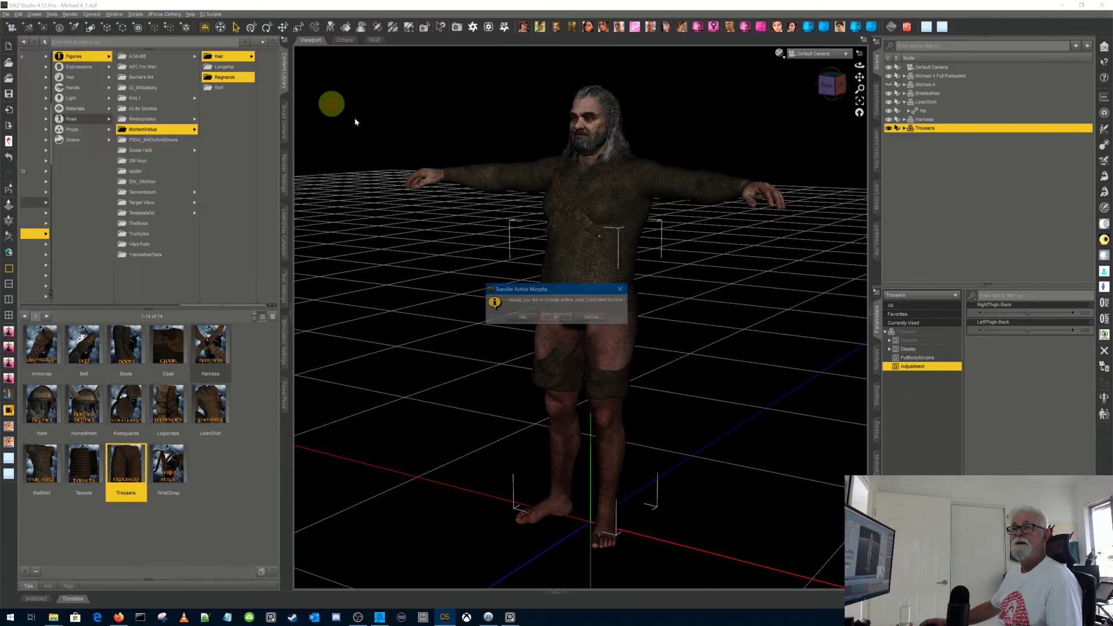
left_click(521, 319)
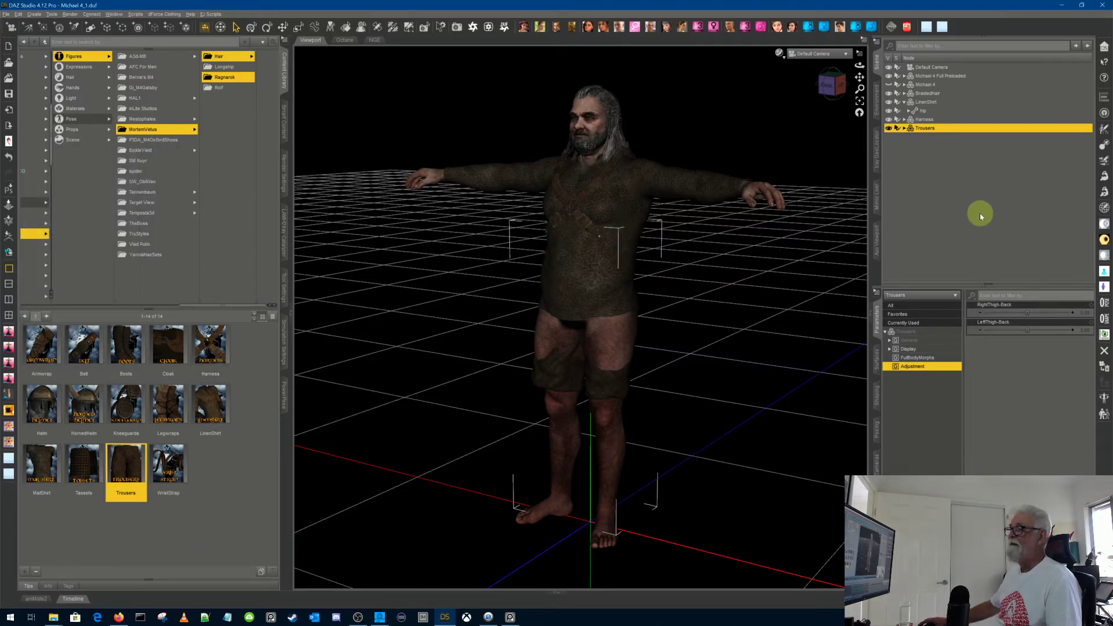
Step: Raise the Trousers' FBM-Bulk morph to about 1.2 so they cover Michael 4's thighs
left_click(944, 331)
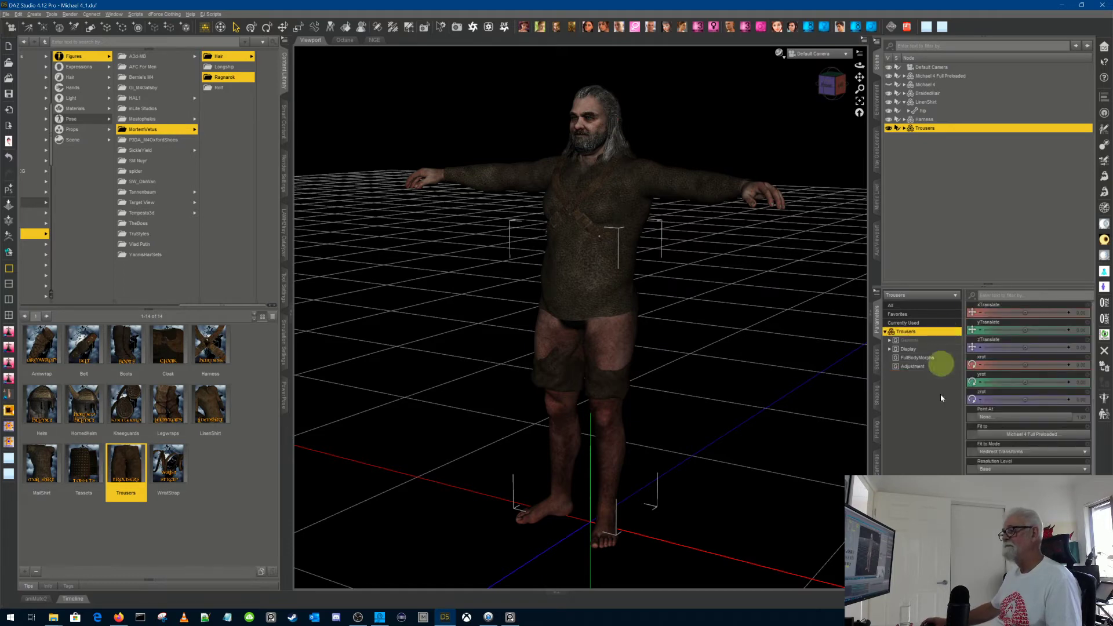
left_click(935, 367)
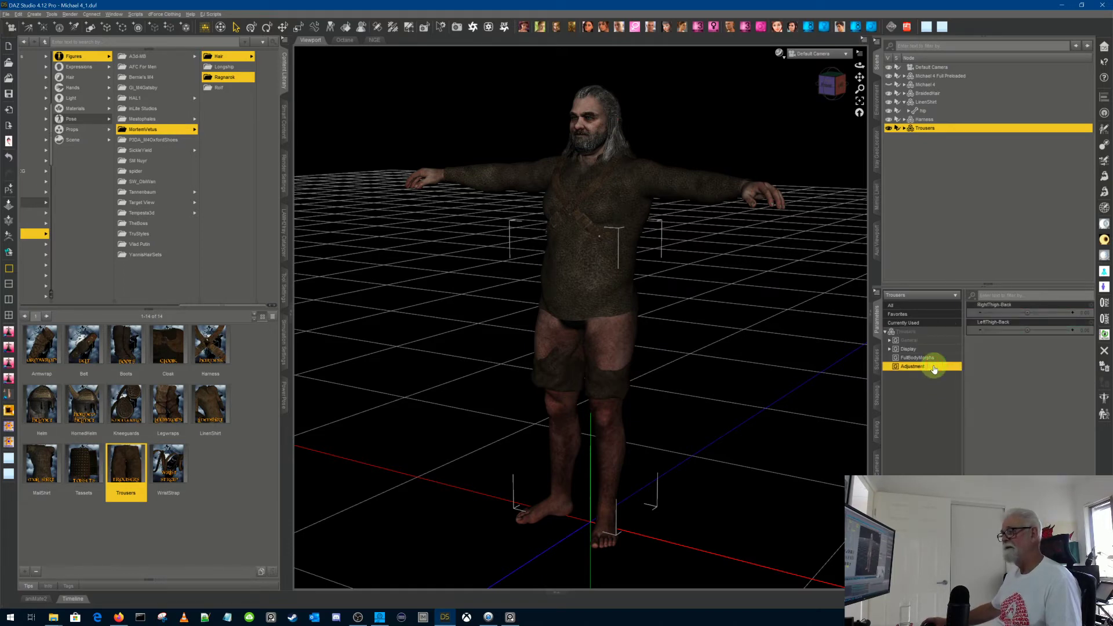
left_click(922, 357)
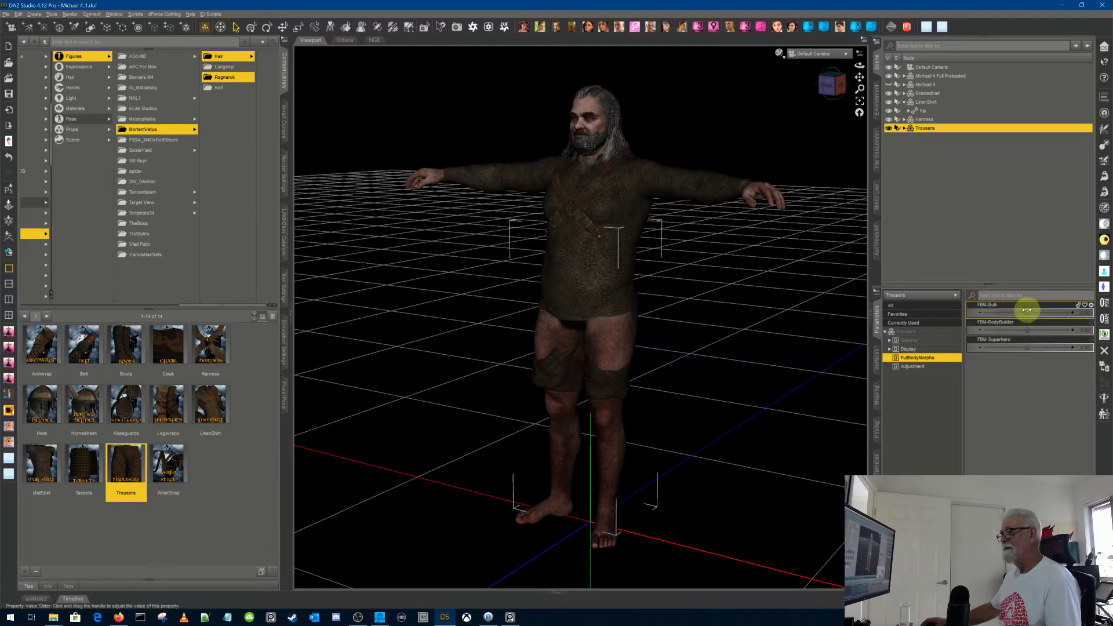
mouse_move(1026, 310)
left_mouse_down()
mouse_move(1043, 314)
mouse_move(1005, 313)
mouse_move(1026, 313)
left_mouse_up()
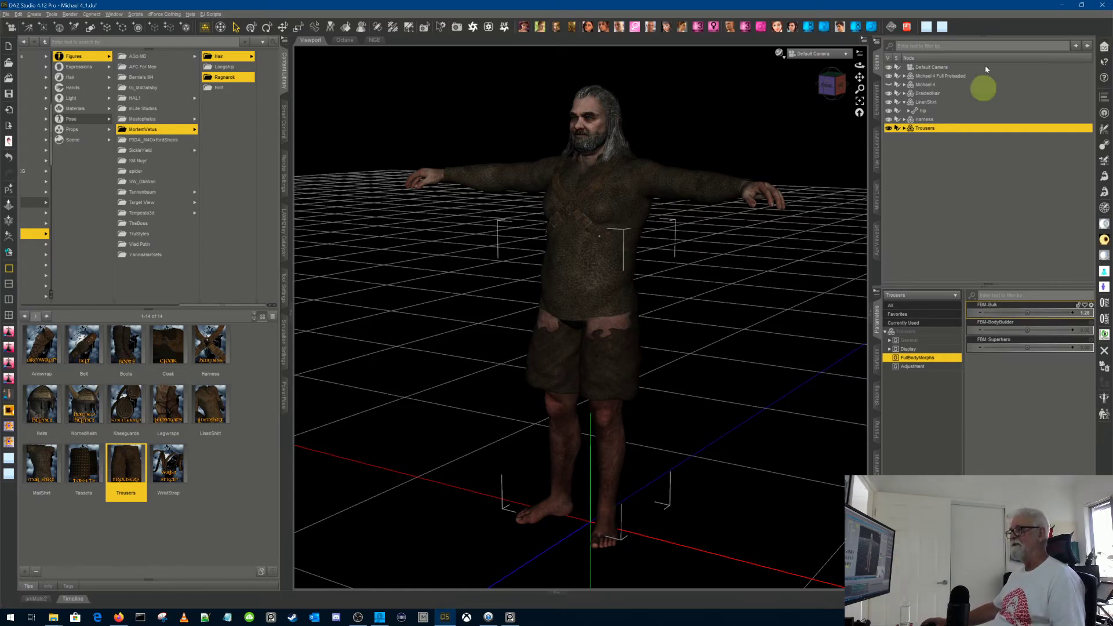
Step: Load the Boots onto Michael 4 Full Preloaded and transfer the active morphs to them, including the joint controlled ones
left_click(947, 76)
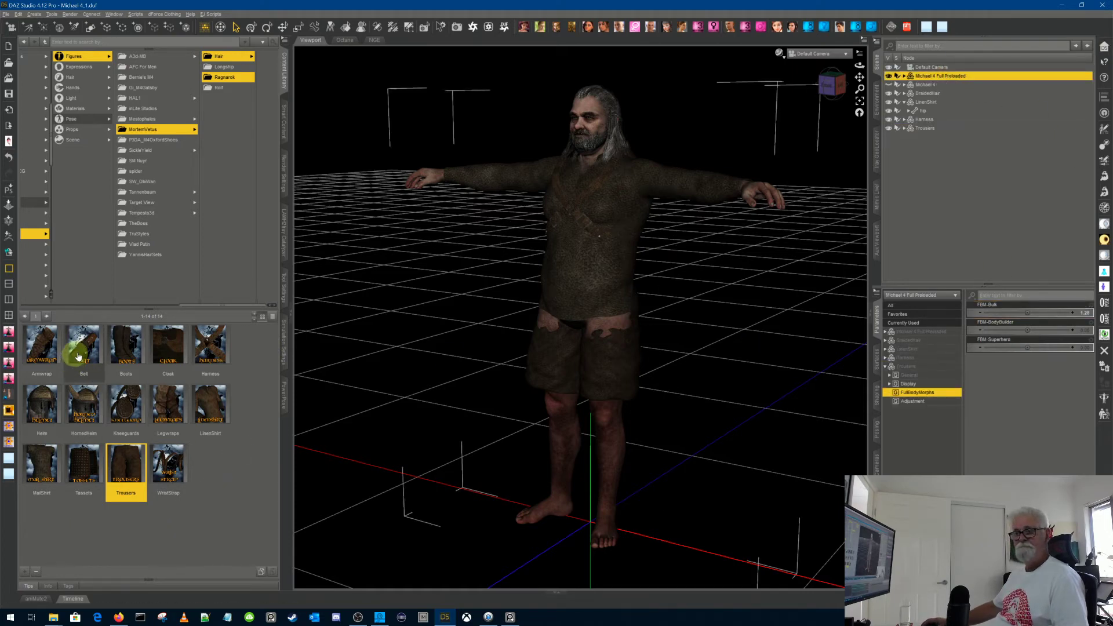
left_click(131, 344)
double_click(132, 344)
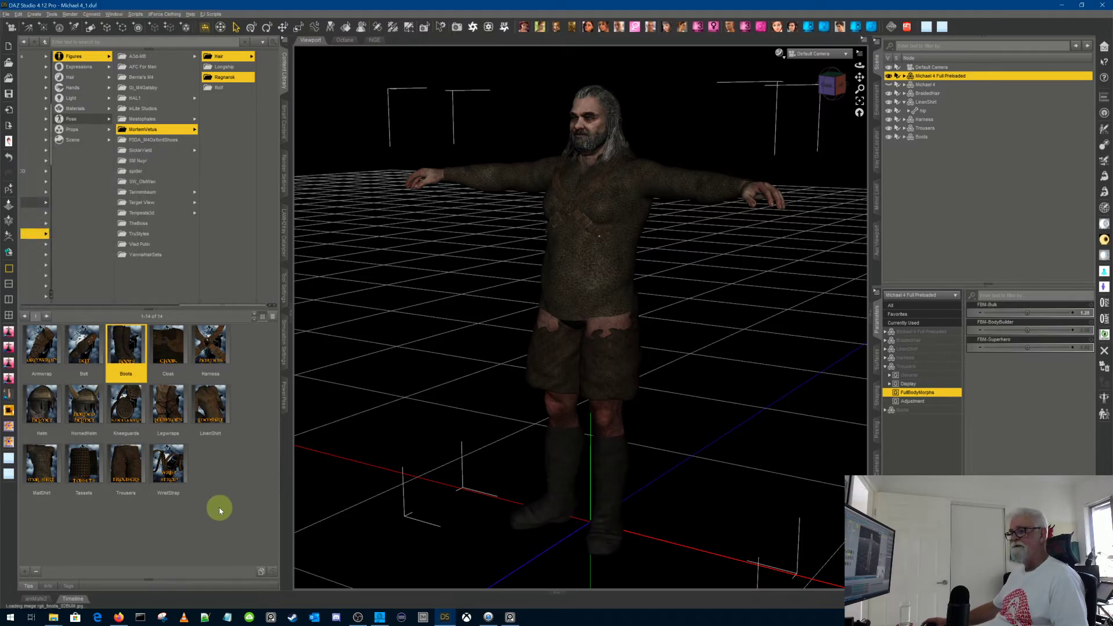
left_click(926, 136)
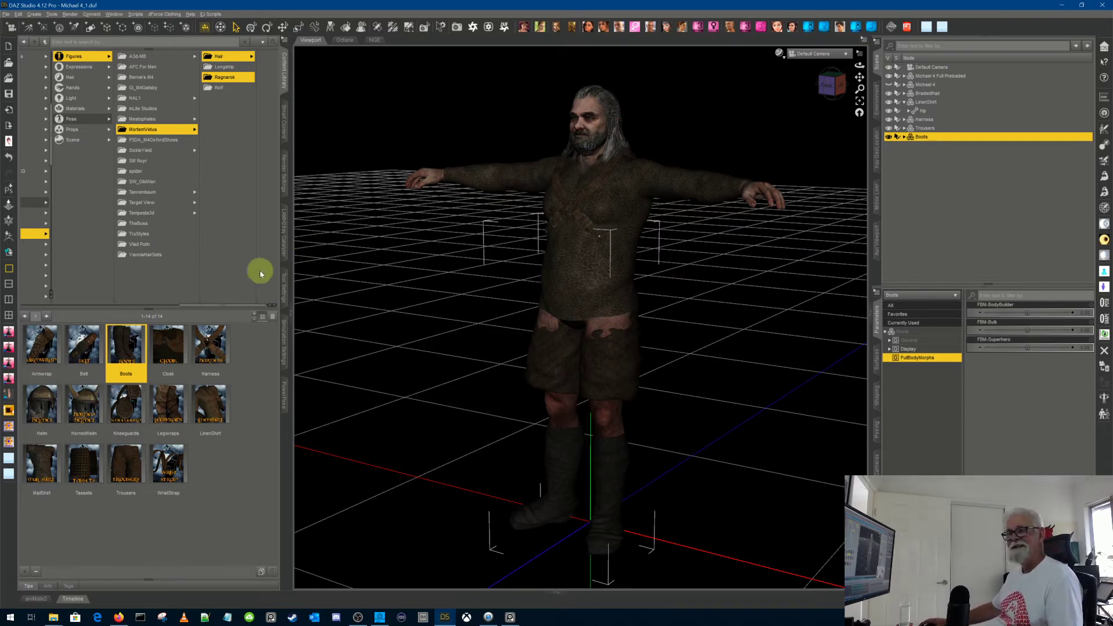
left_click(18, 14)
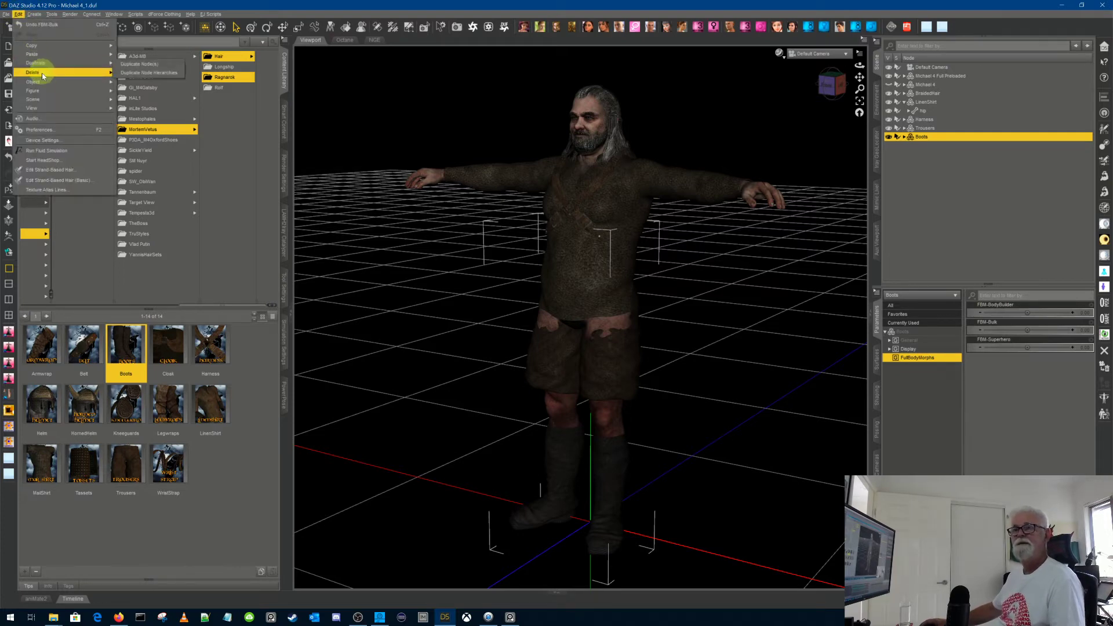
mouse_move(45, 91)
left_click(150, 102)
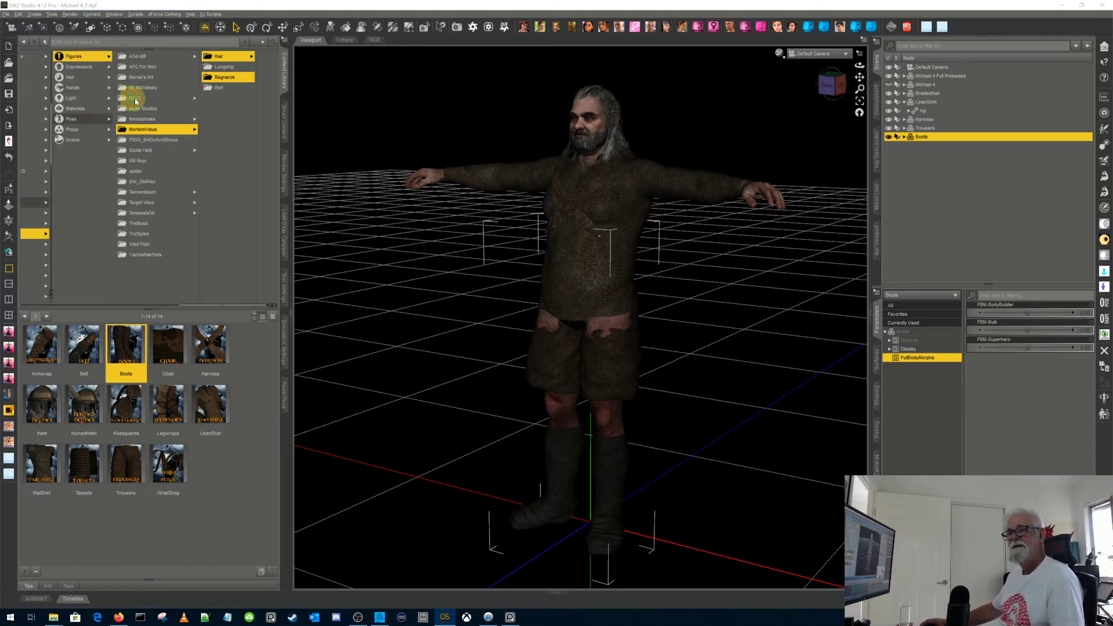
left_click(522, 317)
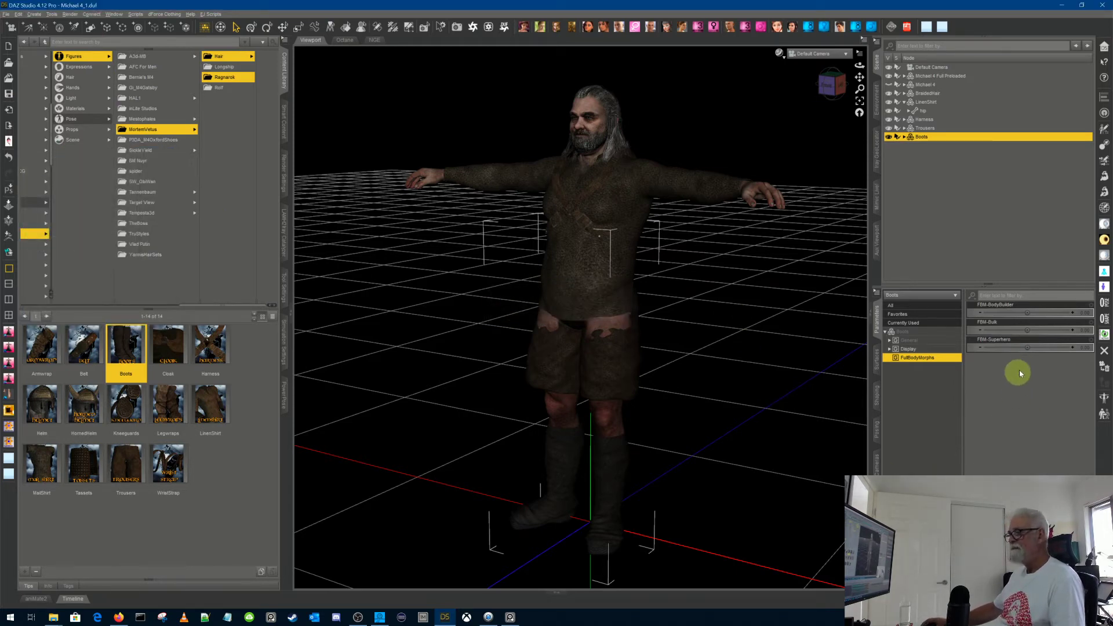
Step: Set the Trousers' FBM-BodyBuilder morph to about -0.23
left_click(971, 128)
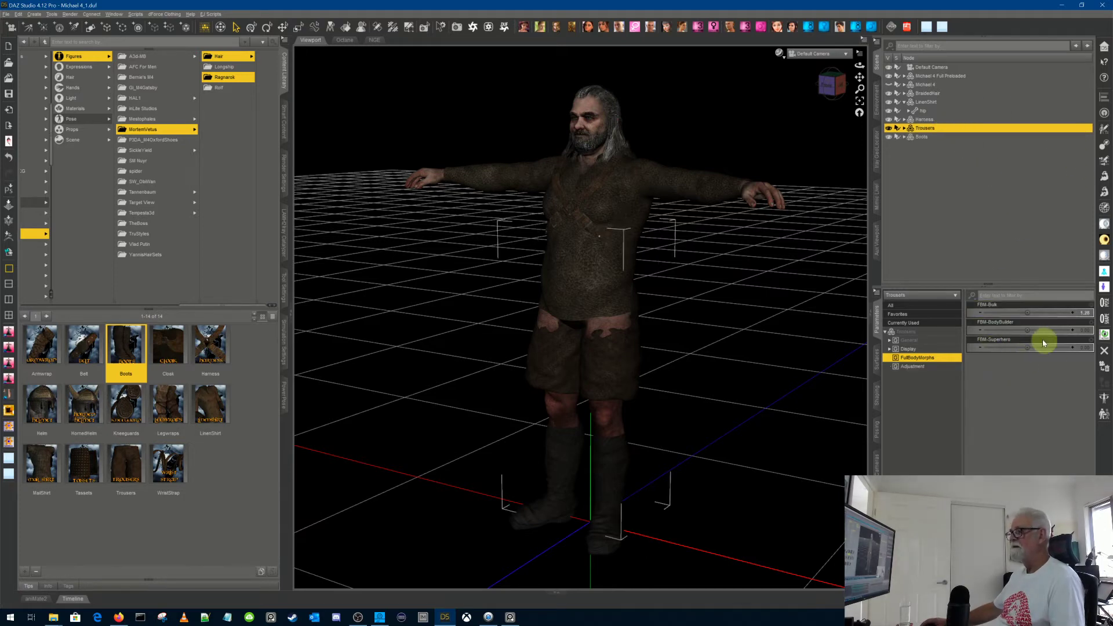
left_click(1028, 329)
left_click_drag(1028, 329, 1027, 330)
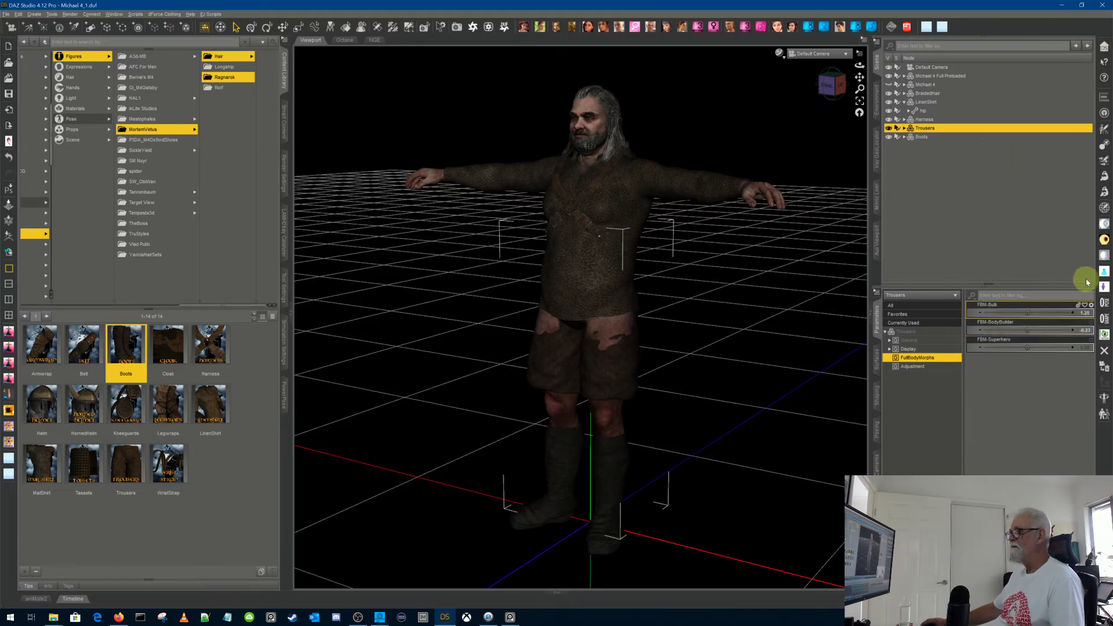
Step: Add mesh smoothing to the Trousers with Michael 4 Full Preloaded as collision item, and review the smoothing settings and fit
left_click(944, 463)
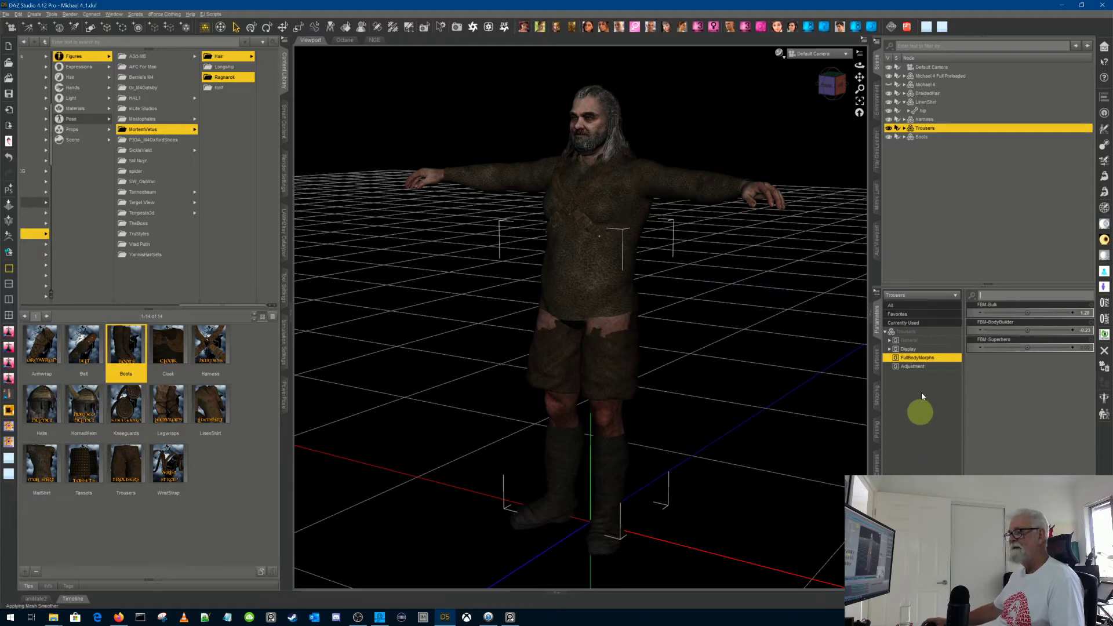
left_click(890, 340)
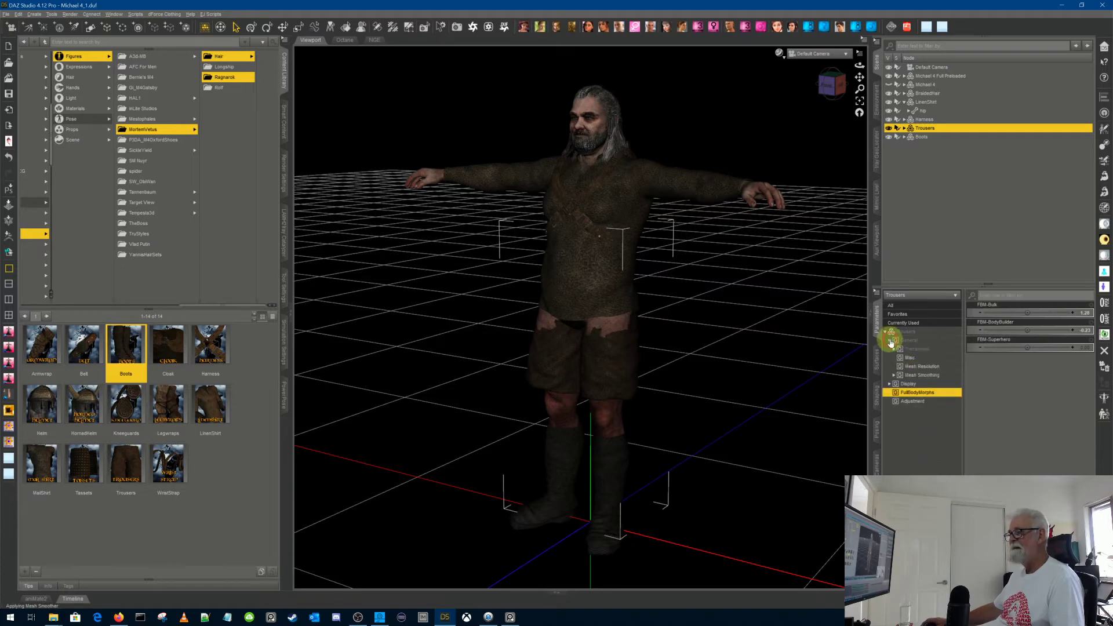
left_click(927, 374)
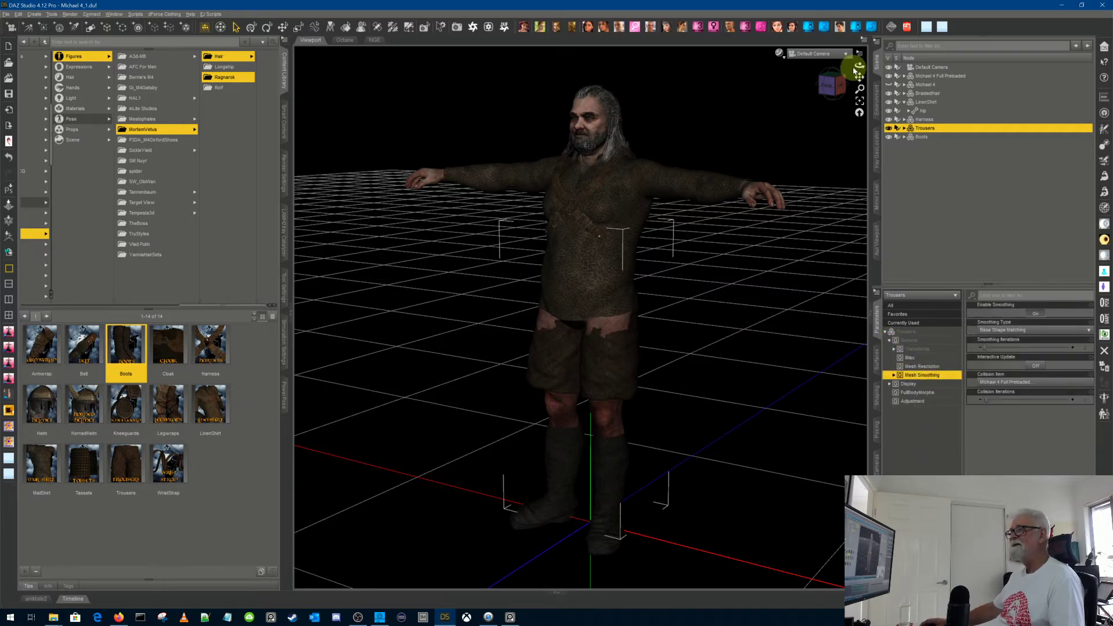
left_click_drag(859, 65, 860, 65)
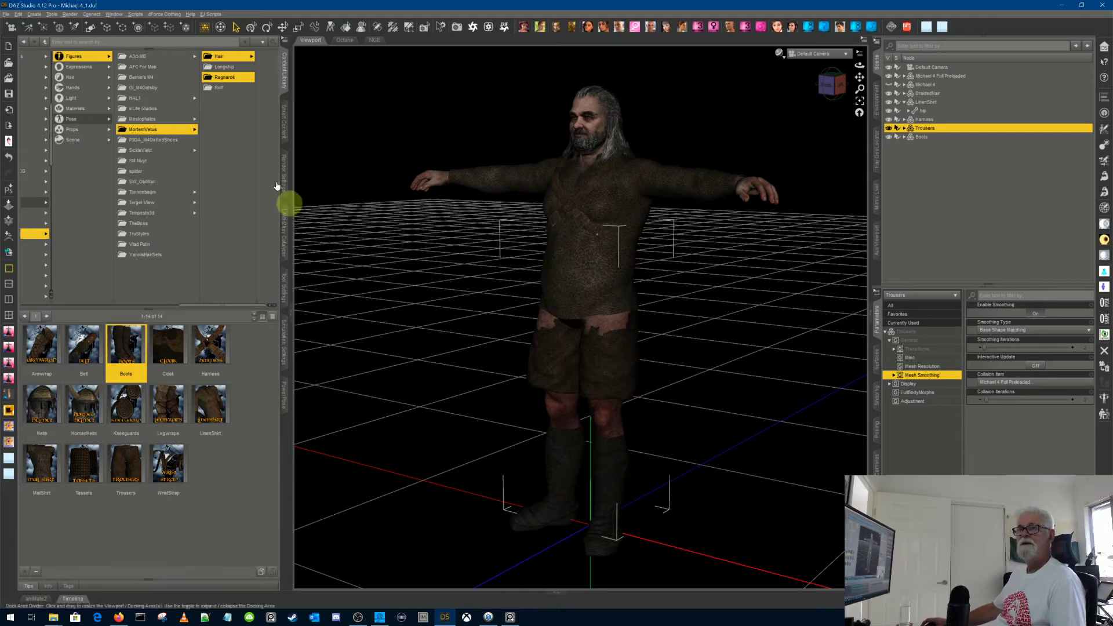
Step: Open the recent scene Balverk 1.duf without saving the current scene and inspect the fully dressed figure
left_click(6, 14)
mouse_move(24, 45)
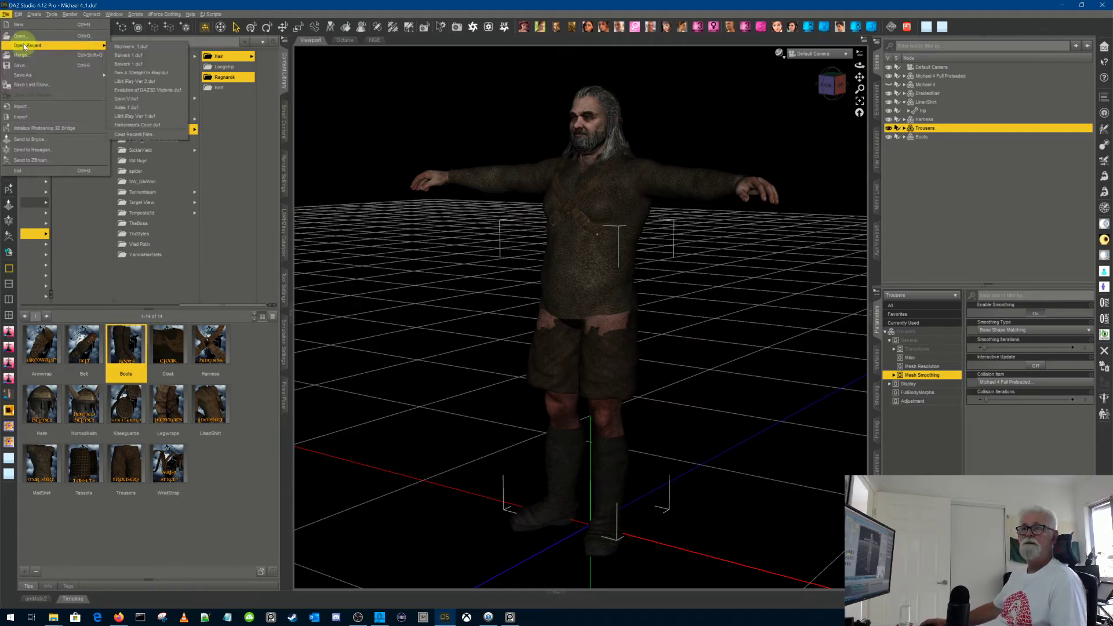
left_click(147, 55)
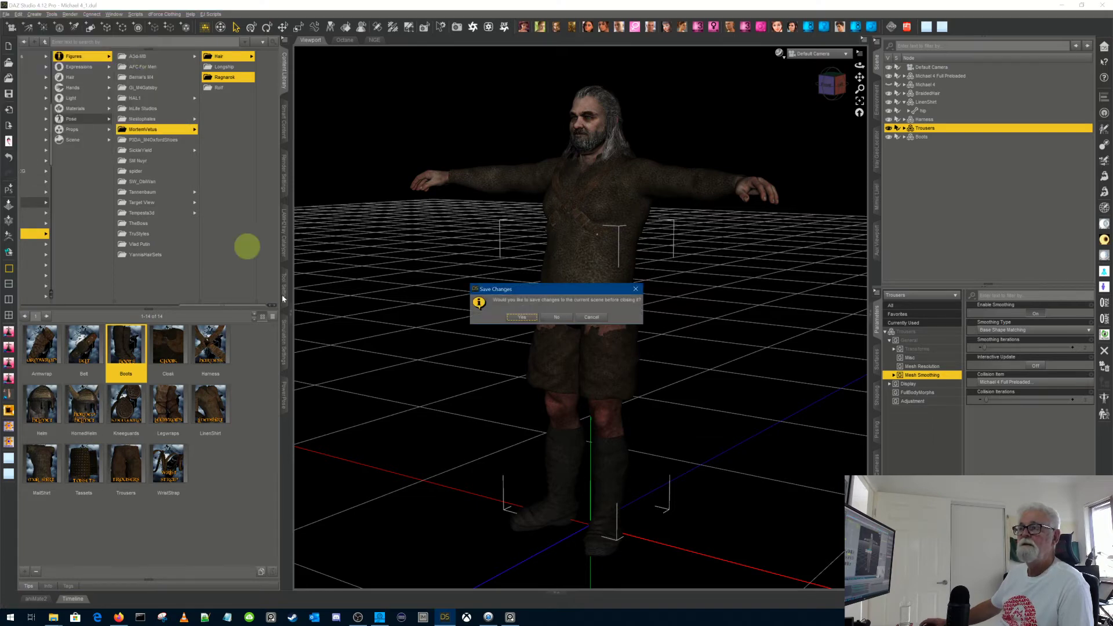
left_click(549, 319)
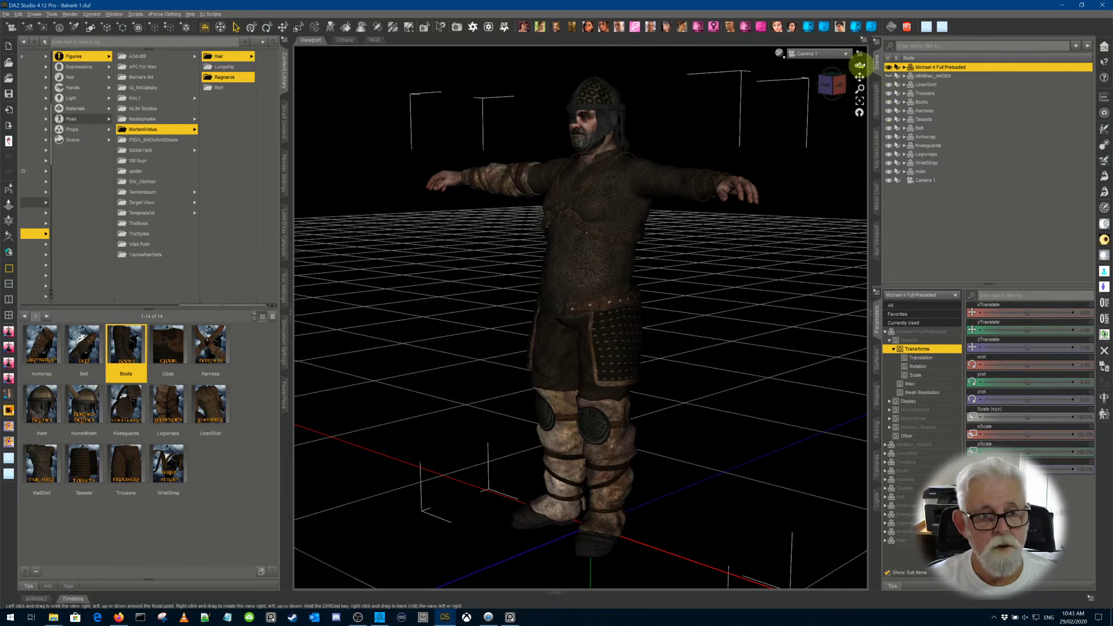
mouse_move(860, 64)
left_mouse_down()
mouse_move(875, 65)
mouse_move(861, 65)
left_mouse_up()
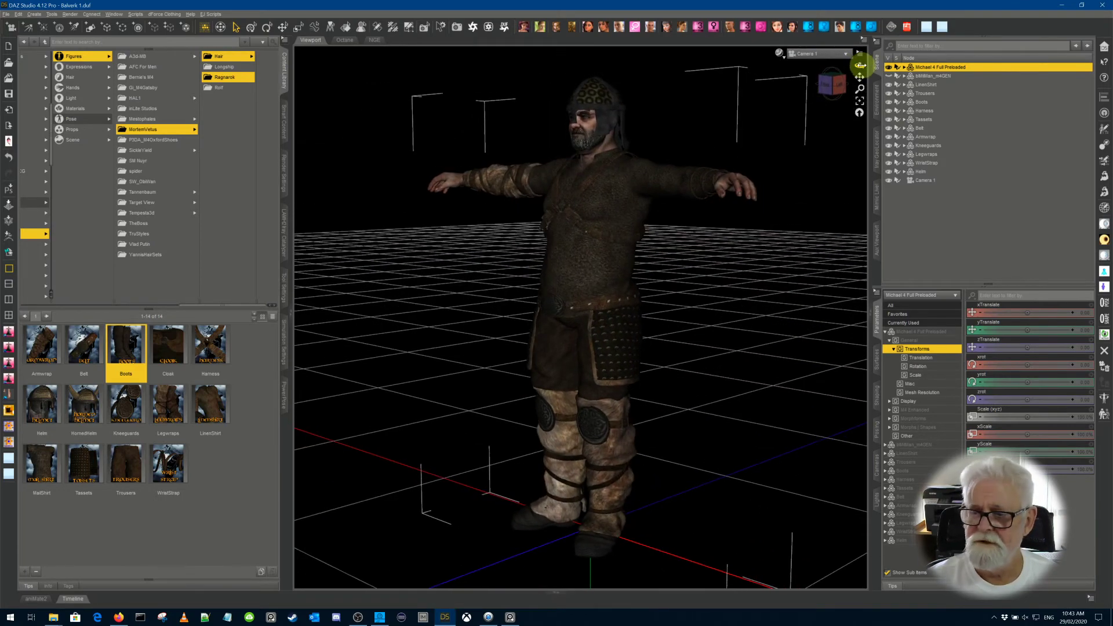
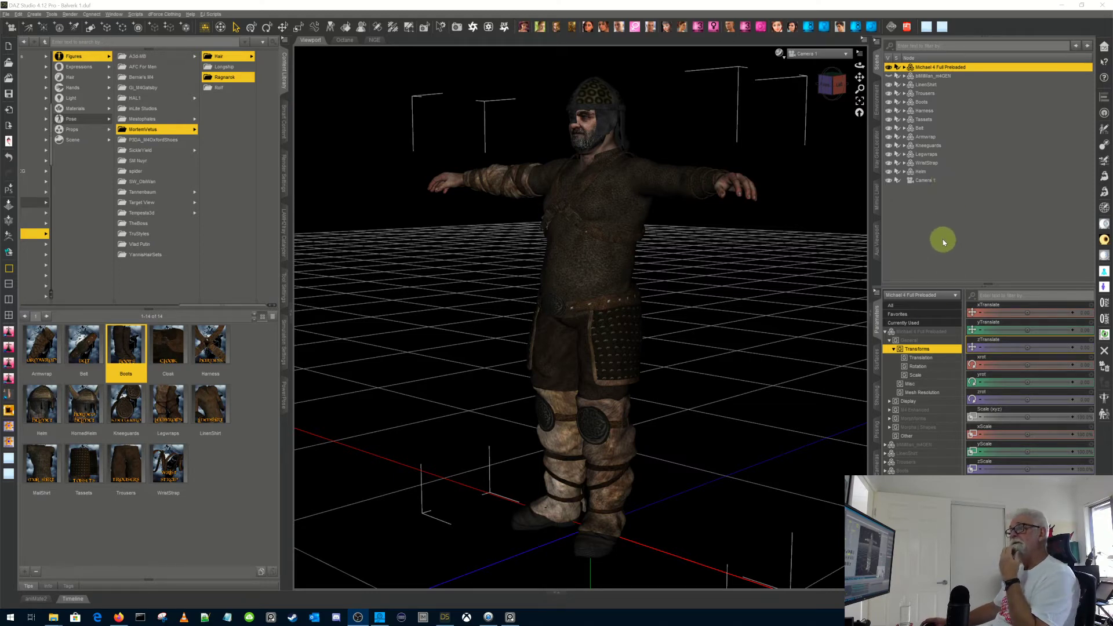
Step: Review the Environment render settings and switch the viewport to the NVIDIA Iray preview
left_click(284, 177)
left_click(52, 155)
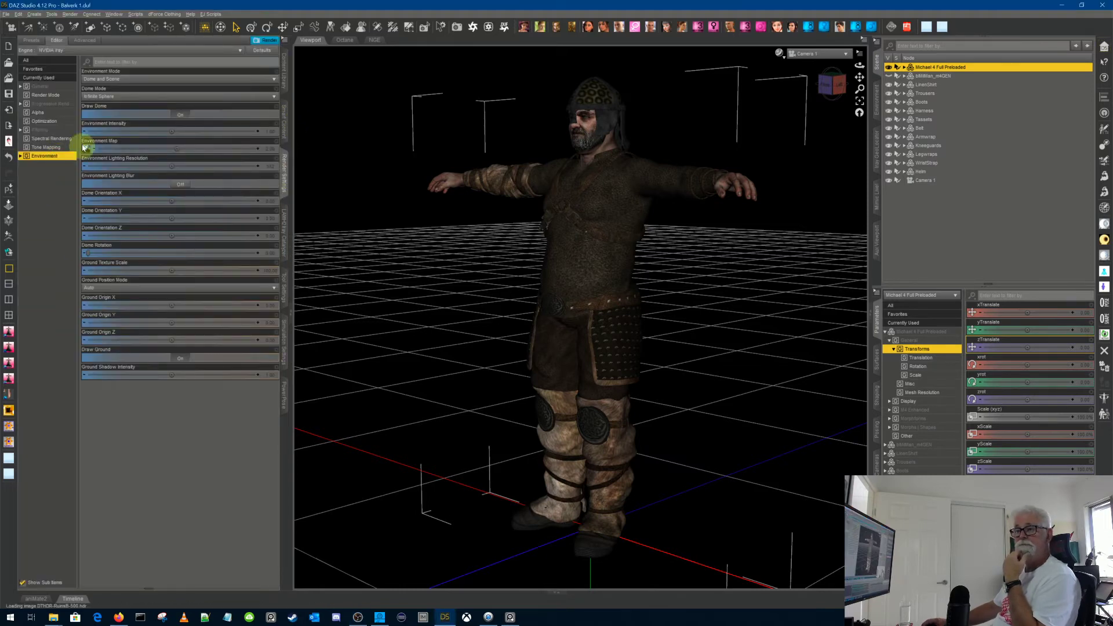
mouse_move(84, 148)
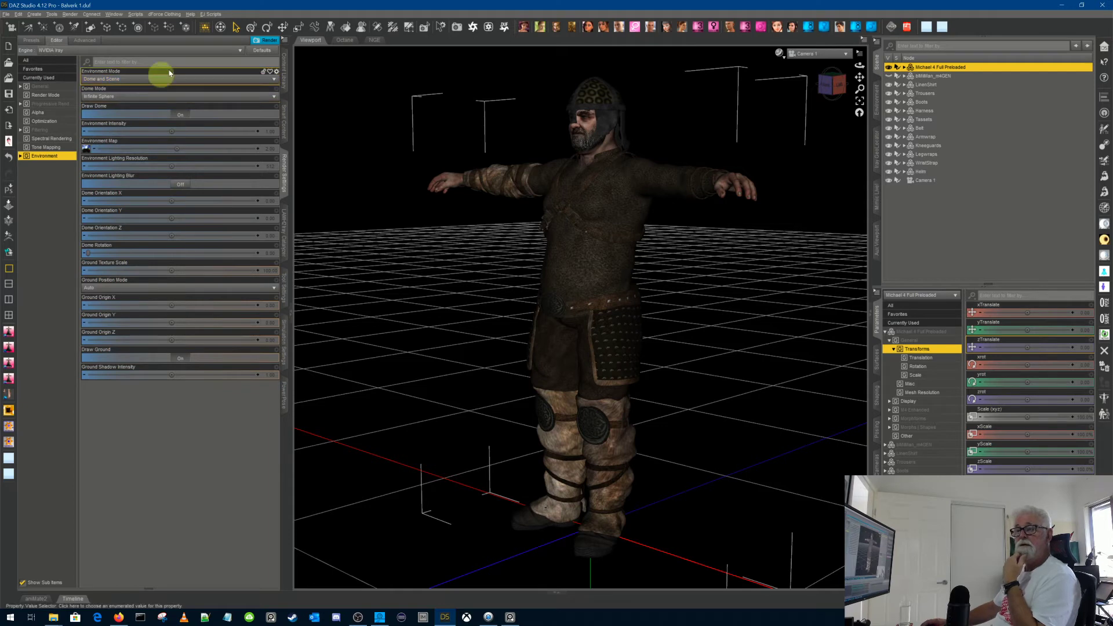
left_click(780, 55)
left_click(792, 161)
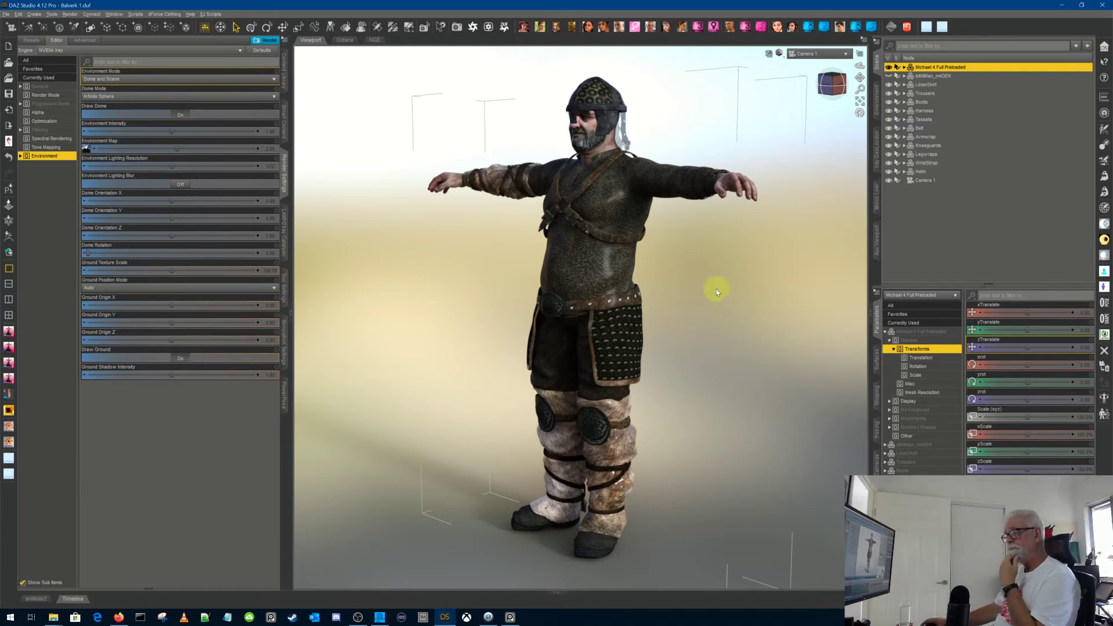
Step: Set the LinenShirt surface's Glossy Roughness to 0.62 and its Glossy Reflectivity to 0.34
left_click(877, 364)
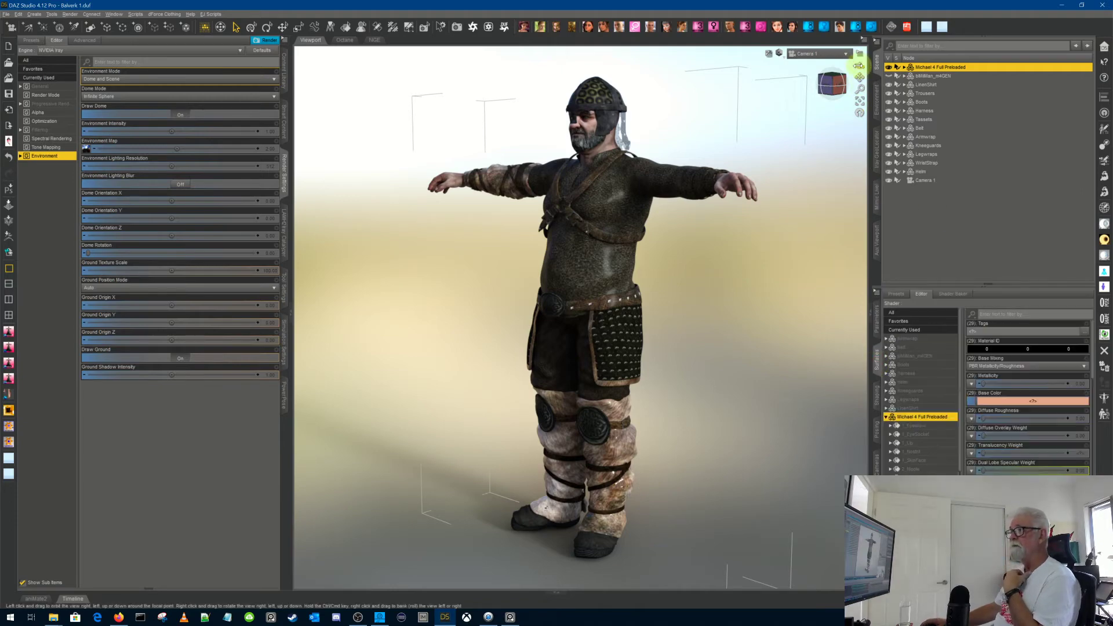
mouse_move(859, 65)
left_mouse_down()
mouse_move(884, 68)
mouse_move(810, 62)
mouse_move(860, 65)
left_mouse_up()
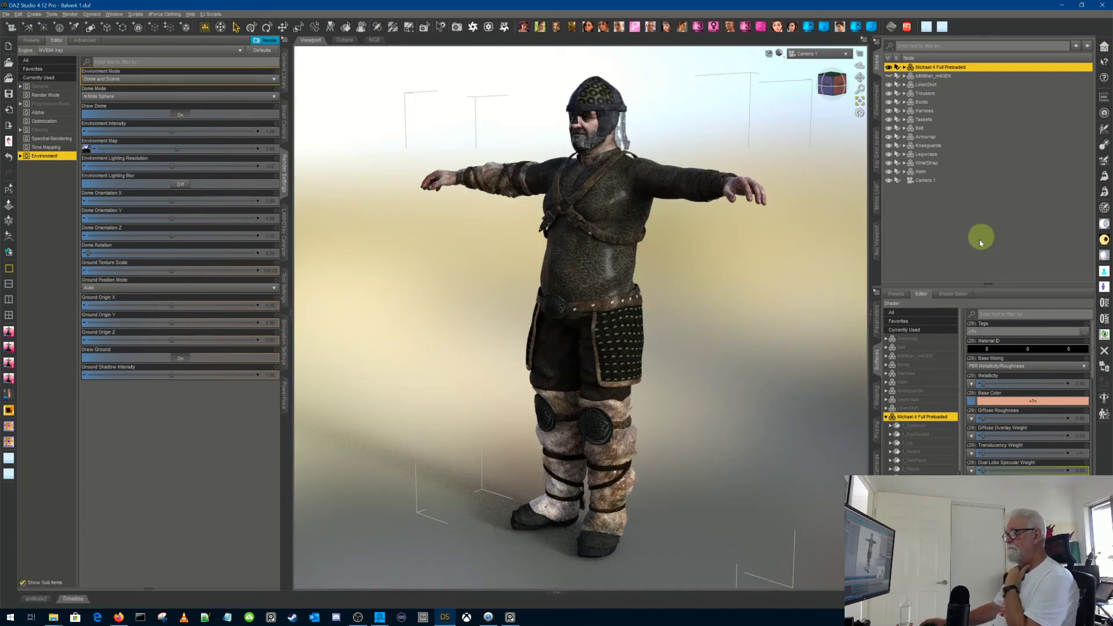
left_click(885, 417)
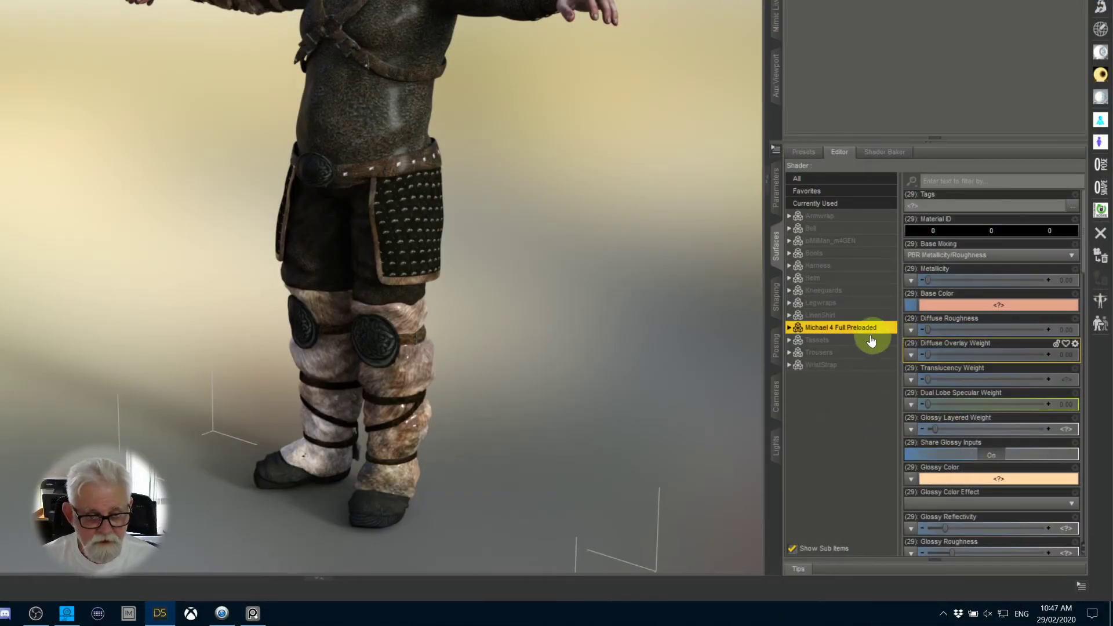
left_click(844, 317)
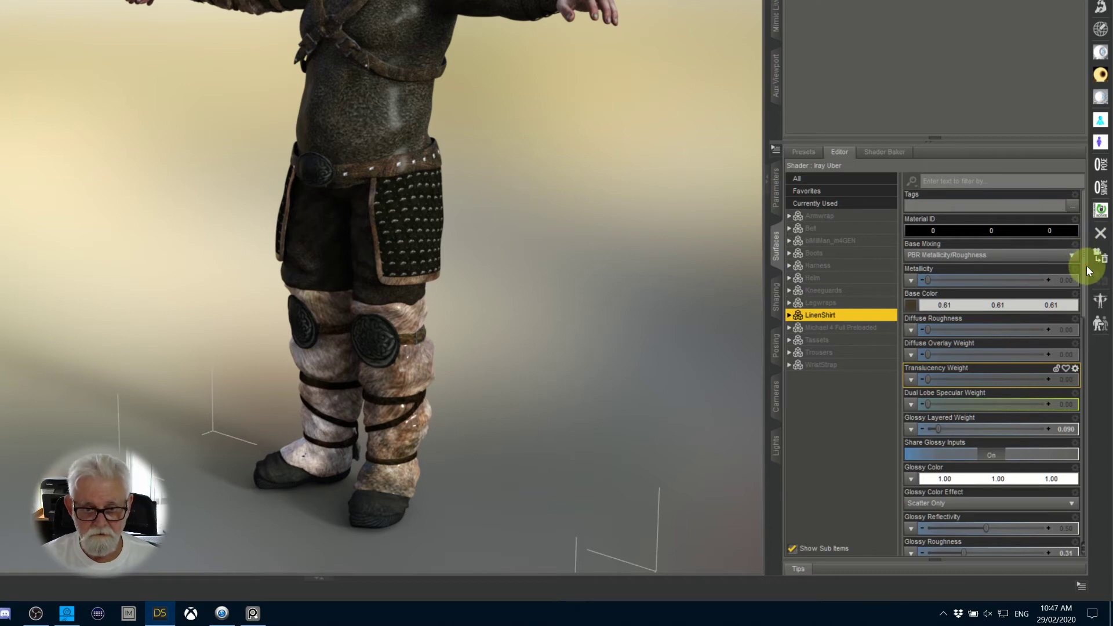
left_click_drag(1083, 266, 1089, 322)
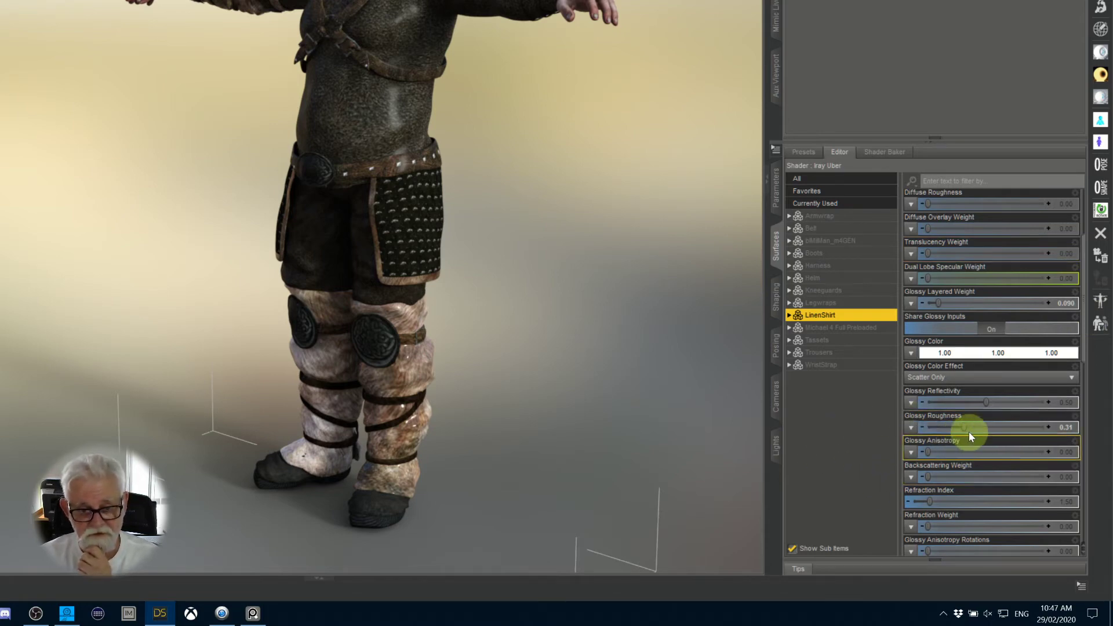
left_click_drag(965, 429, 944, 428)
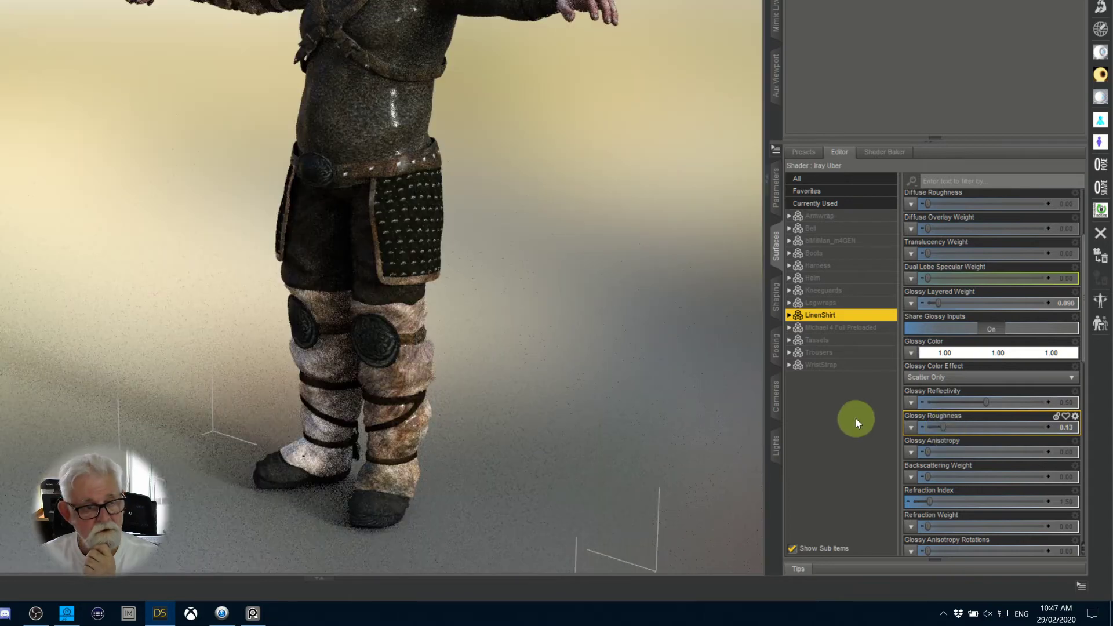
left_click(943, 427)
left_click_drag(943, 427, 967, 401)
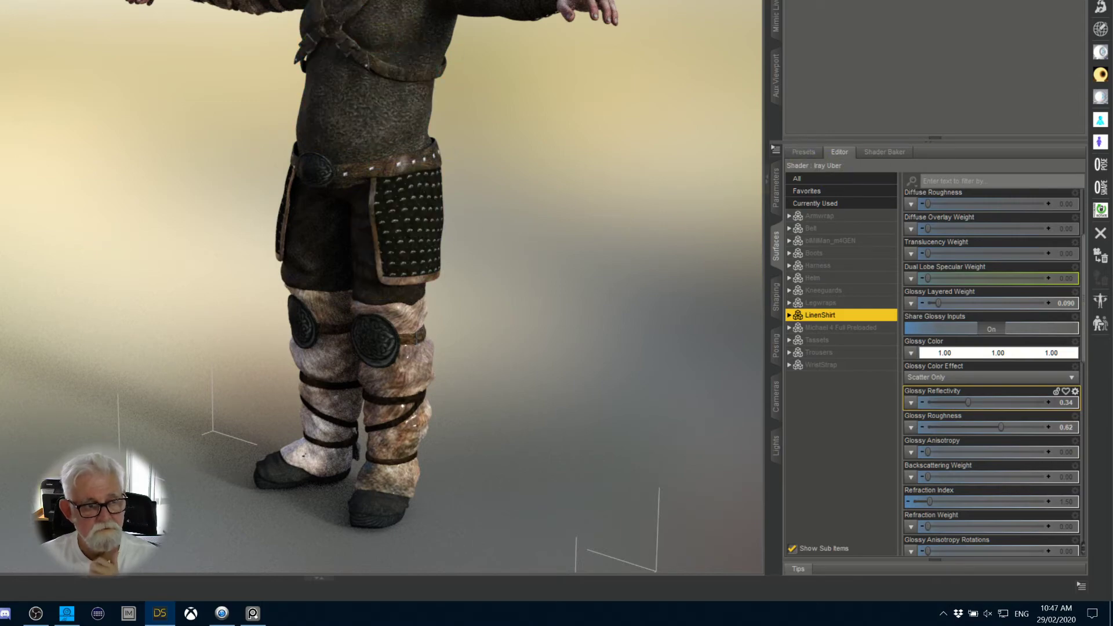
Step: Lower the Boots surface's Glossy Reflectivity to about 0.03
mouse_move(745, 2)
left_mouse_down()
mouse_move(802, 3)
mouse_move(857, 61)
mouse_move(850, 75)
left_mouse_up()
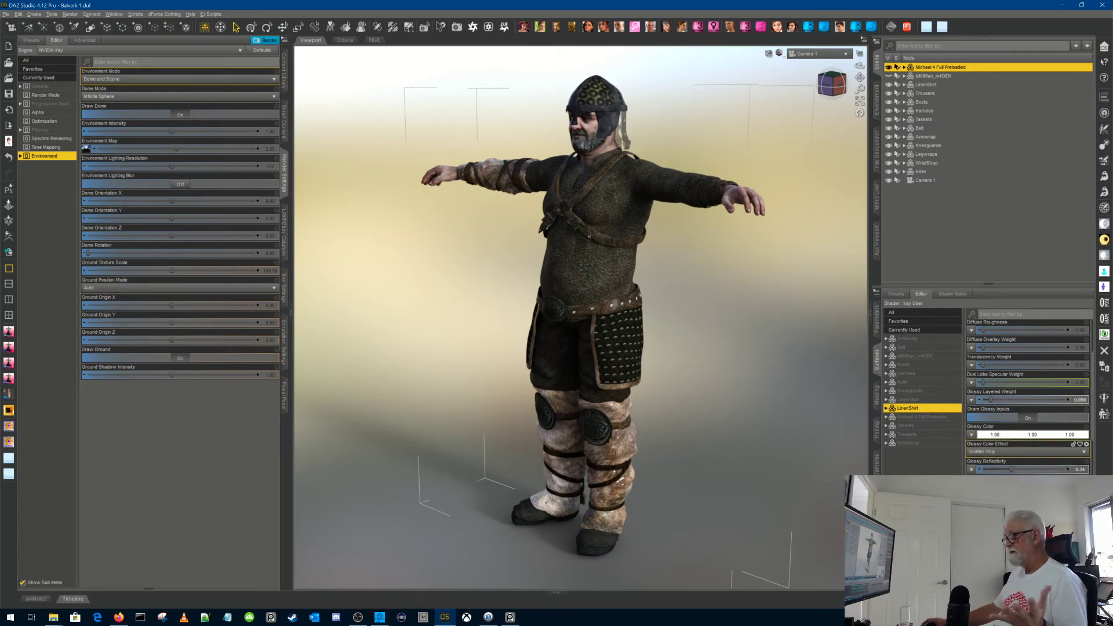
left_click(924, 365)
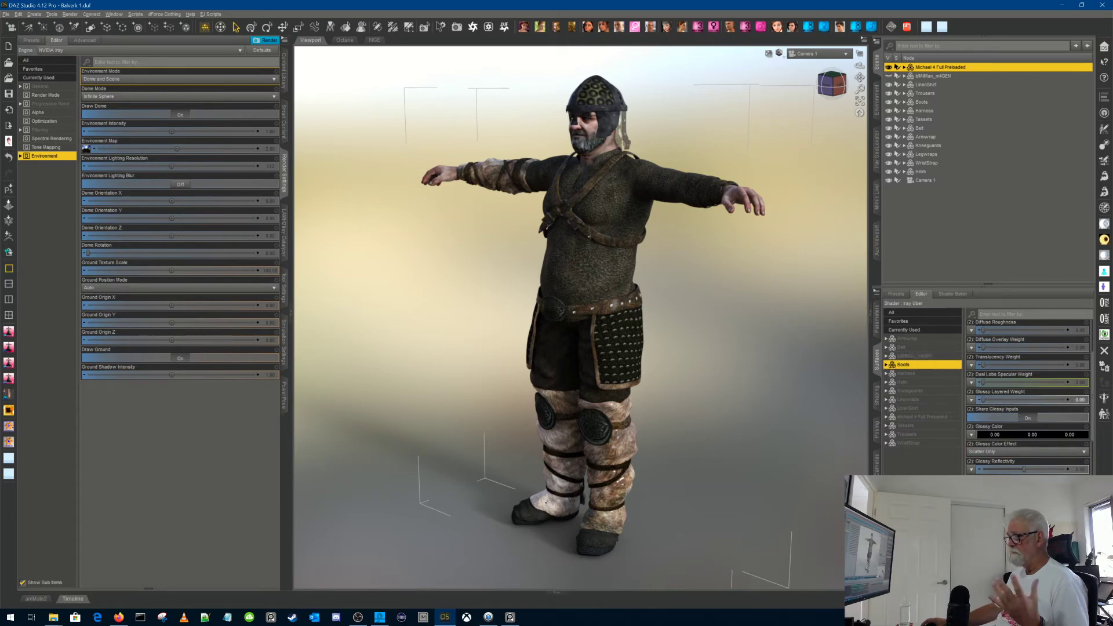
left_click_drag(1021, 469, 995, 469)
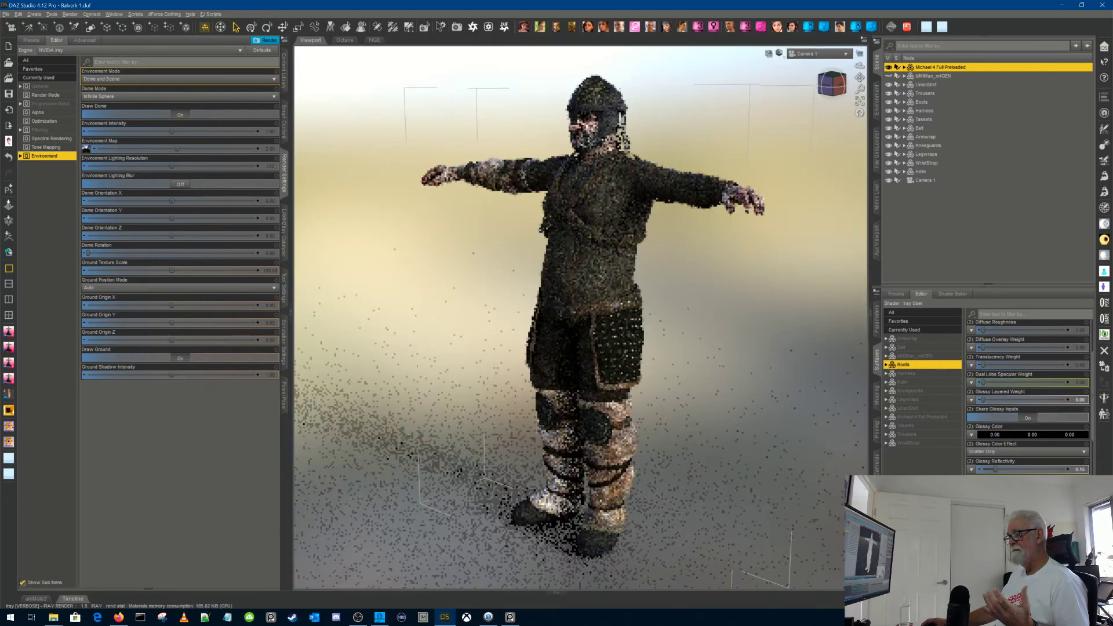
mouse_move(996, 466)
left_mouse_down()
mouse_move(974, 471)
mouse_move(987, 471)
left_mouse_up()
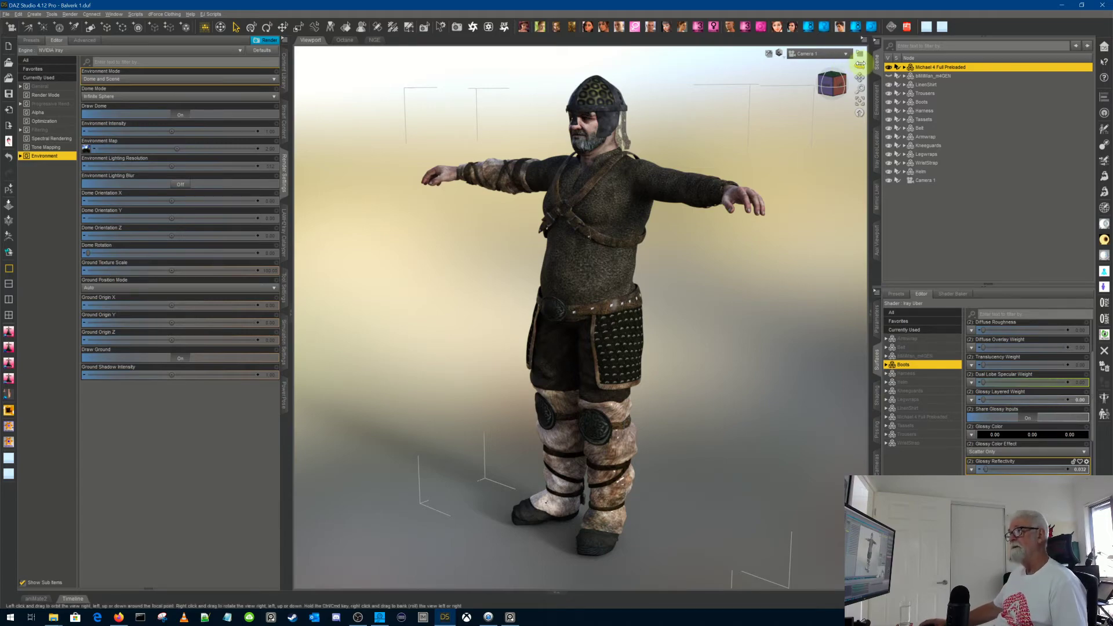
Step: Set the Boots surface's Glossy Reflectivity to 0.00
left_click_drag(859, 65, 858, 64)
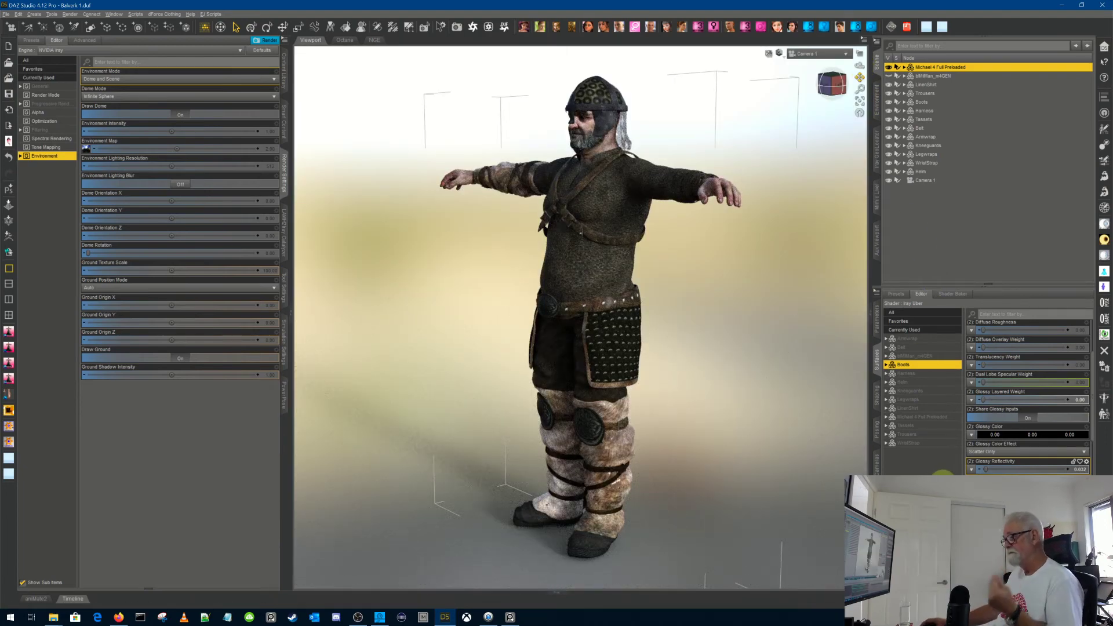
left_click(1067, 486)
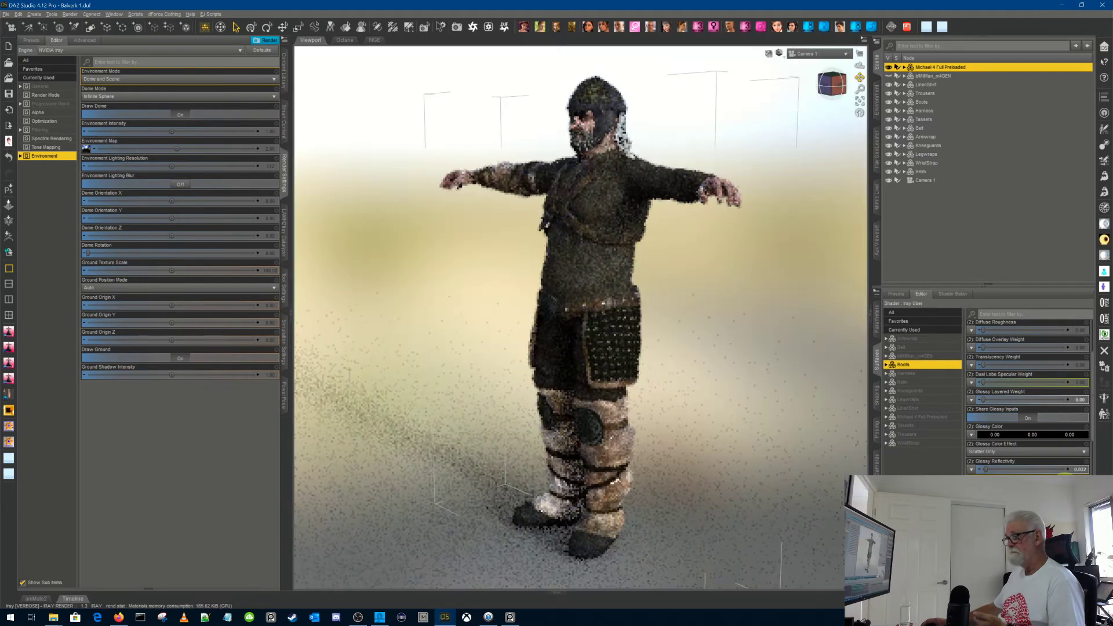
left_click(1067, 485)
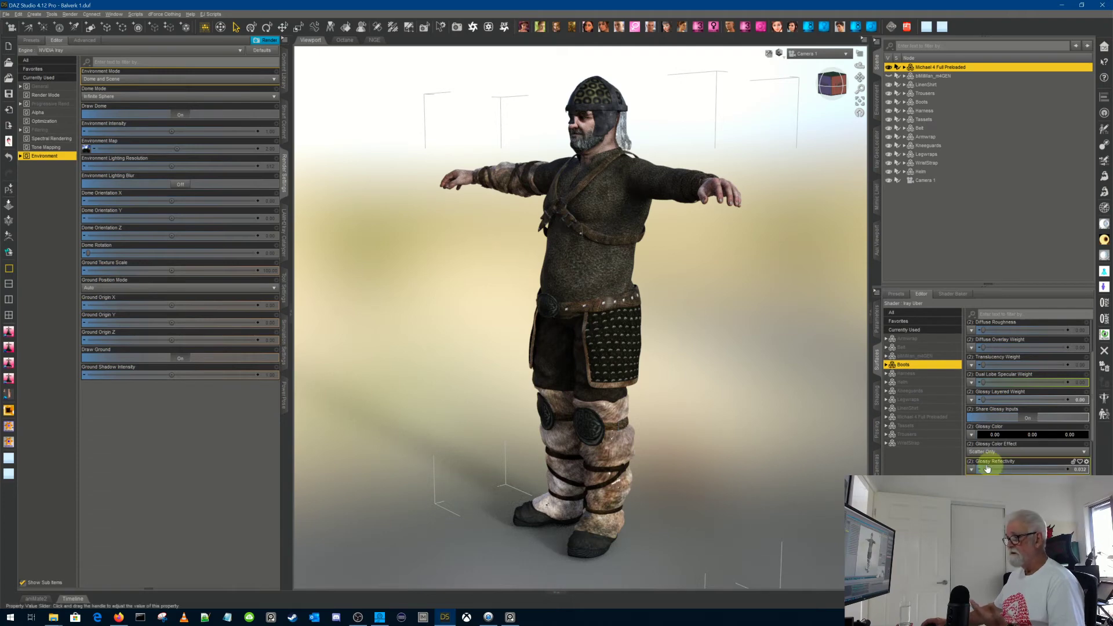
left_click_drag(983, 468, 977, 469)
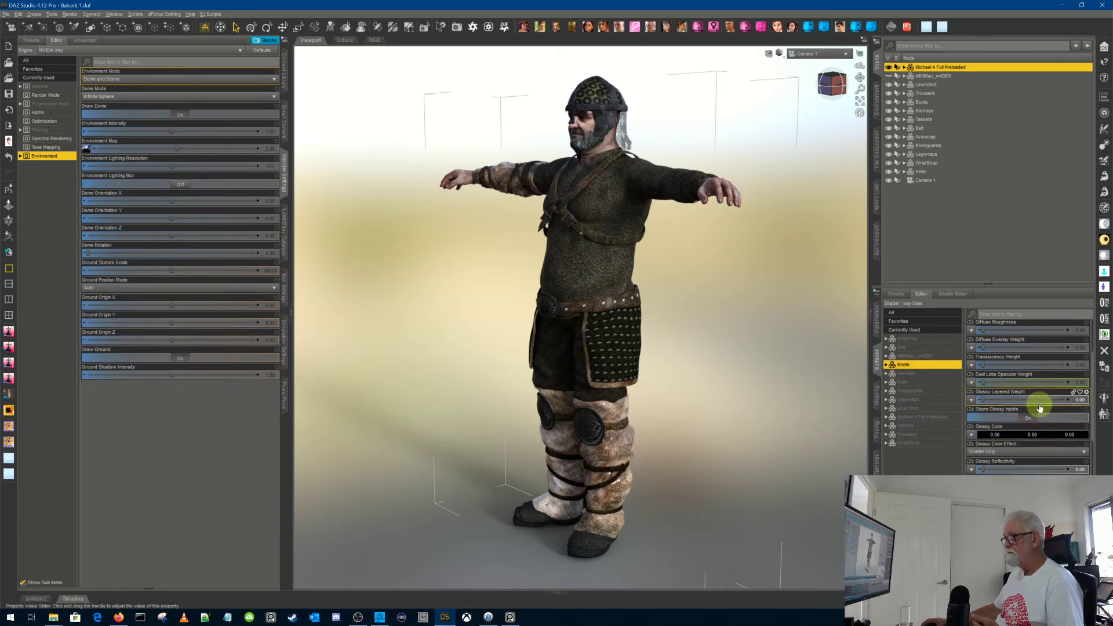
scroll(991, 444, "down", 1)
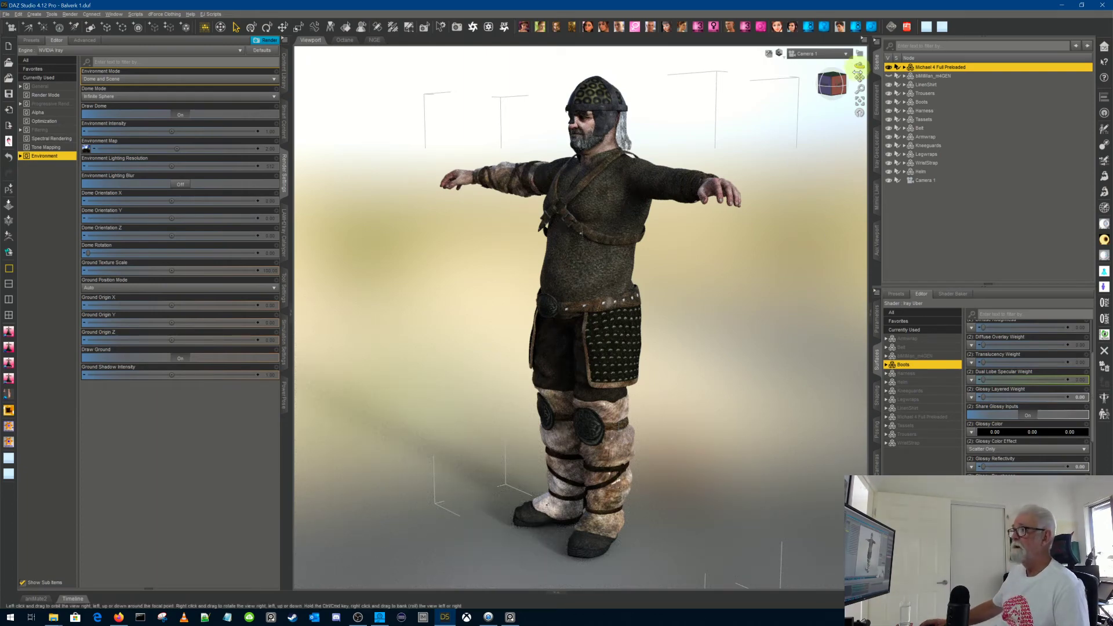
Step: Open the Metal shader presets in the Design category of vMaterials
left_click_drag(860, 66, 921, 70)
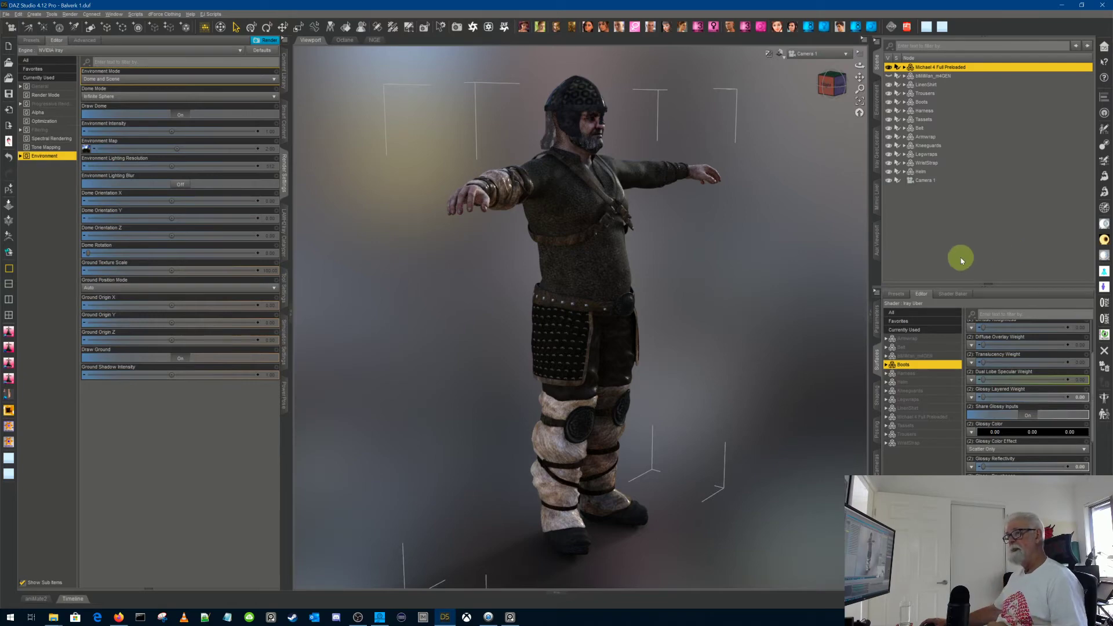
left_click_drag(859, 64, 729, 180)
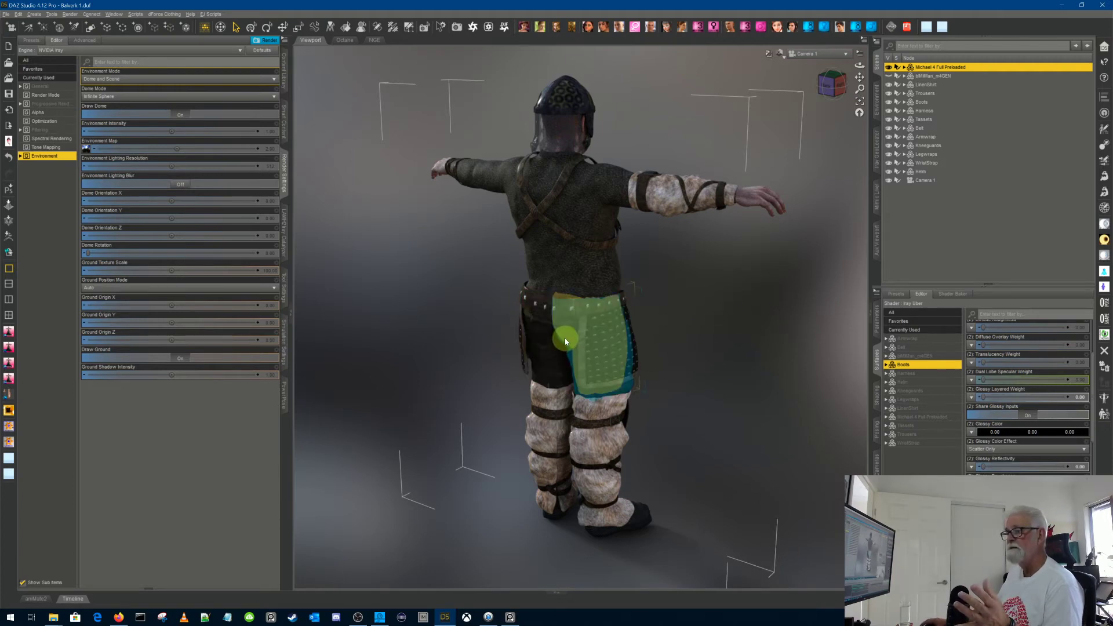
scroll(565, 342, "up", 10)
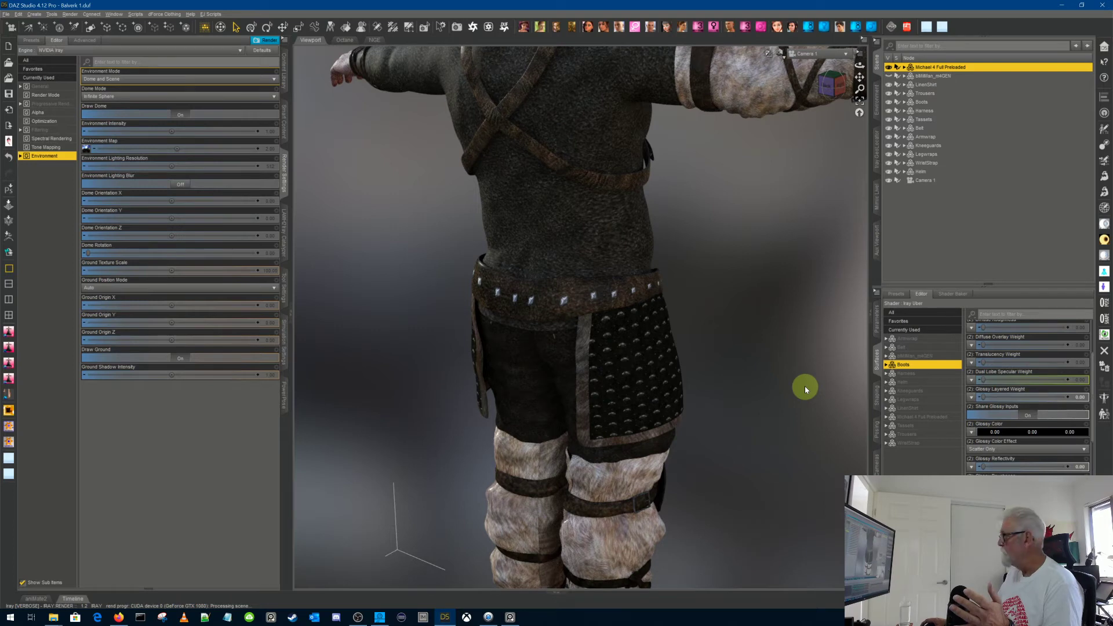
left_click(285, 75)
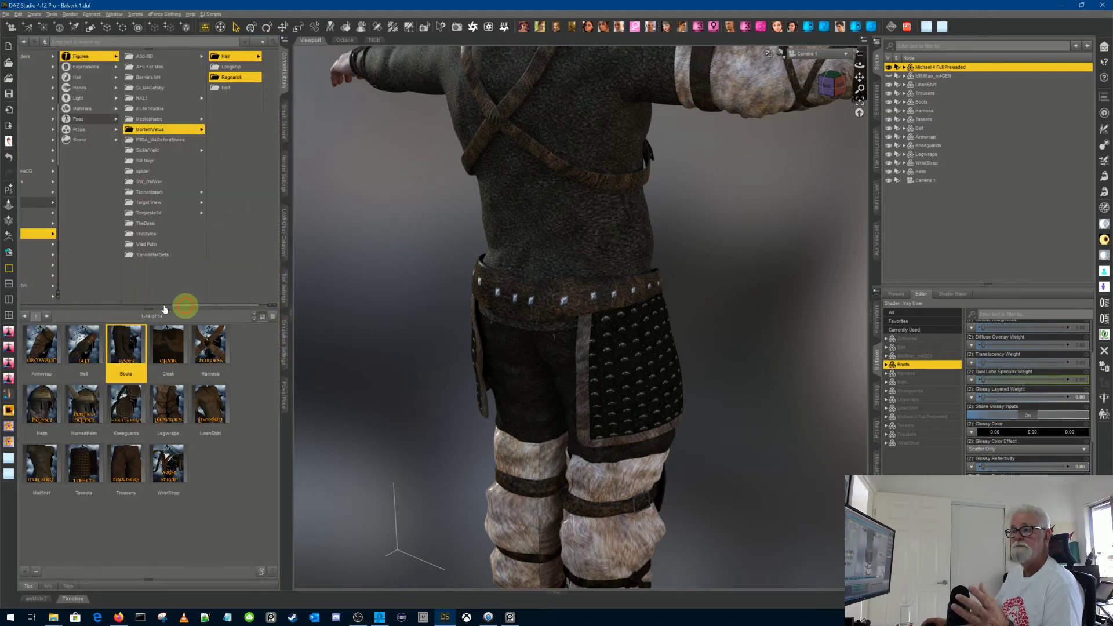
left_click(58, 97)
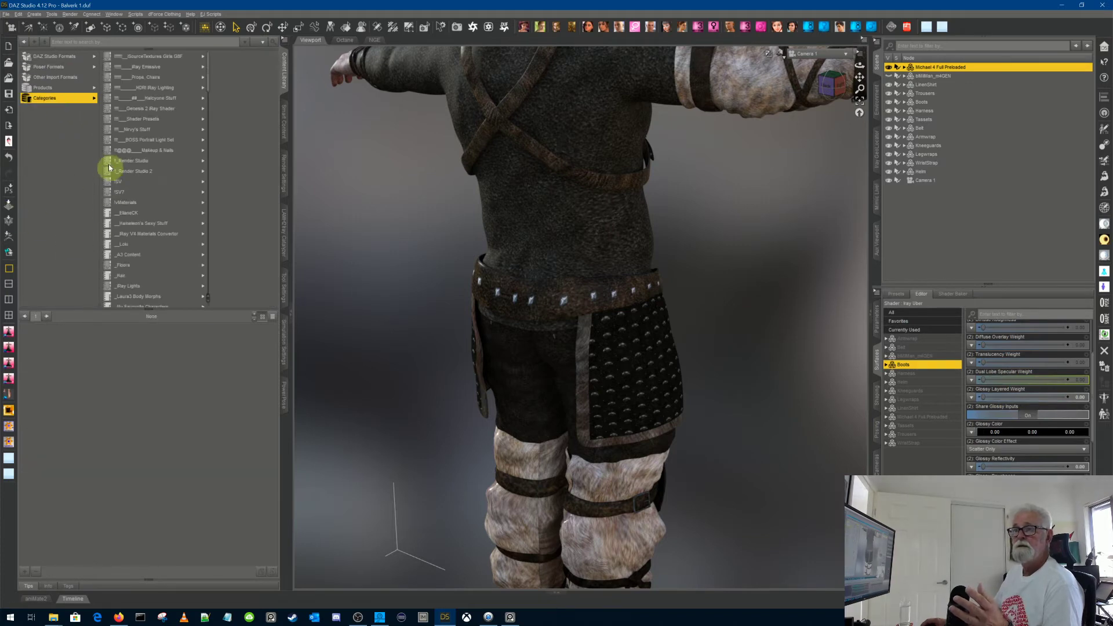
left_click(142, 202)
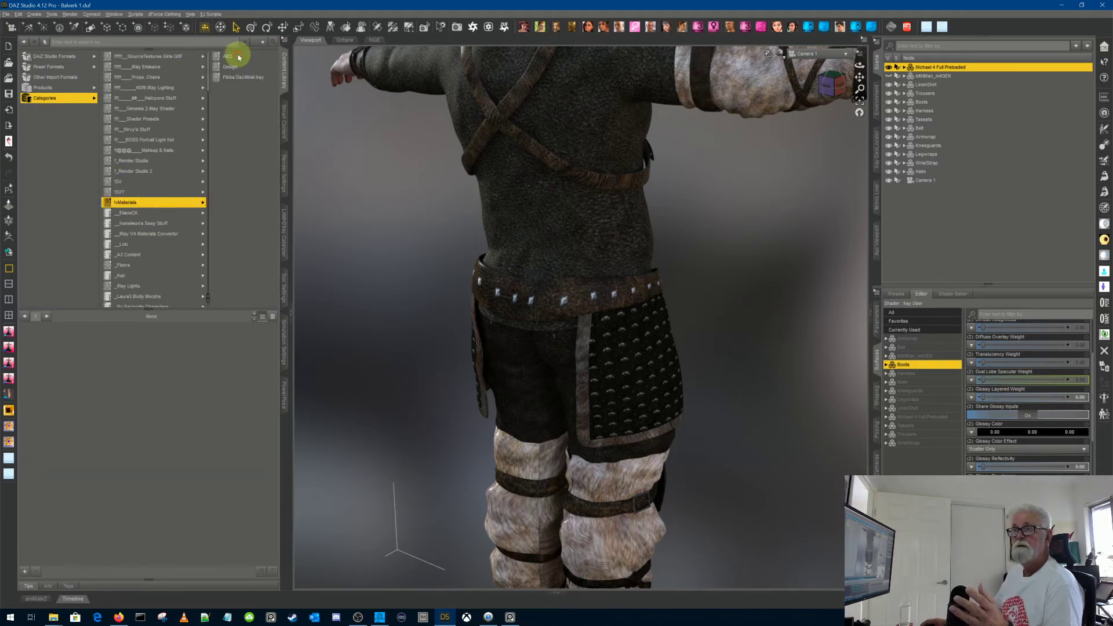
left_click(232, 67)
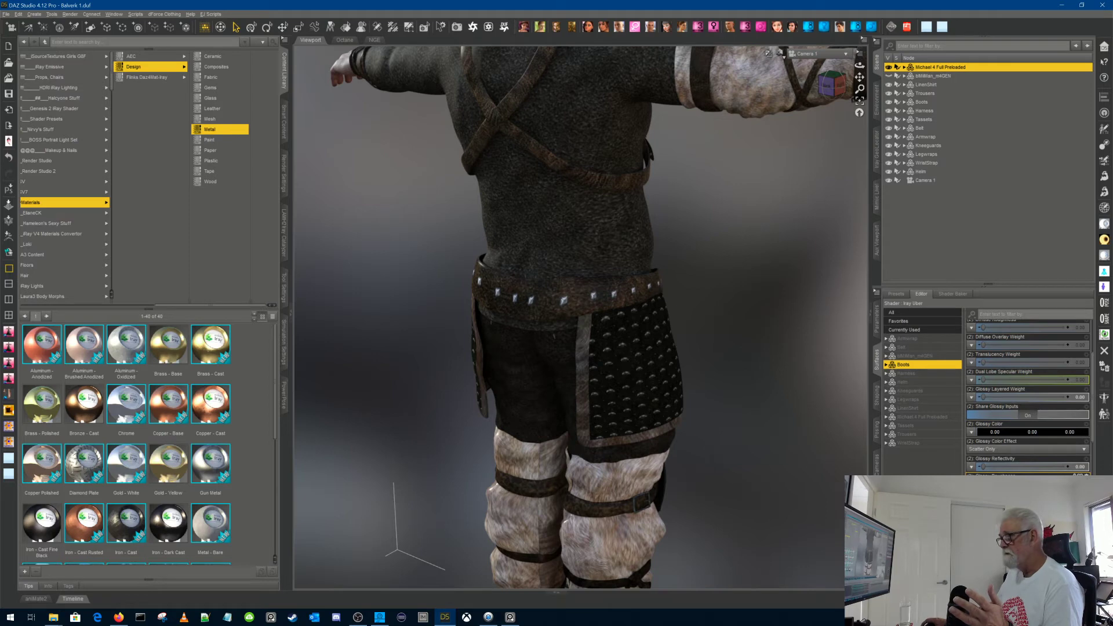
Step: Pick the Belt with the Surface Selection tool and check which parts its beltbuckle, beltclasp and belt surfaces cover
left_click(885, 348)
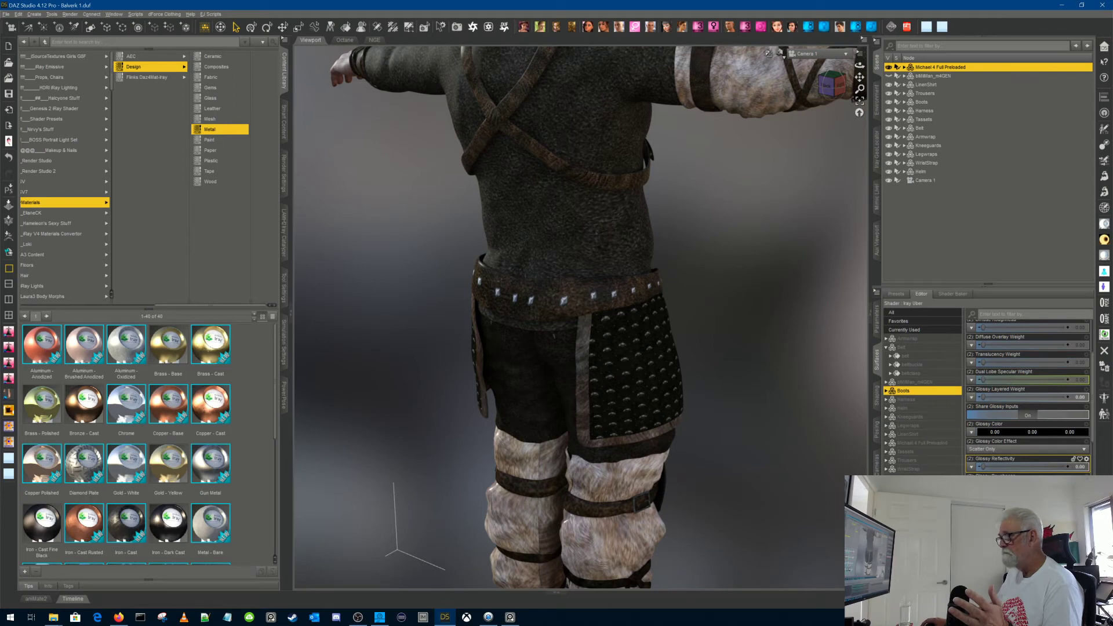
left_click(346, 26)
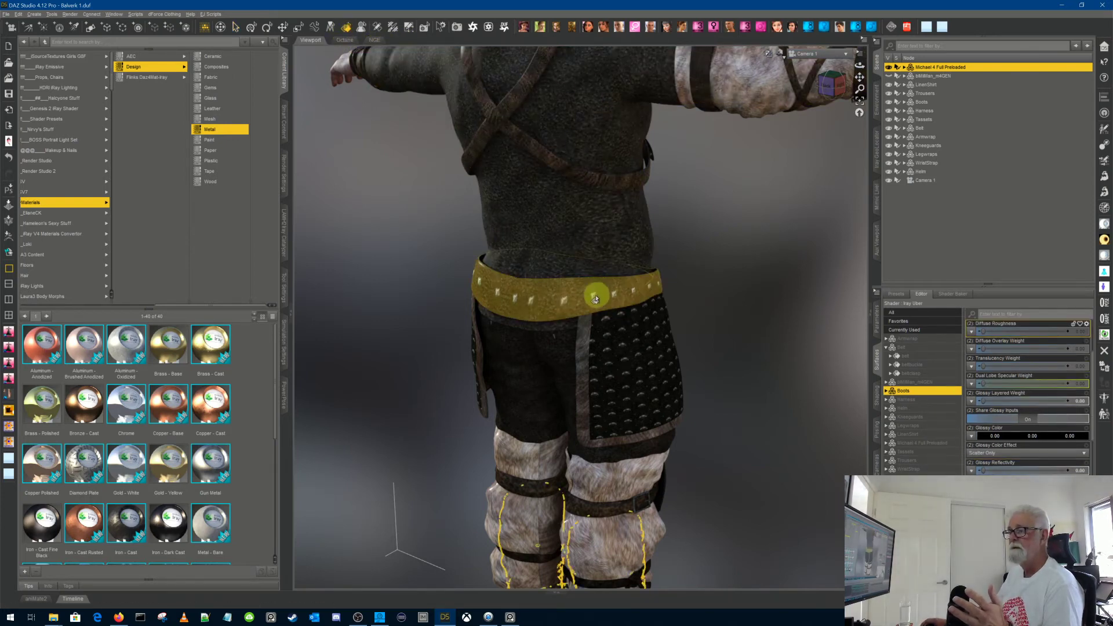
left_click(591, 300)
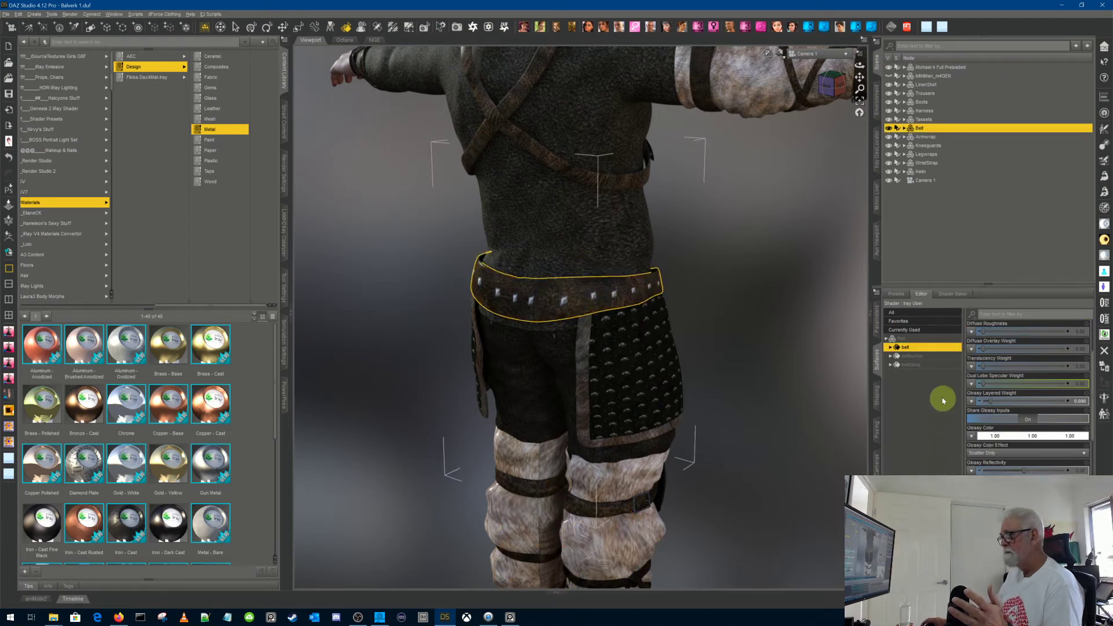
left_click(928, 357)
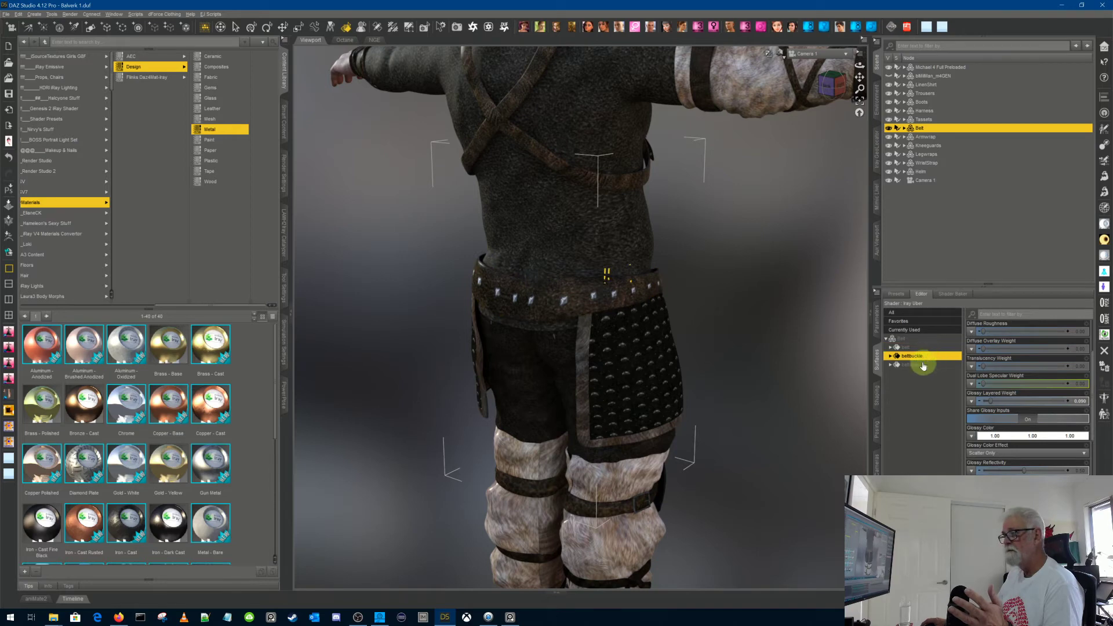
left_click(921, 365)
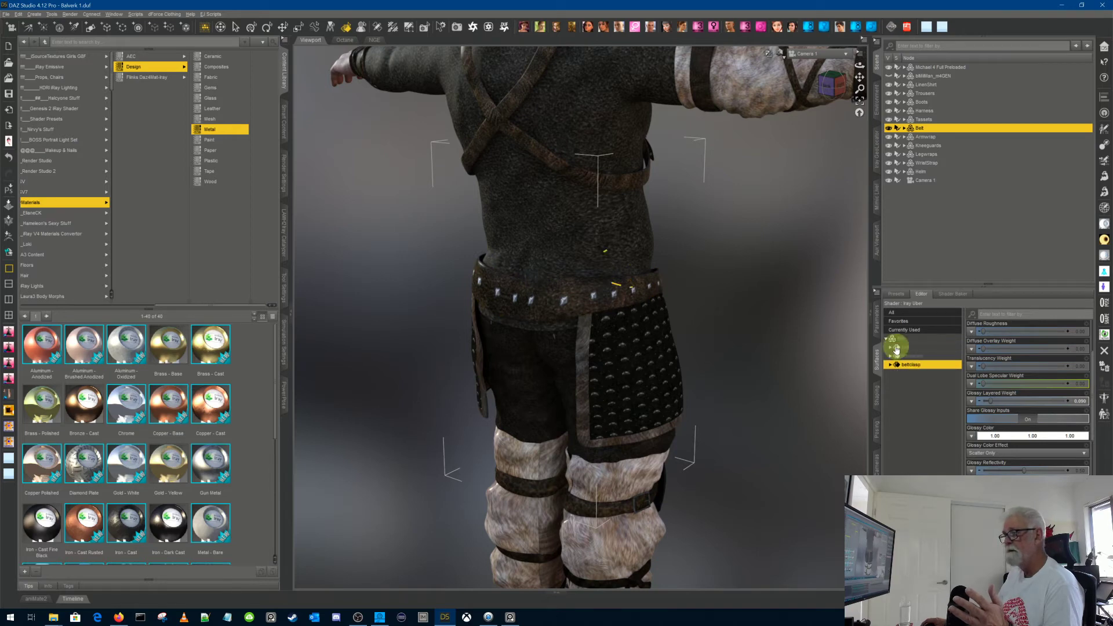
left_click(910, 348)
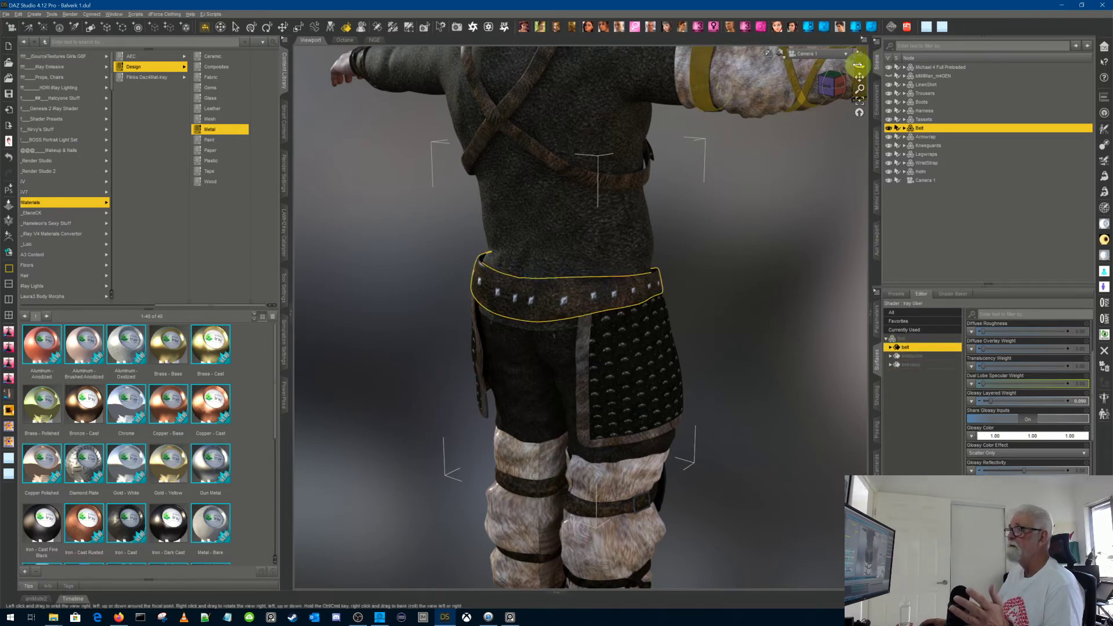
Step: Apply the Bronze - Cast shader to the Belt's beltclasp surface
left_click_drag(859, 65, 840, 66)
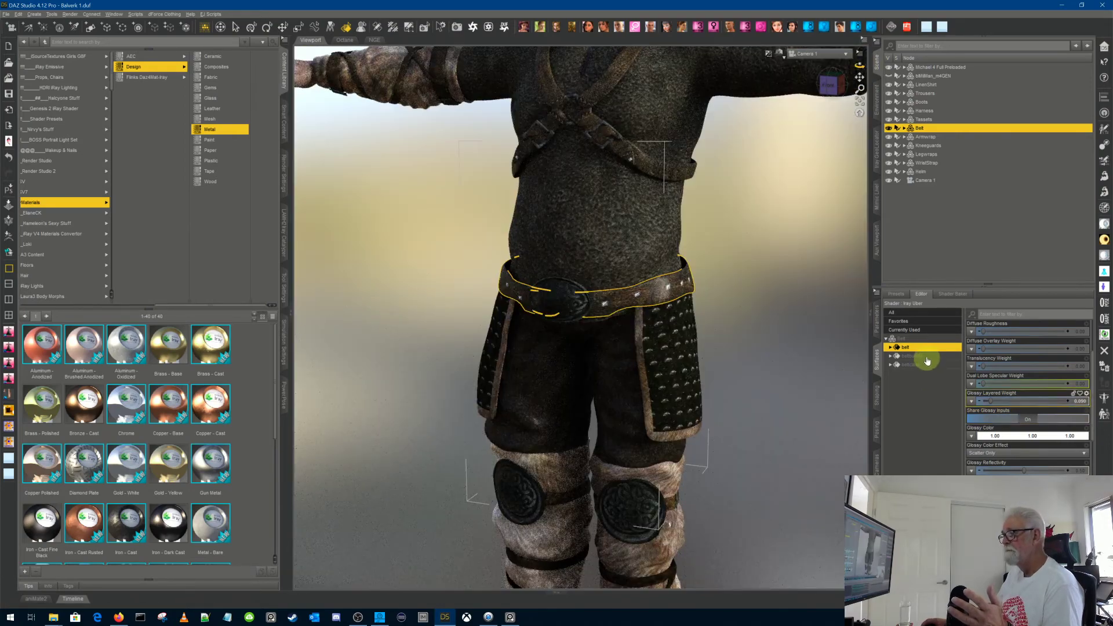
left_click(926, 356)
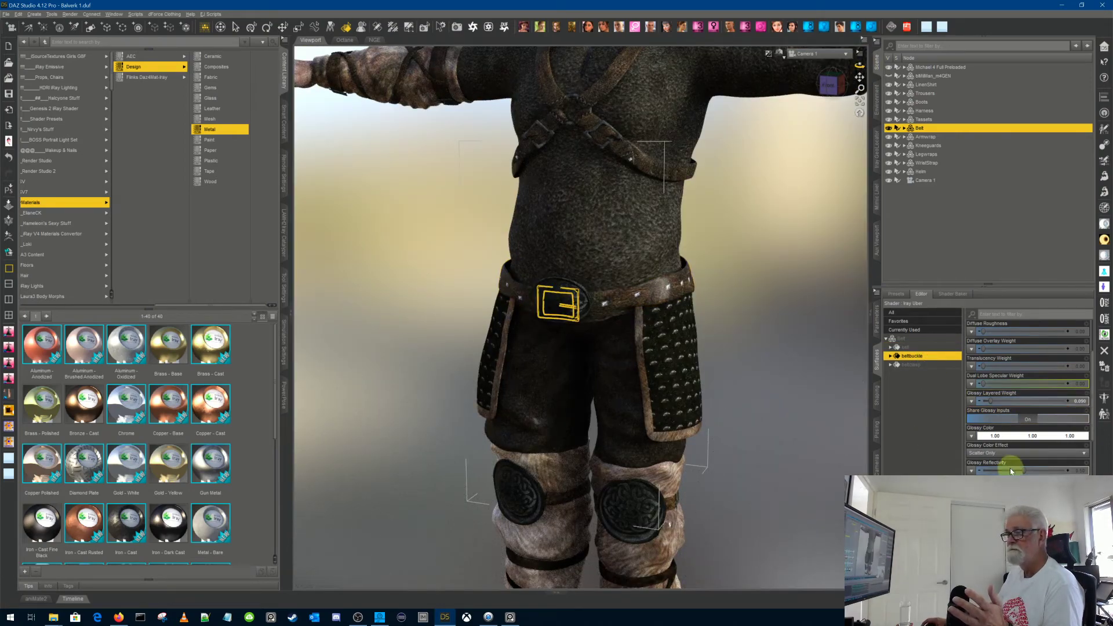
scroll(1009, 468, "up", 3)
left_click(918, 367)
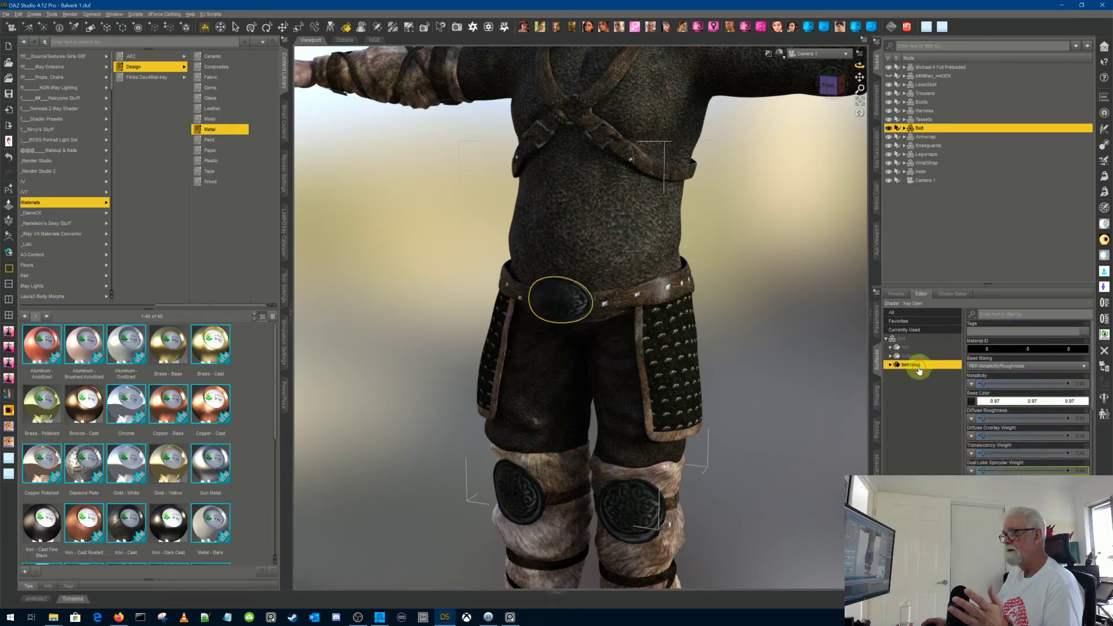
mouse_move(234, 430)
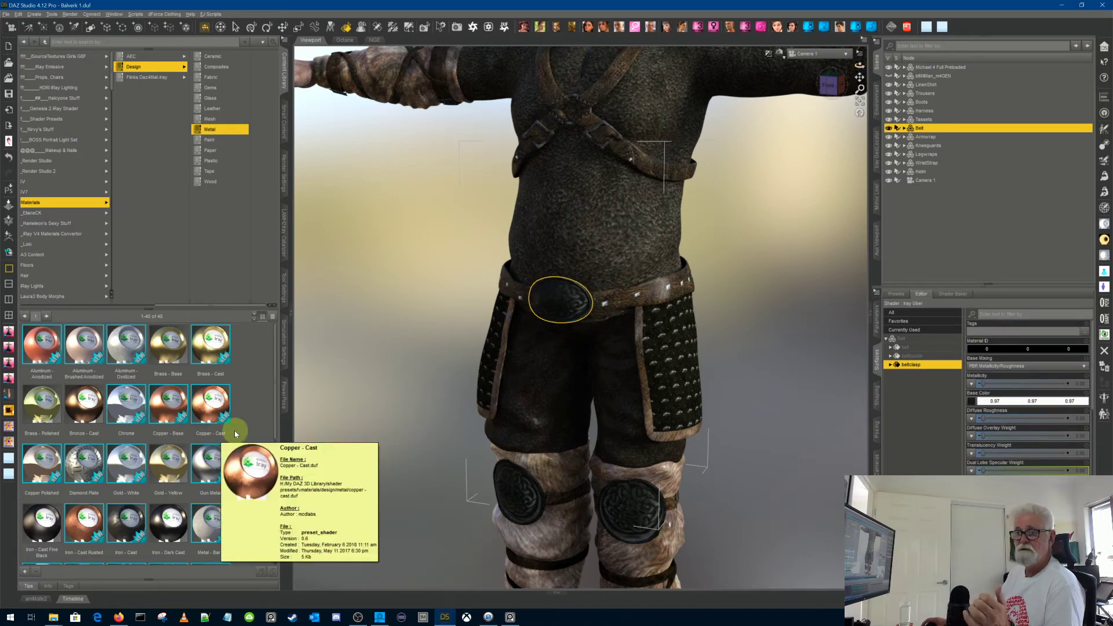
double_click(90, 413)
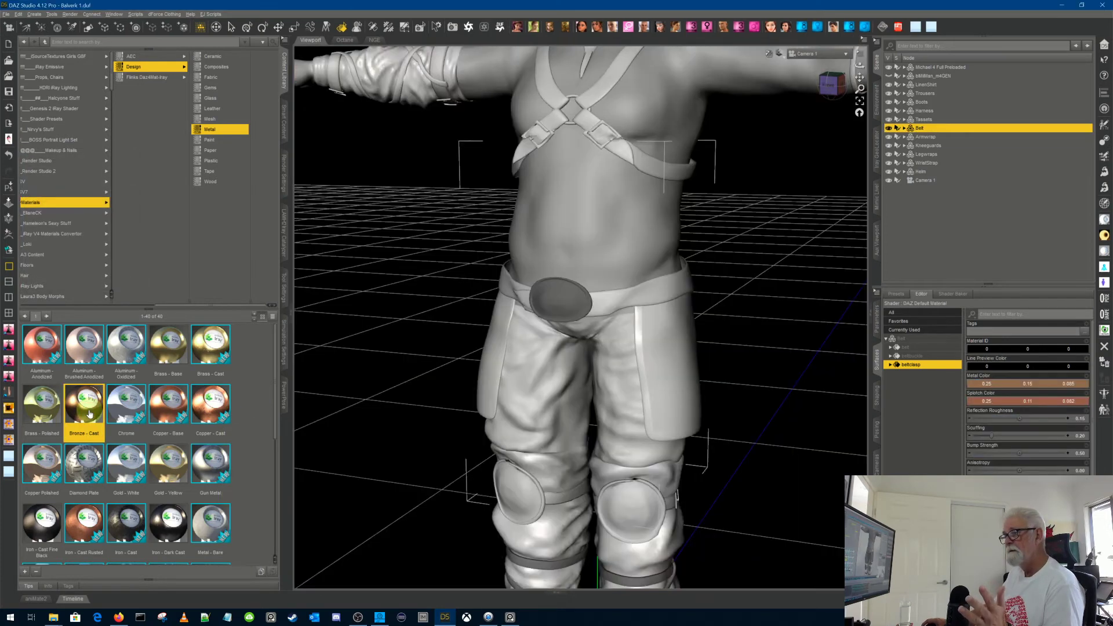
mouse_move(89, 413)
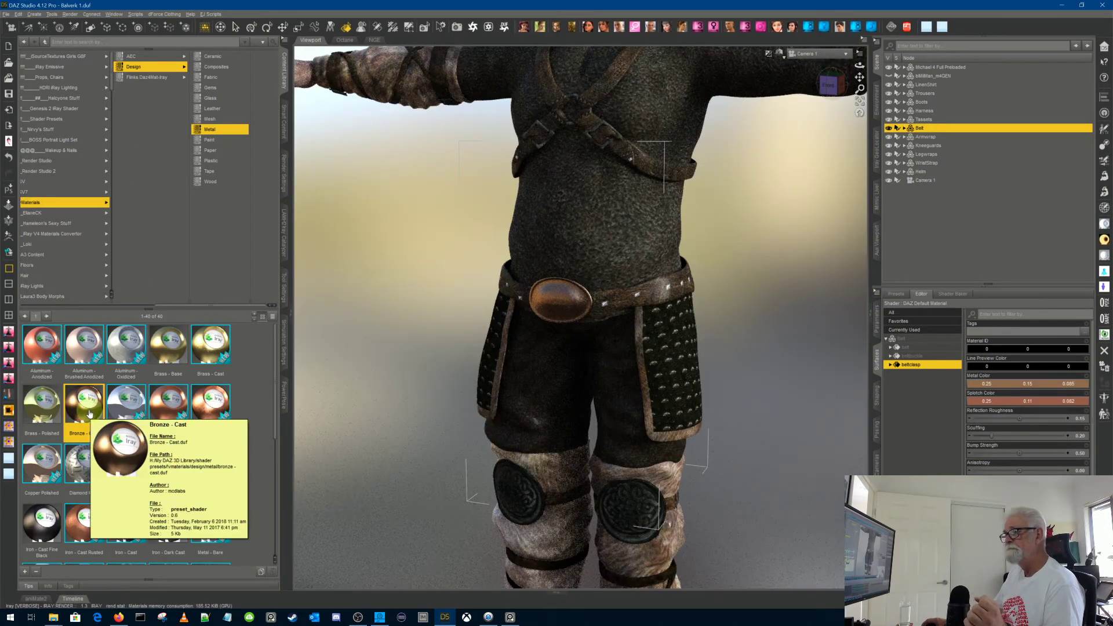
Step: Apply the Bronze - Cast shader to the Belt's beltbuckle surface
left_click(934, 427)
left_click(910, 355)
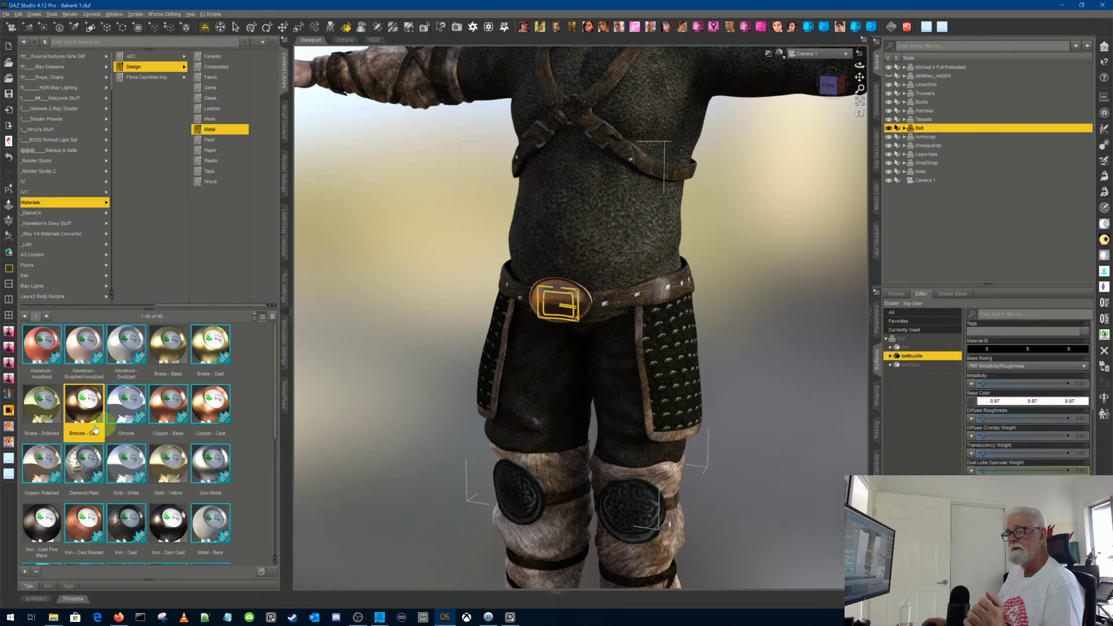
double_click(90, 407)
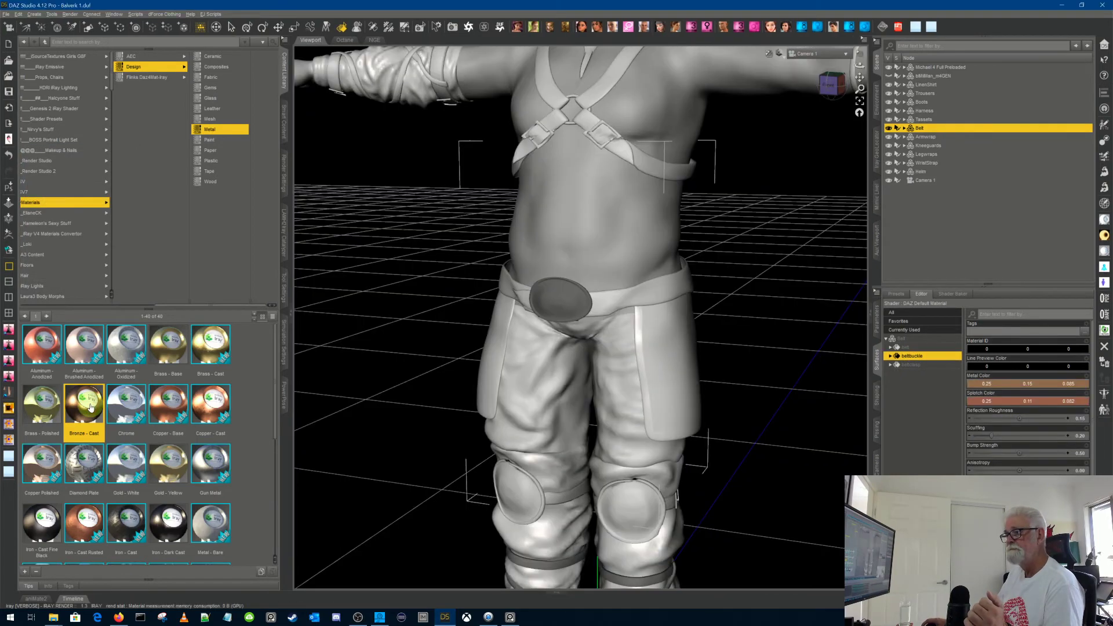
mouse_move(90, 406)
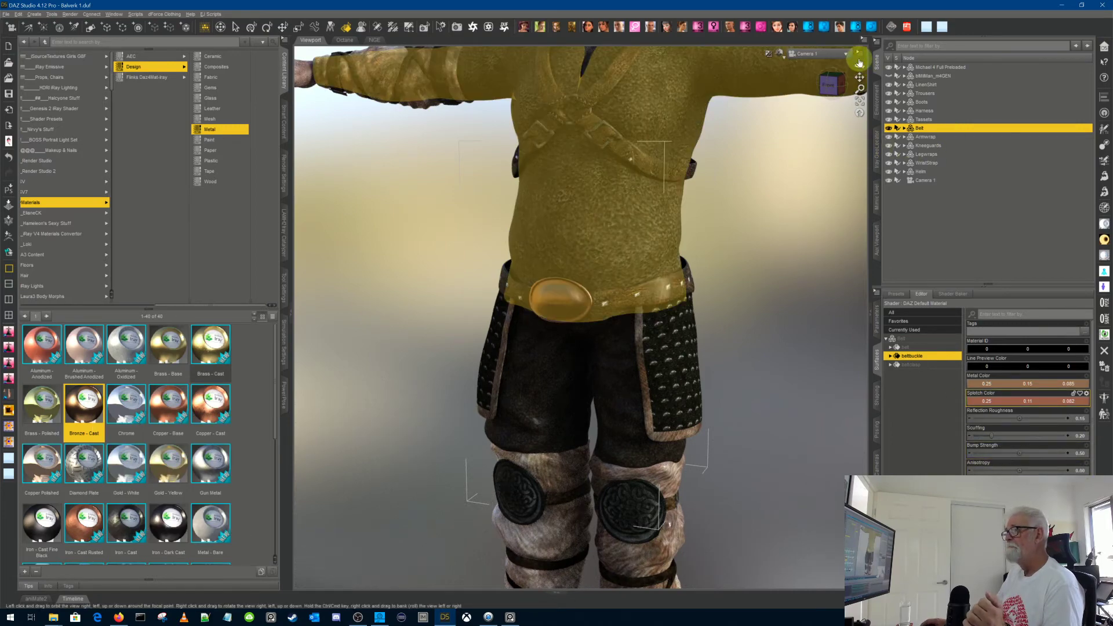
Step: Select the Harness's harnessmetal surface on the chest buckles and apply the Bronze - Cast shader to it
left_click_drag(860, 64, 859, 64)
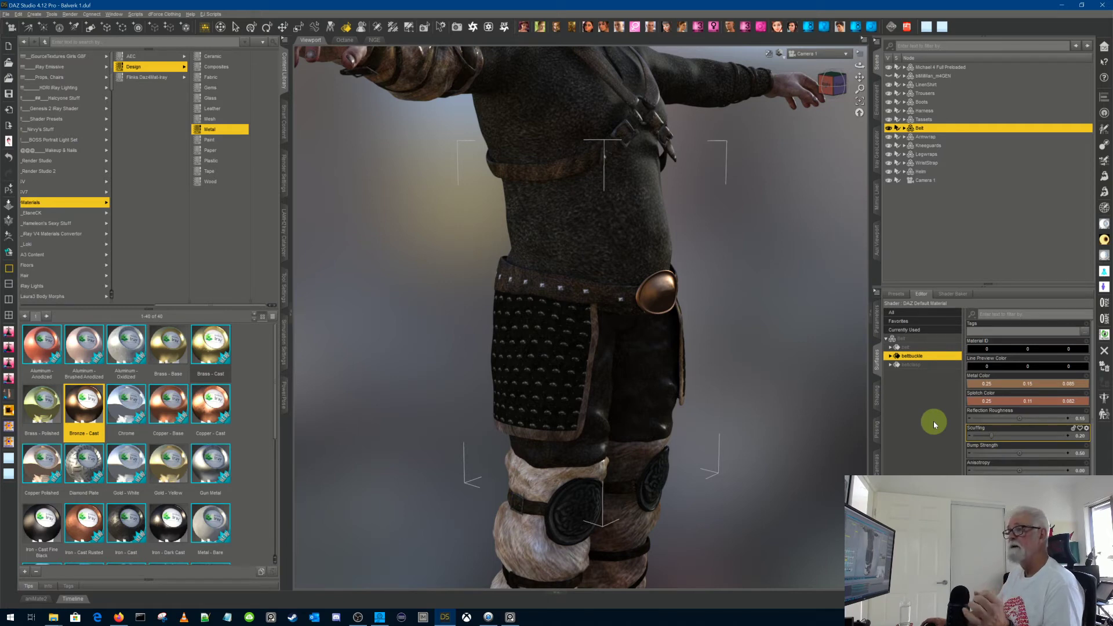
left_click(632, 129)
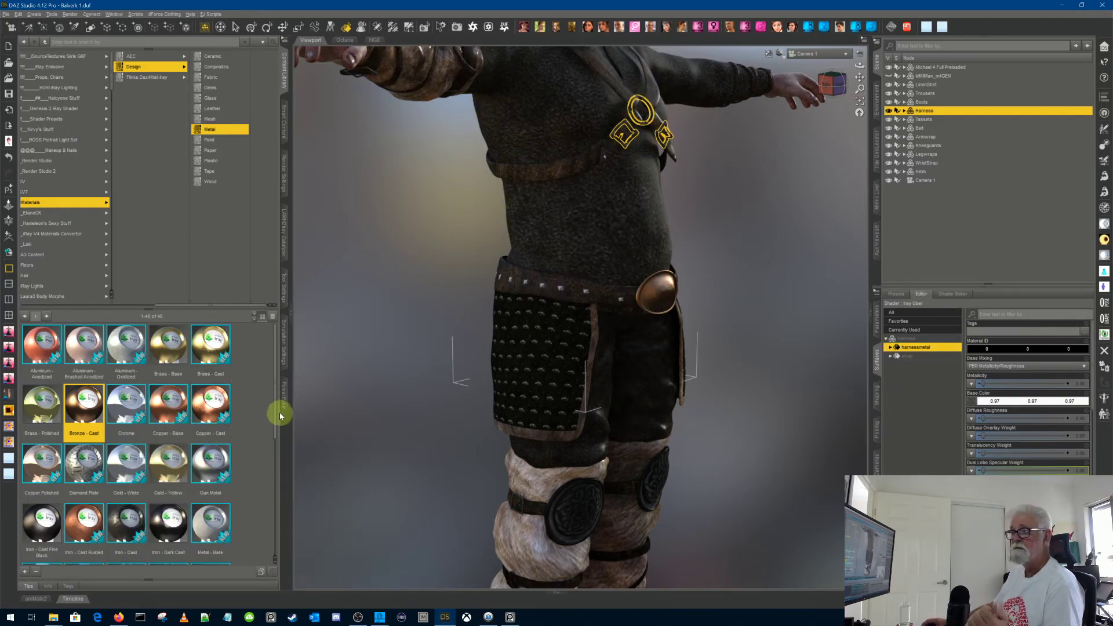
double_click(83, 418)
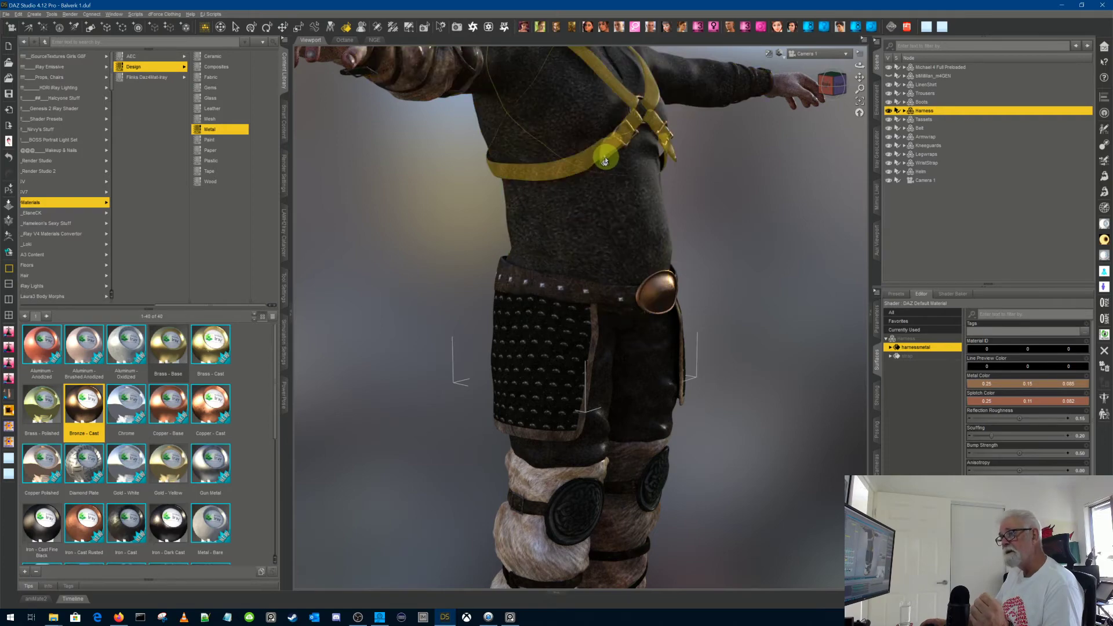
scroll(742, 290, "down", 6)
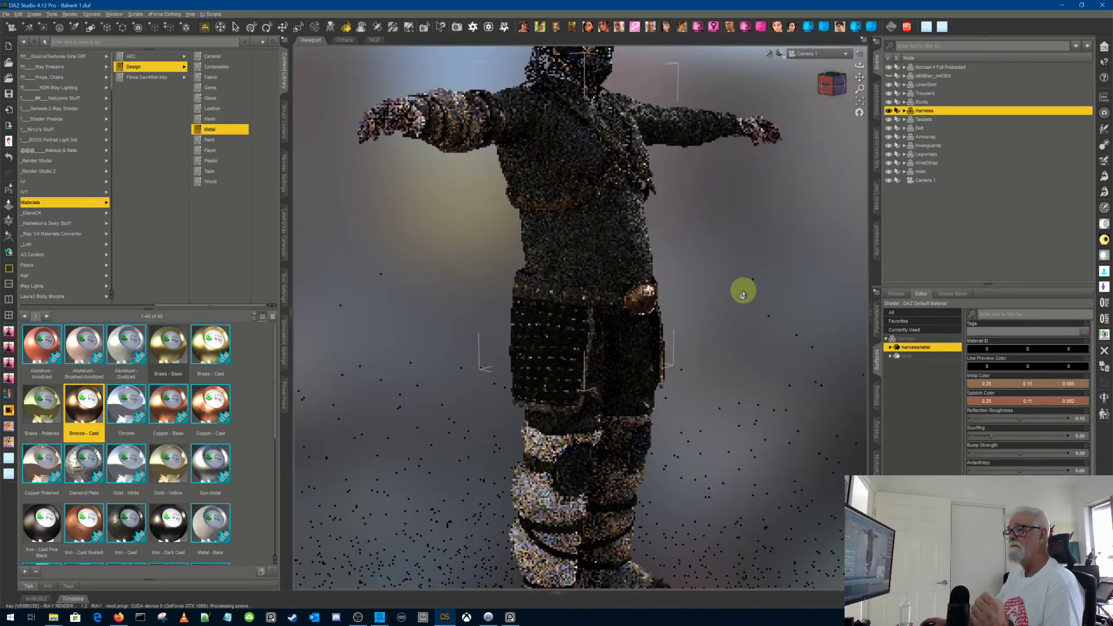
scroll(742, 290, "down", 3)
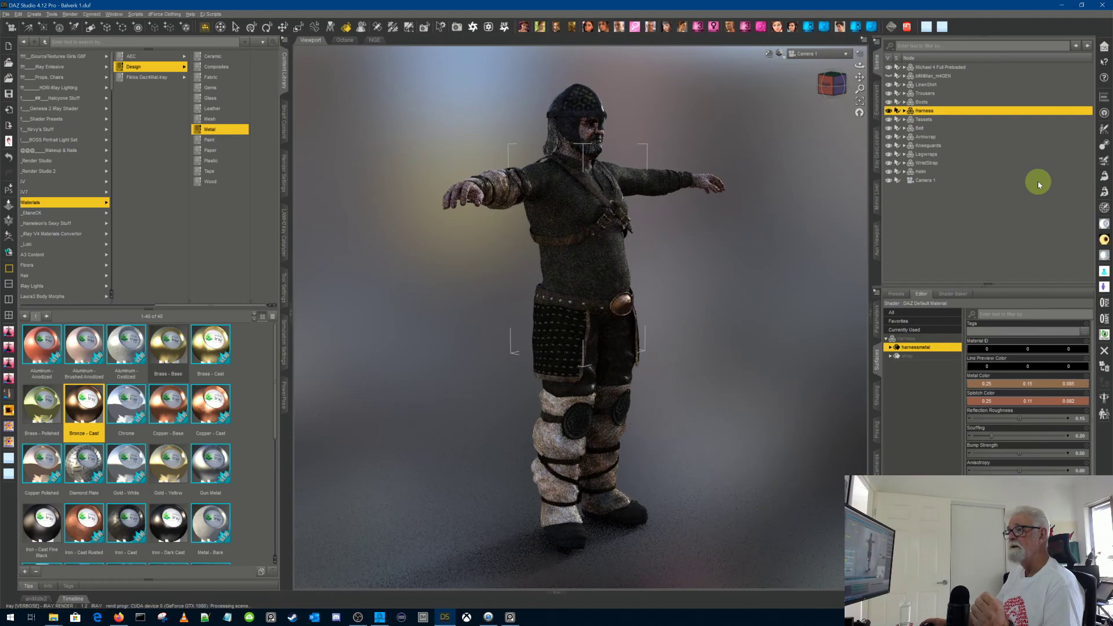
Step: Select the Helm's chainmail surface on the neck guard and apply the Iron - Cast shader to it
left_click_drag(860, 65, 855, 64)
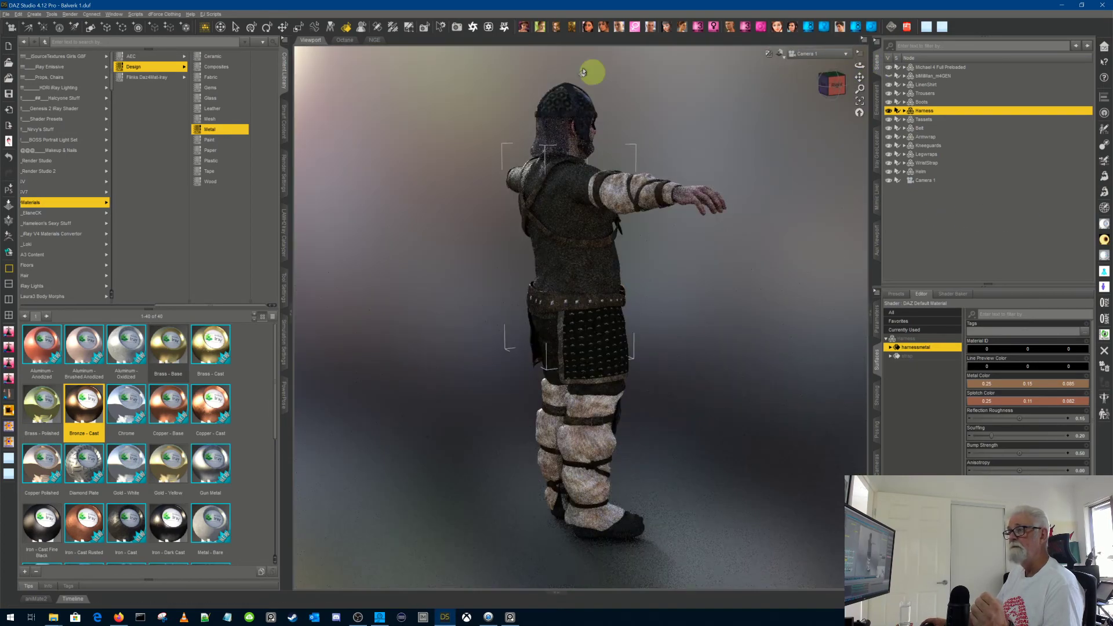
left_click(545, 127)
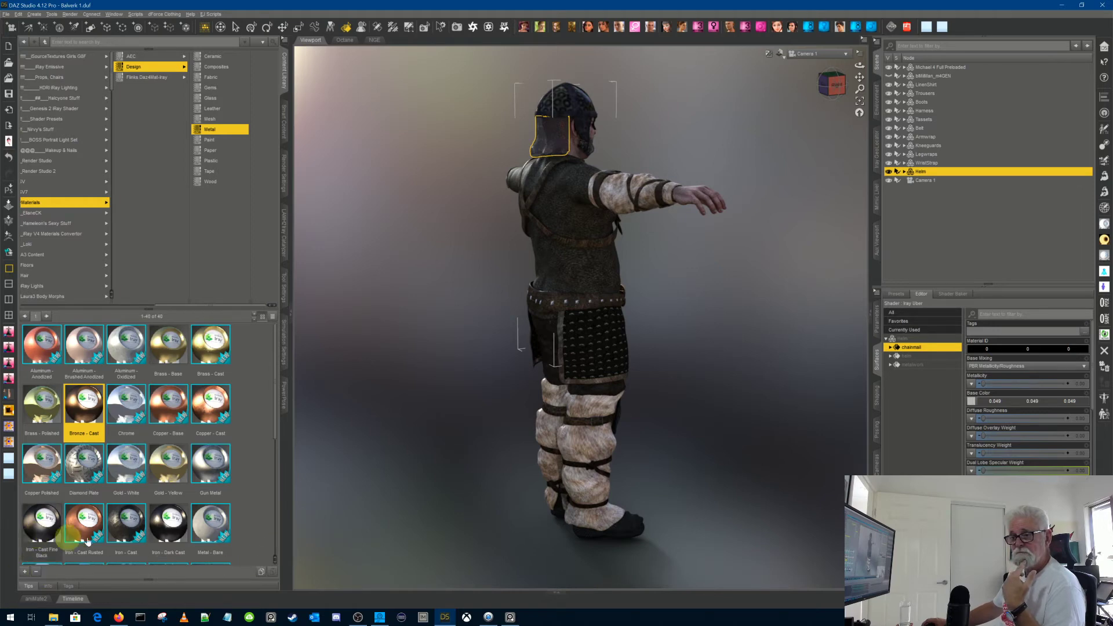
left_click_drag(277, 412, 267, 439)
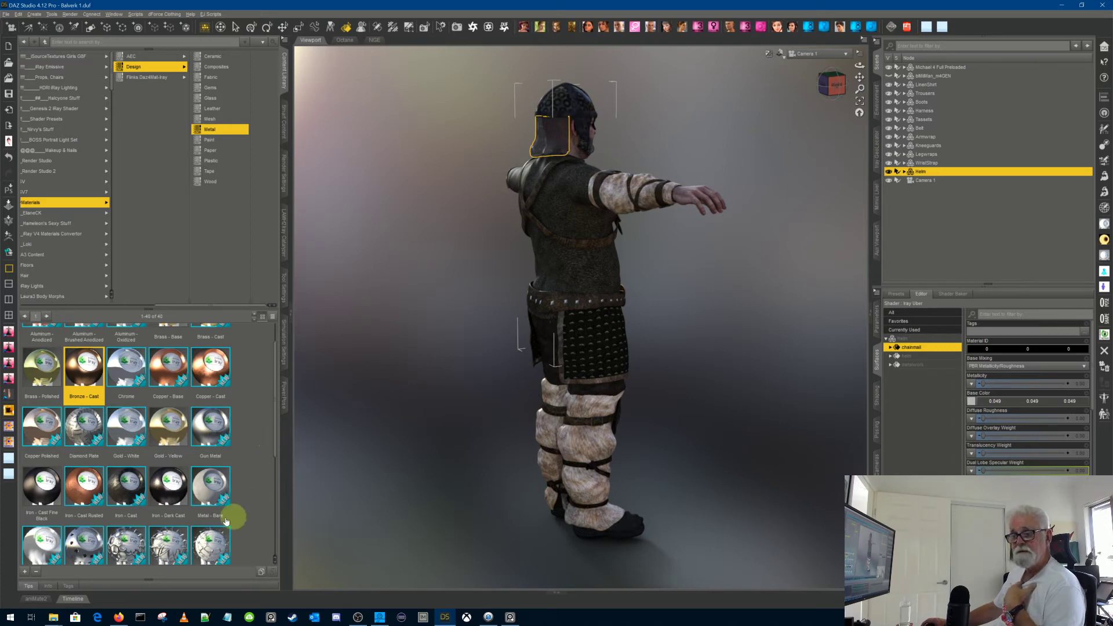
double_click(121, 492)
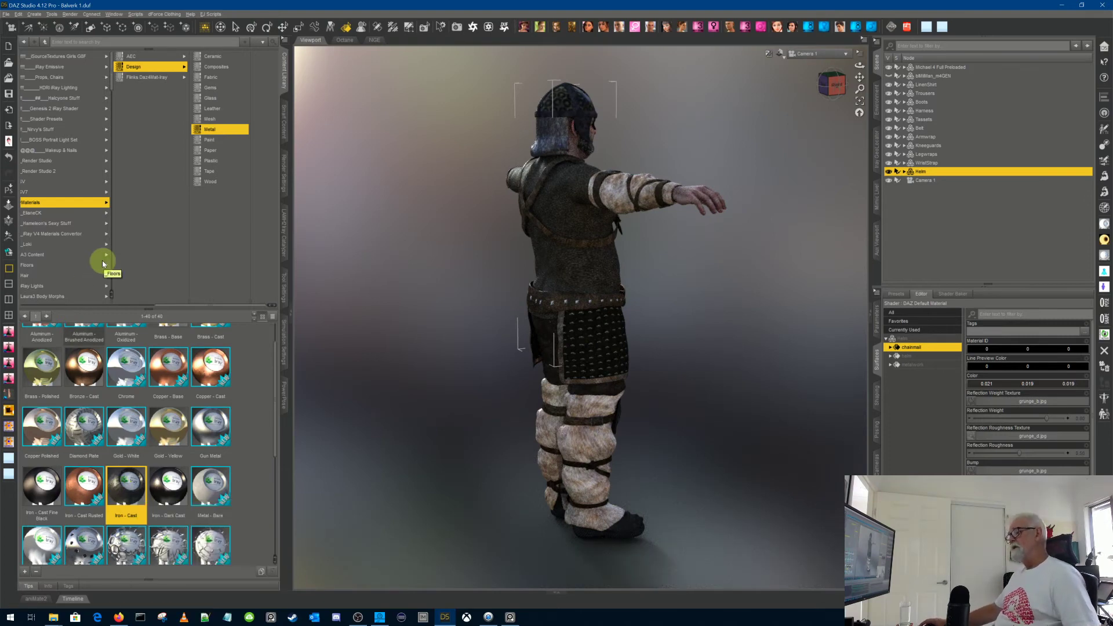
left_click(859, 65)
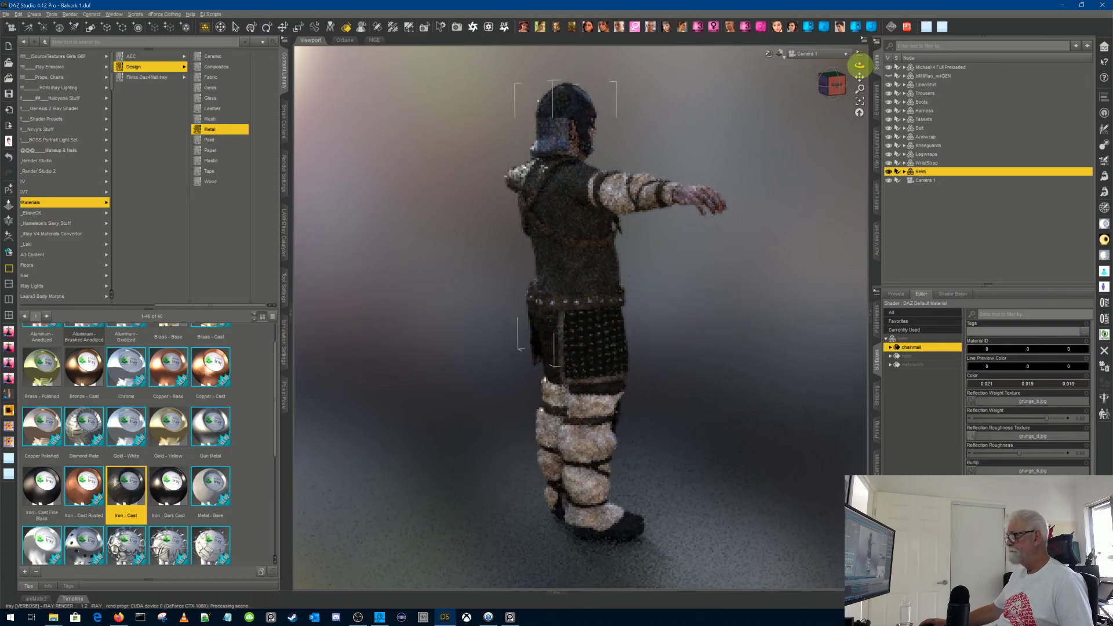
left_click_drag(859, 66, 818, 67)
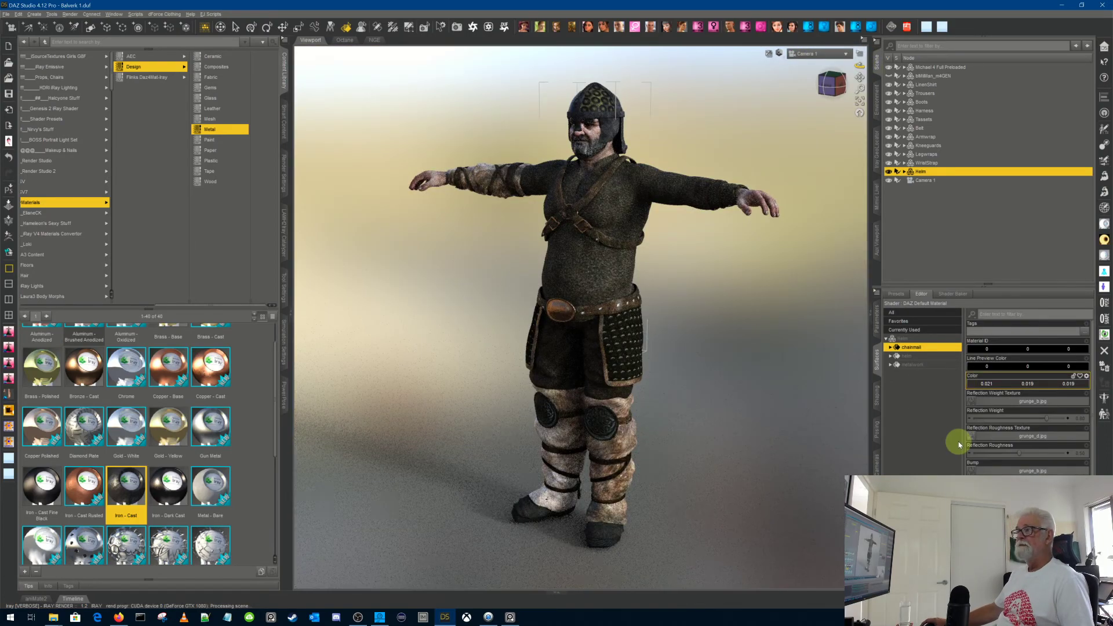
Step: Select Michael 4 Full Preloaded, switch the viewport to Texture Shaded and save the scene
left_click(961, 67)
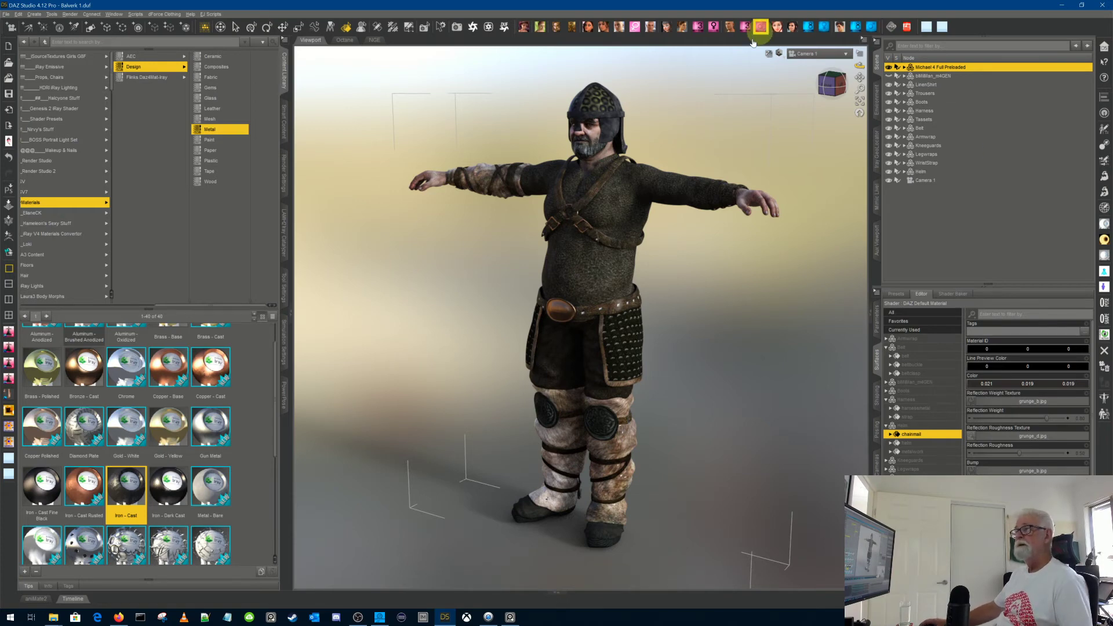
left_click(779, 53)
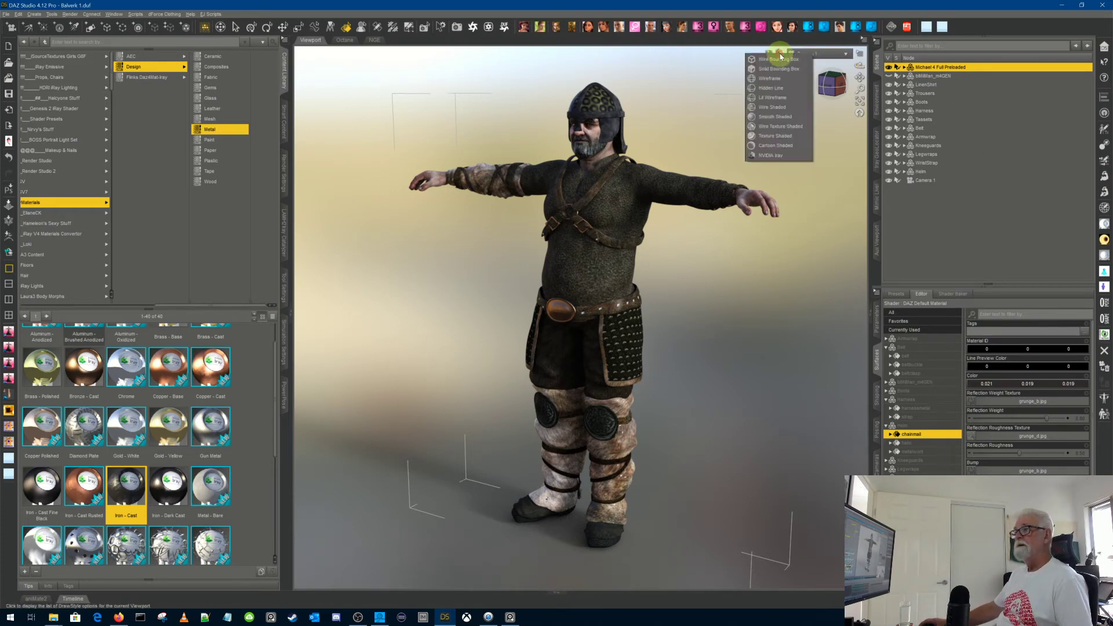
left_click(775, 136)
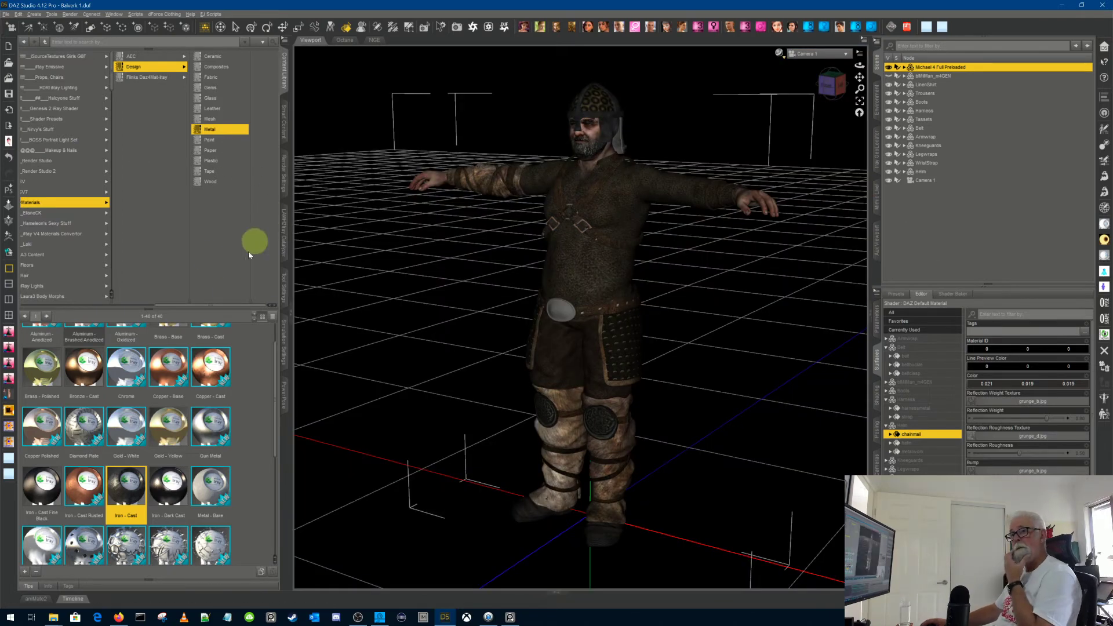
left_click(9, 95)
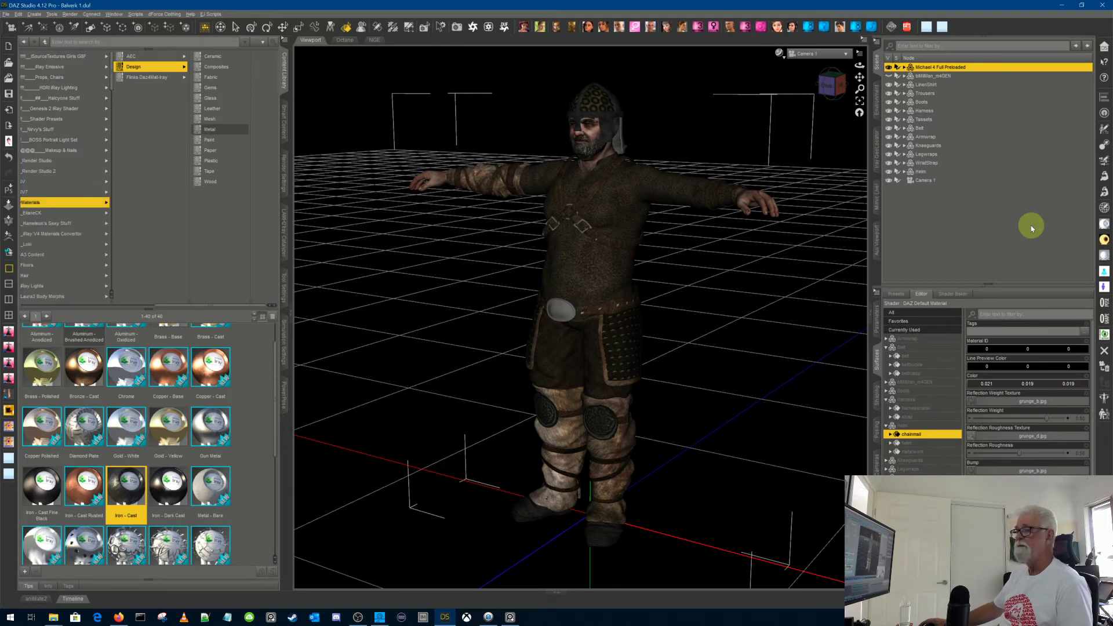
Step: Parent all the clothing items from LinenShirt through Helm to Michael 4 Full Preloaded, then collapse the figure's hierarchy and clear the selection
left_click(924, 85)
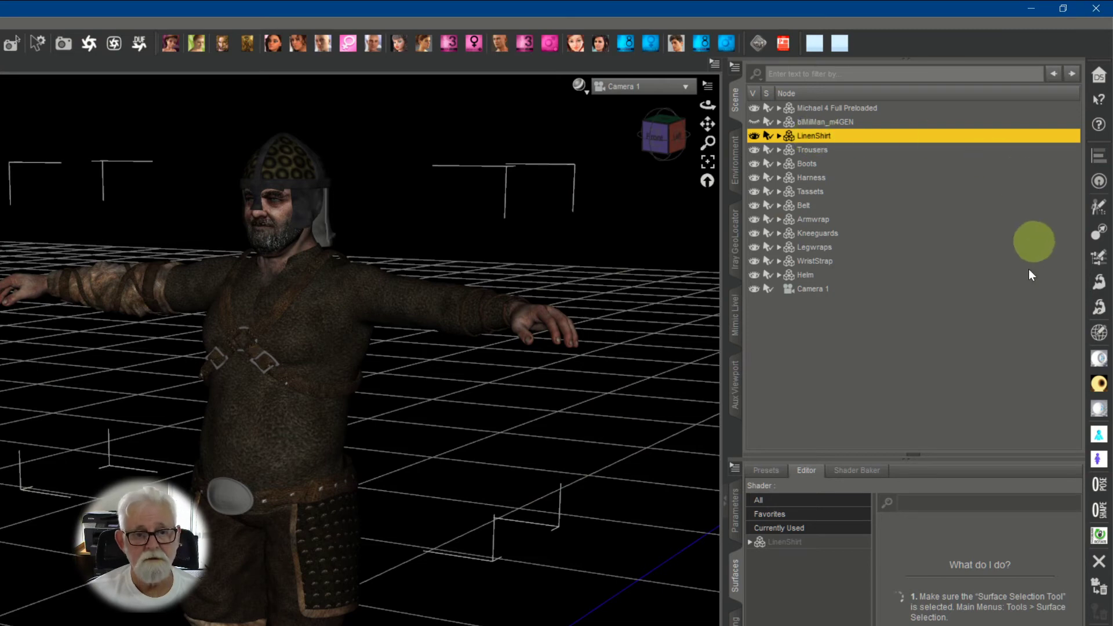
left_click(829, 275, "shift")
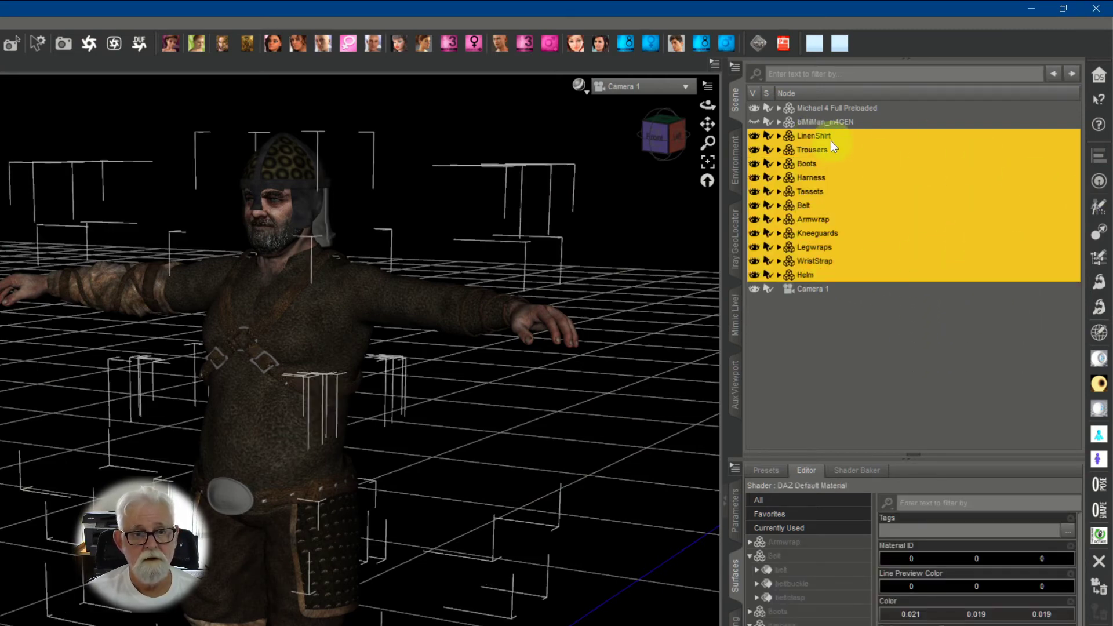
left_click_drag(818, 134, 885, 106)
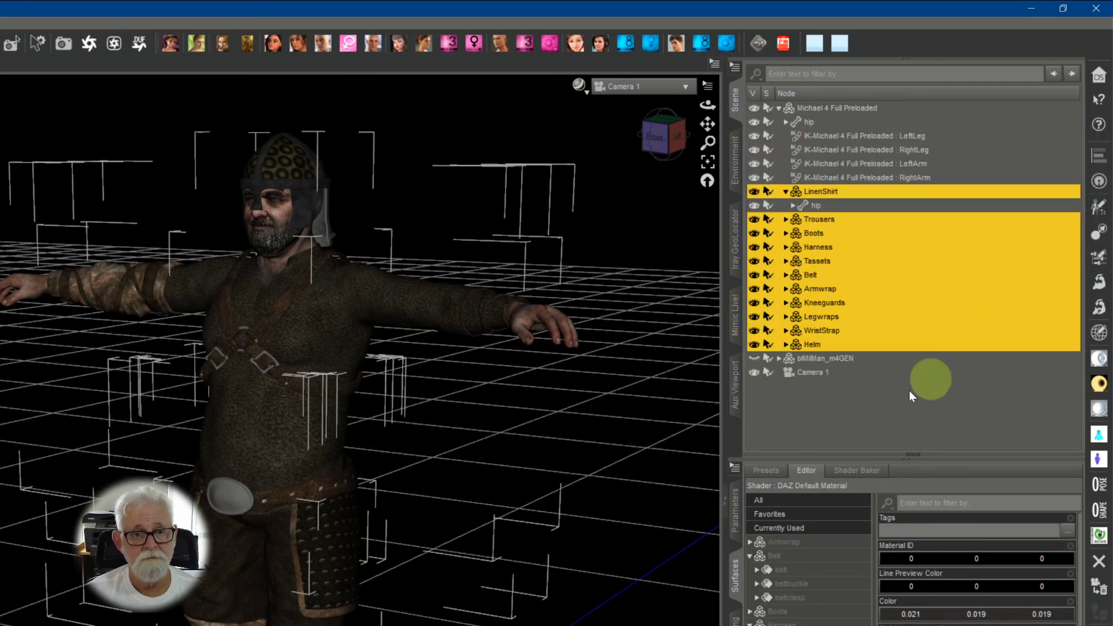
left_click(779, 107)
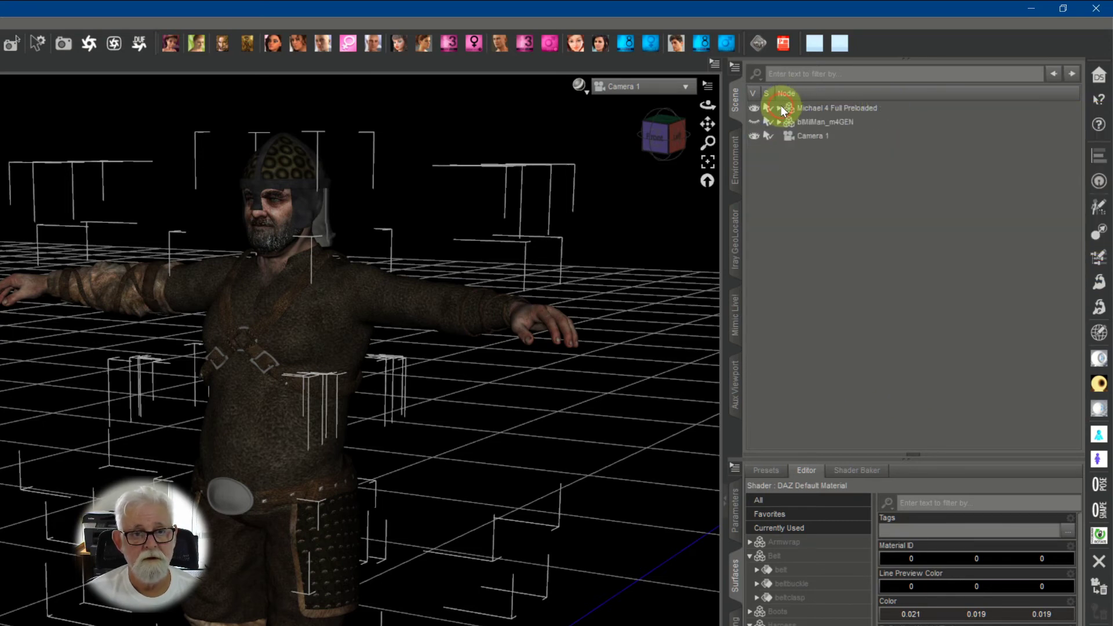
left_click(836, 276)
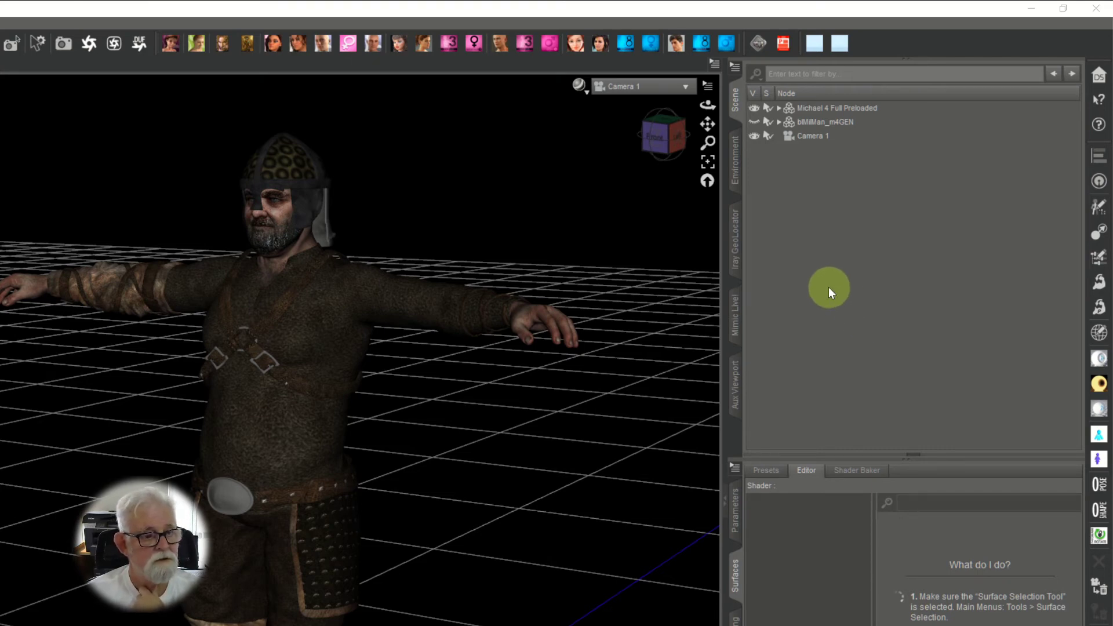
left_click(829, 287)
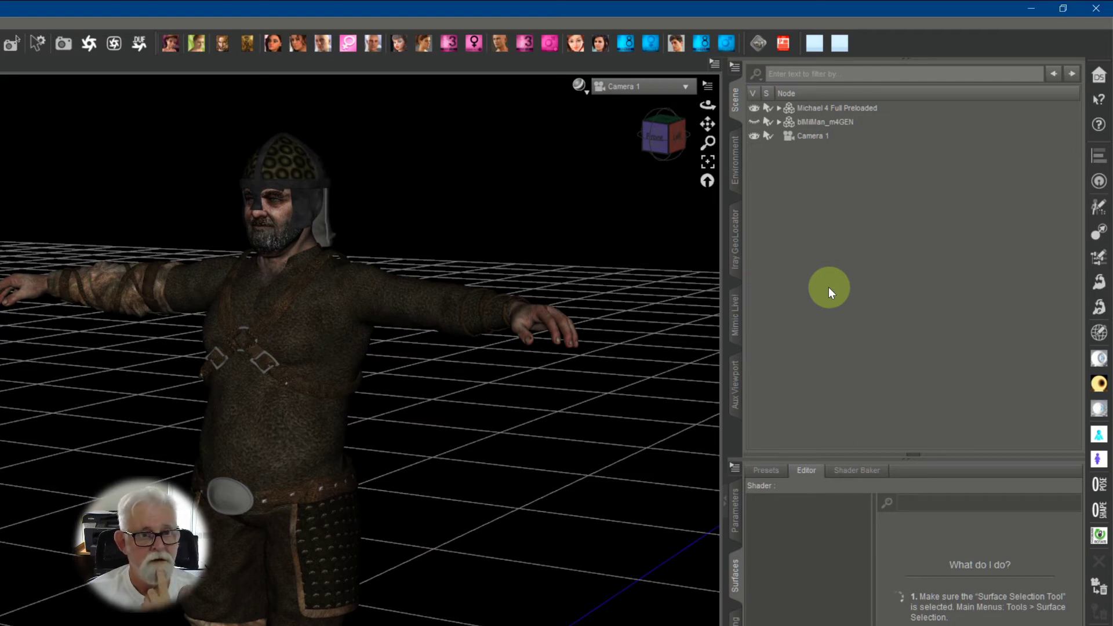
Step: Expand Michael 4 Full Preloaded in the scene hierarchy and select the Belt's beltbuckle surface
left_click(779, 107)
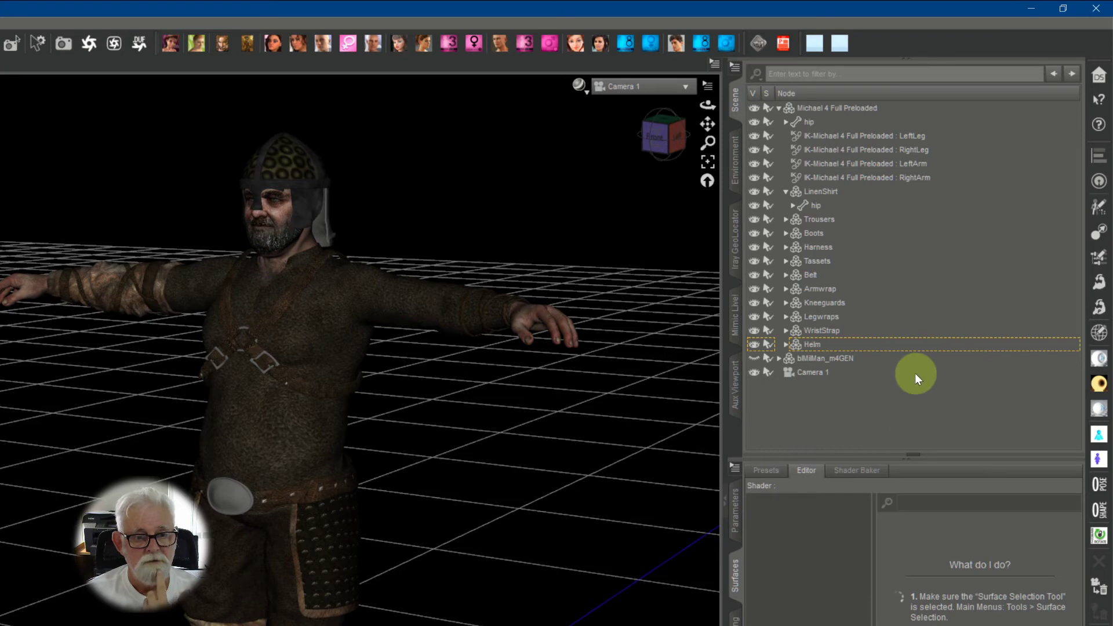
left_click(809, 274)
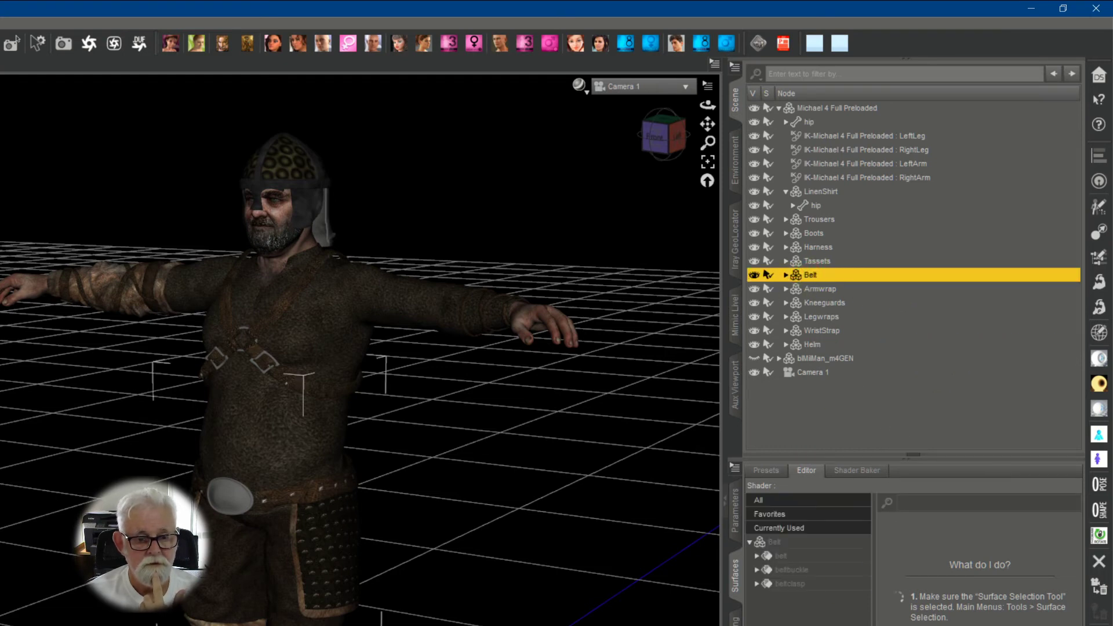
left_click(827, 571)
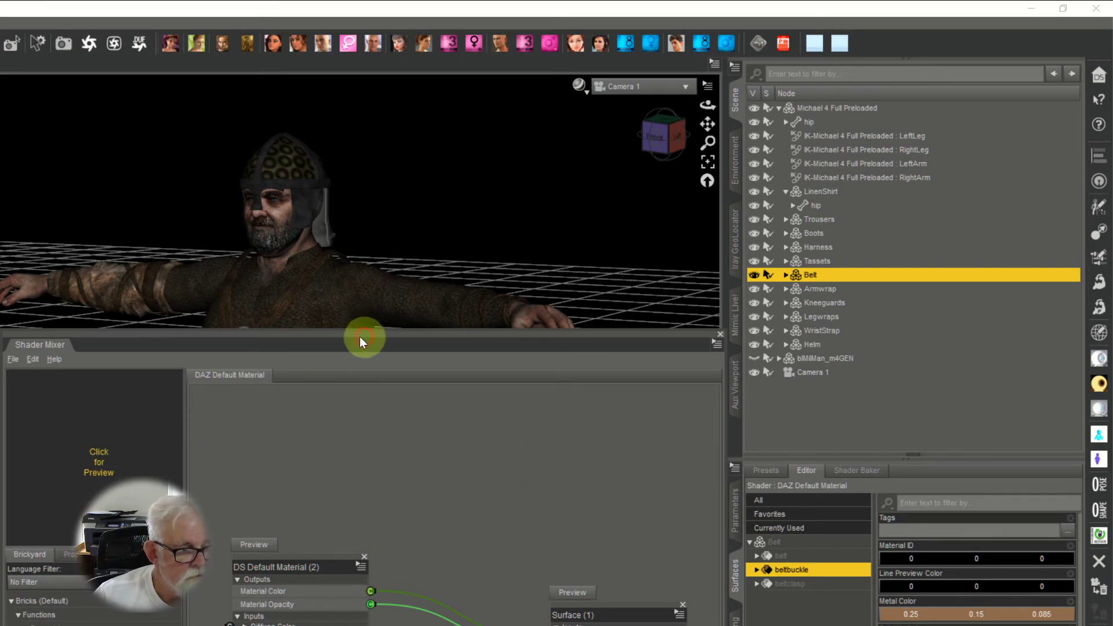
left_click_drag(365, 338, 203, 290)
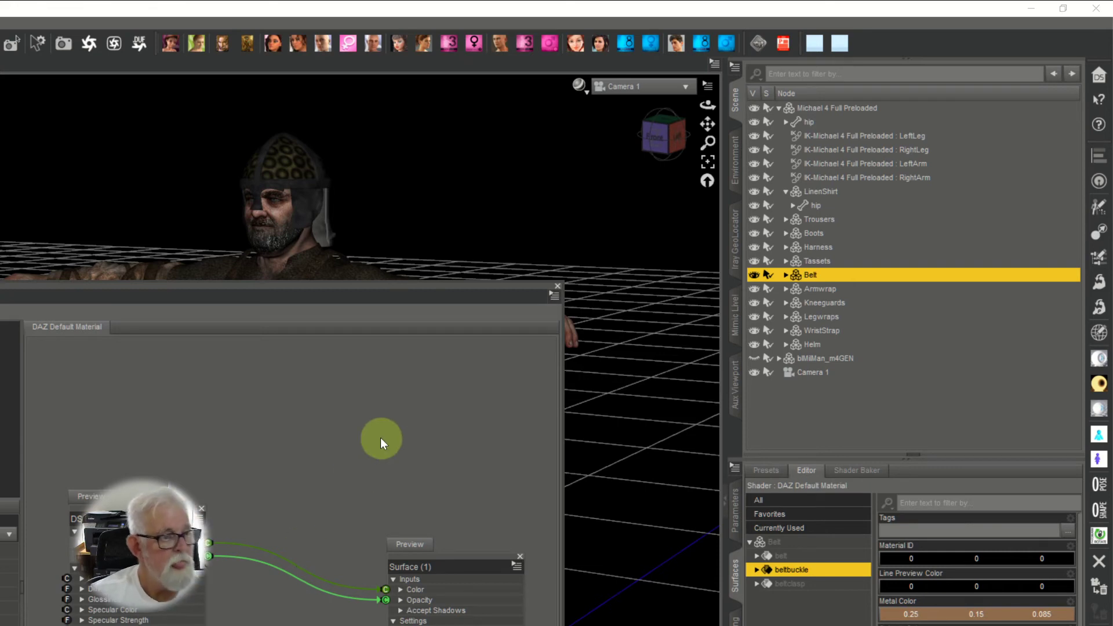
left_click(558, 286)
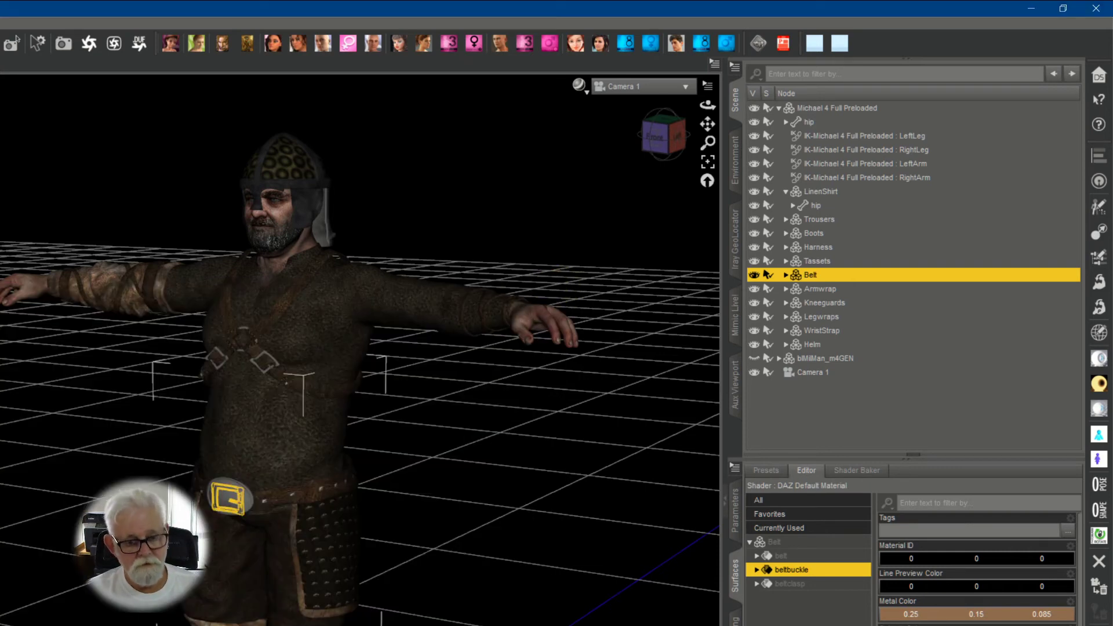
right_click(807, 569)
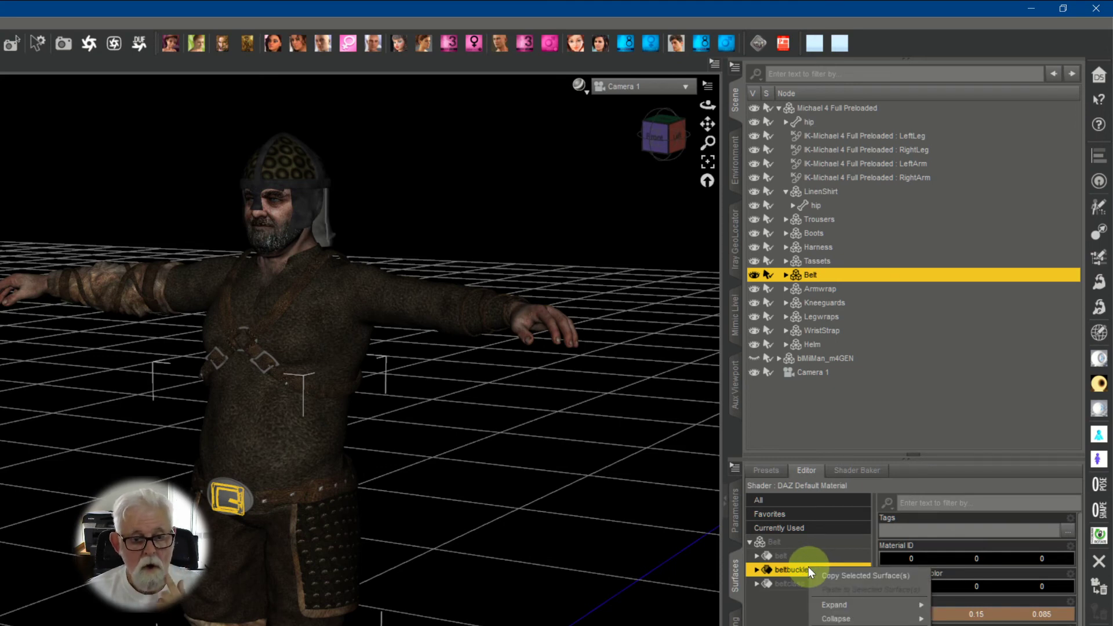
left_click(803, 624)
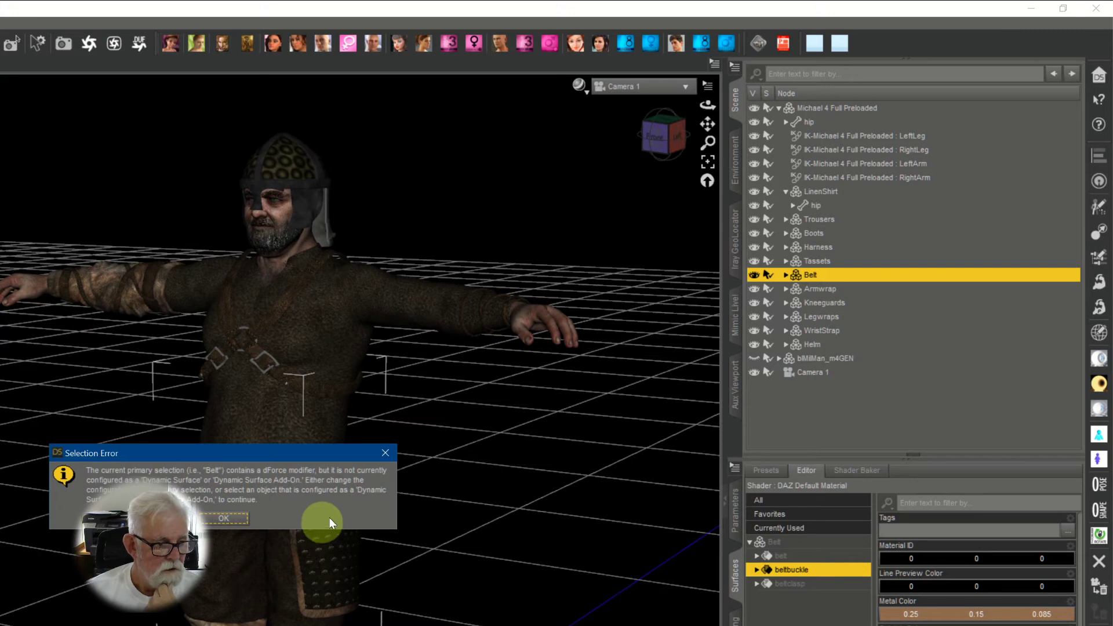
left_click(386, 455)
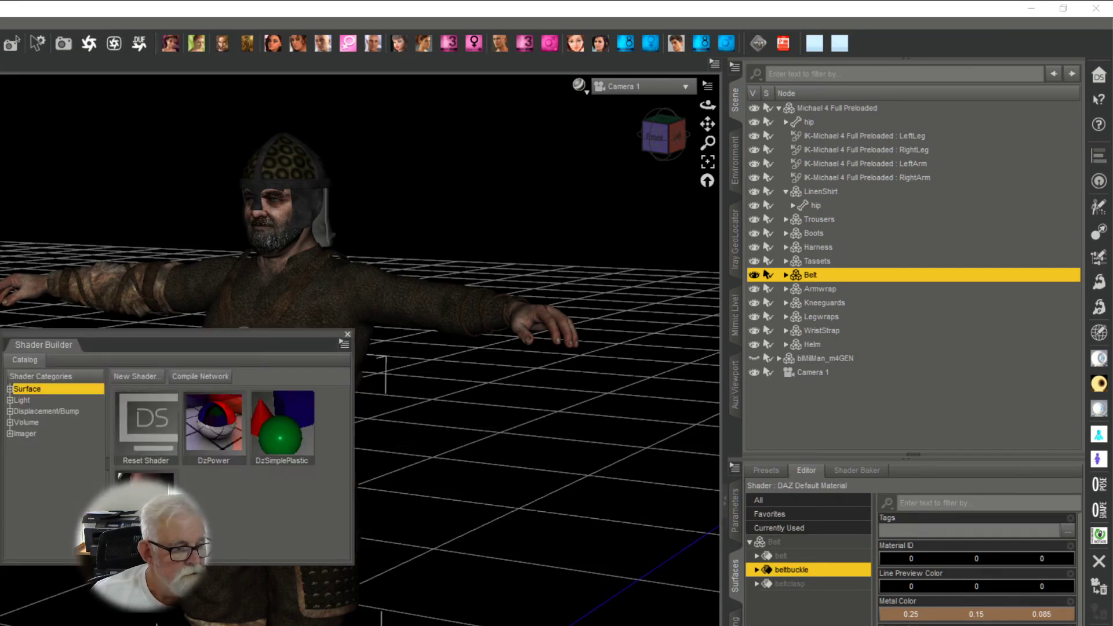
left_click(347, 335)
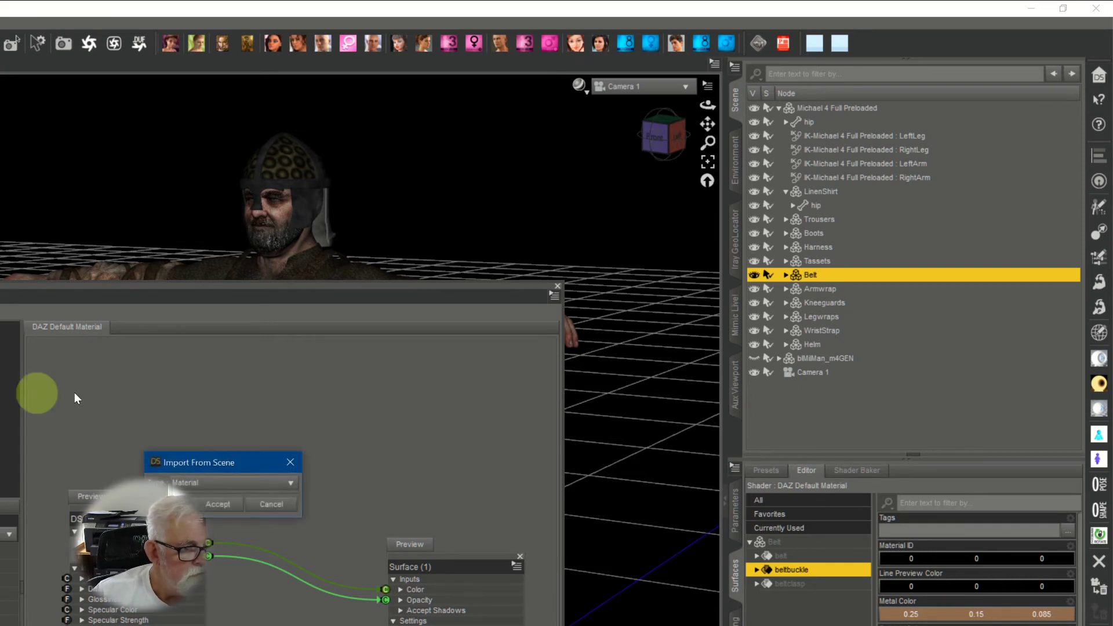
Step: Import the beltbuckle surface's shader from the scene into the Shader Mixer as a Material
left_click(261, 484)
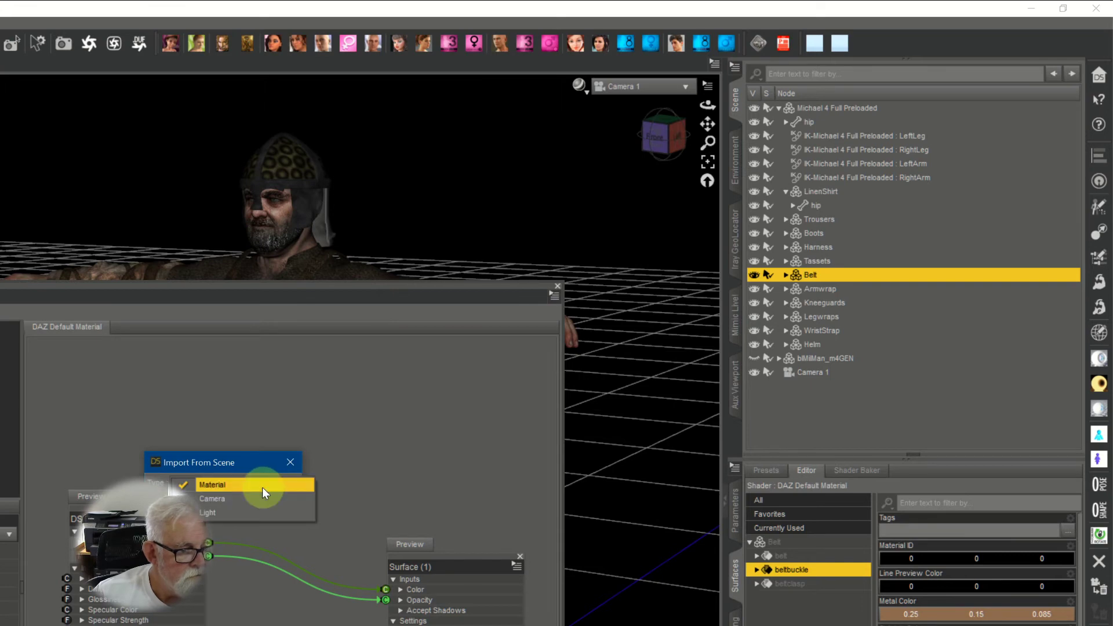
left_click(262, 488)
left_click(226, 506)
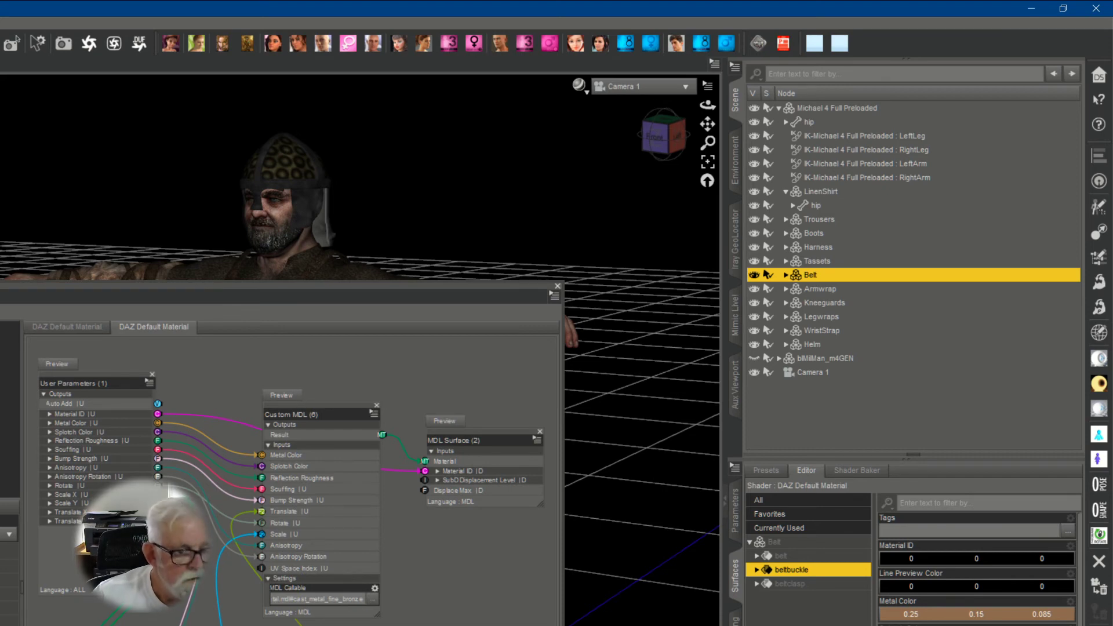
Step: Enlarge the Shader Mixer and spread out the MDL Surface and User Parameters bricks to examine the bronze shader's network, closing it without applying
left_click_drag(112, 279, 98, 160)
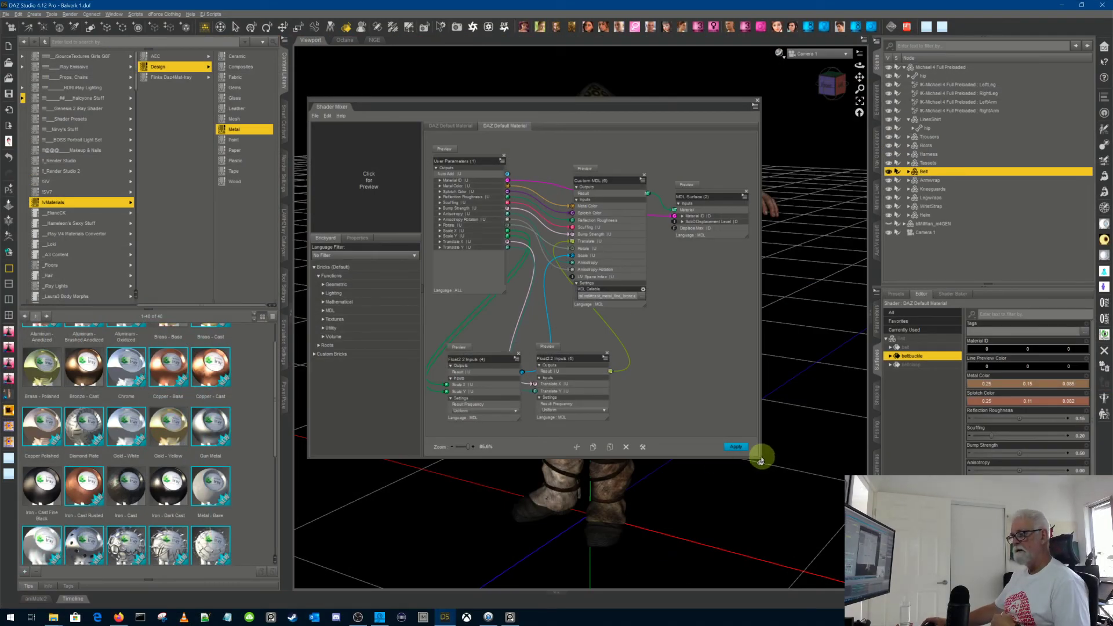
left_click_drag(762, 461, 841, 493)
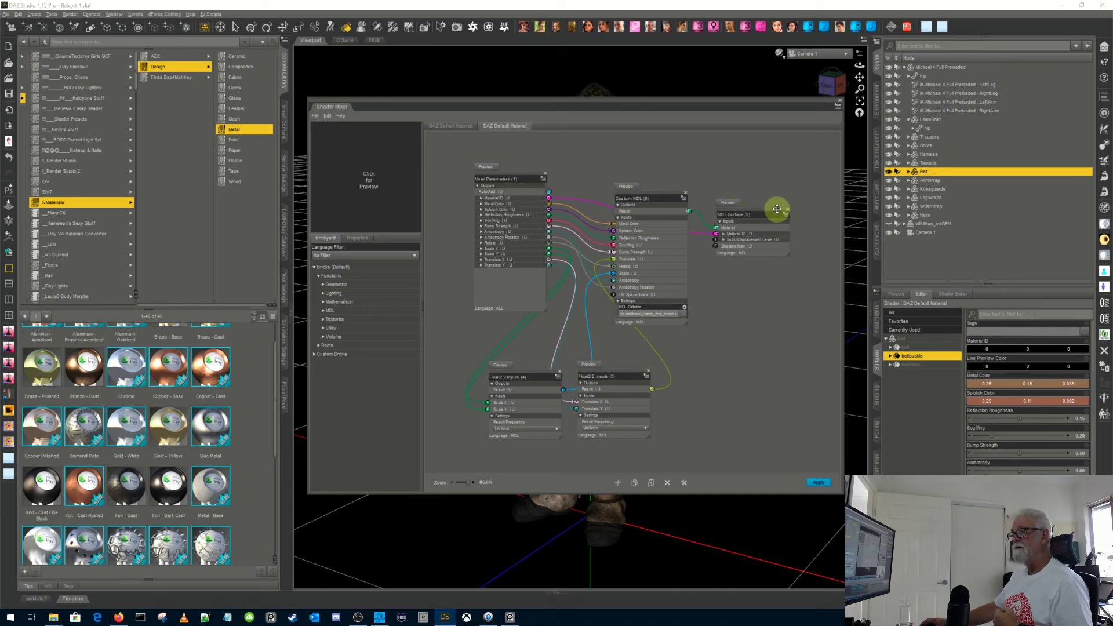
left_click_drag(777, 211, 800, 159)
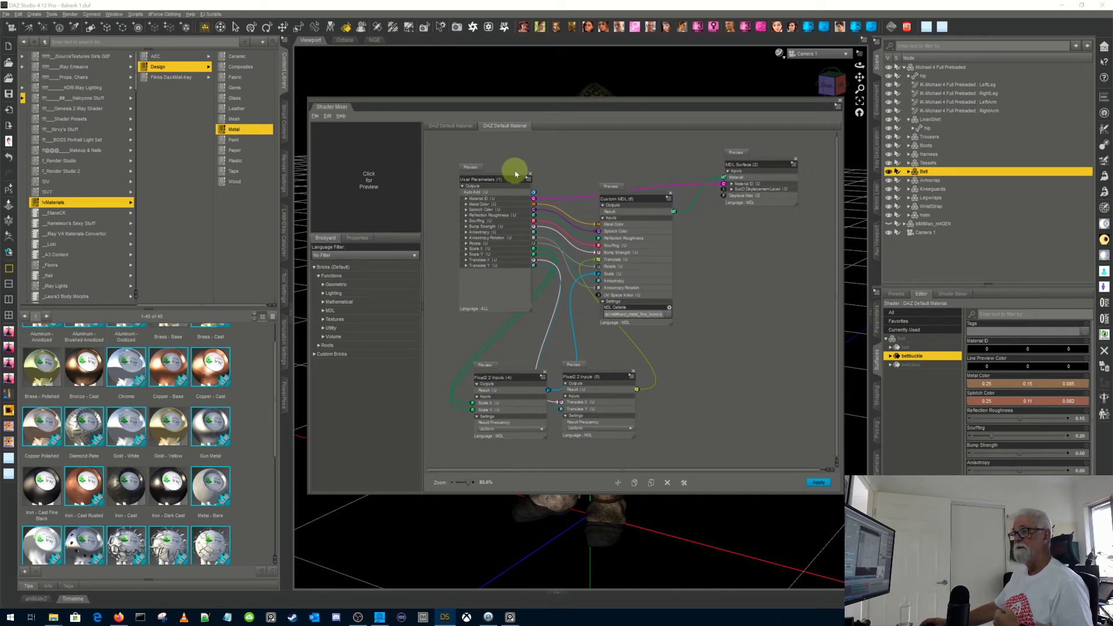
left_click_drag(515, 174, 505, 143)
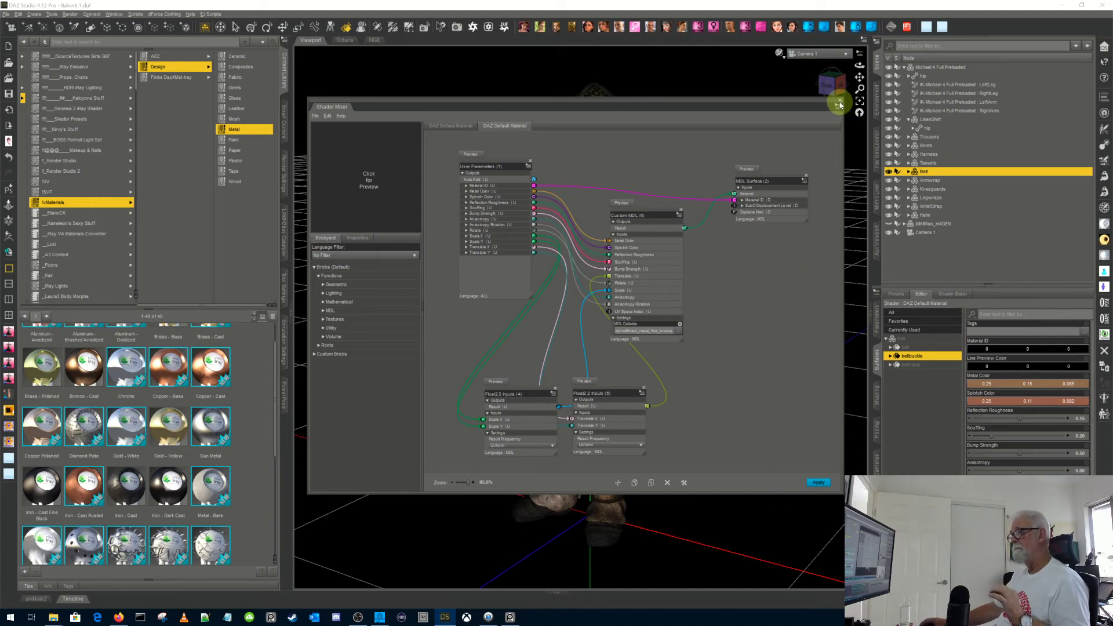
left_click(840, 103)
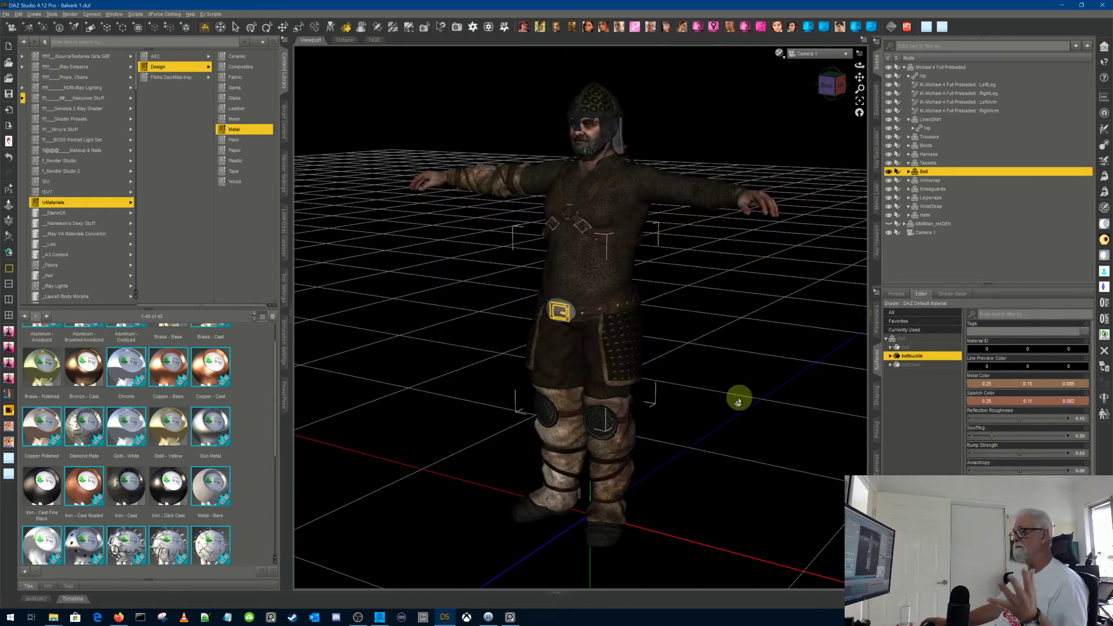
Step: Select Michael 4 Full Preloaded and open the M4 Characters pose library in the Poser Formats content
left_click(950, 68)
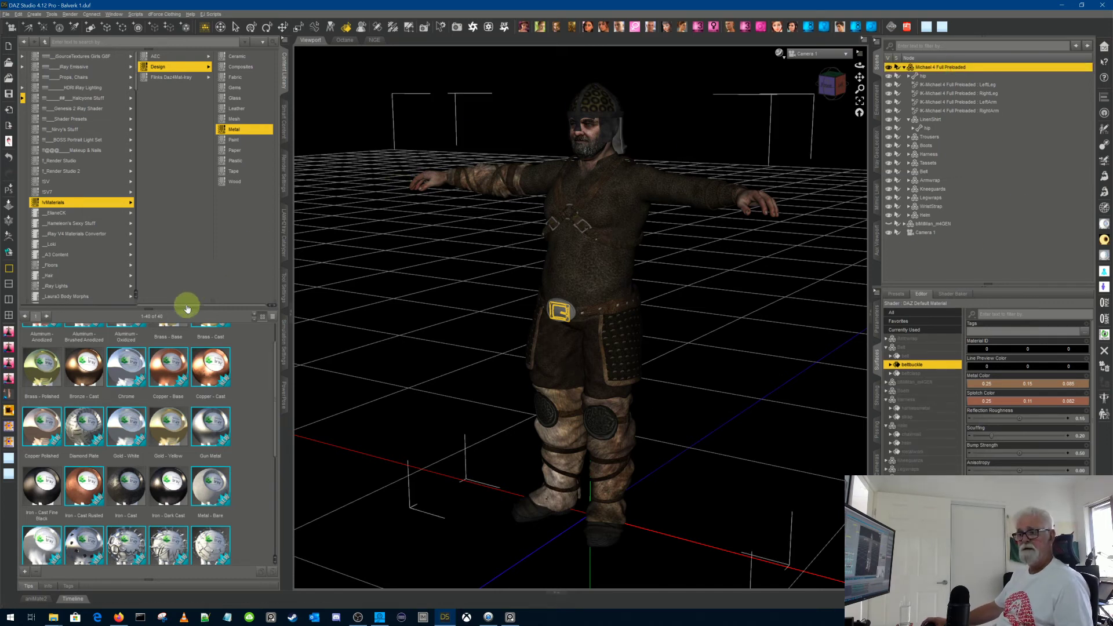
left_click_drag(186, 307, 51, 298)
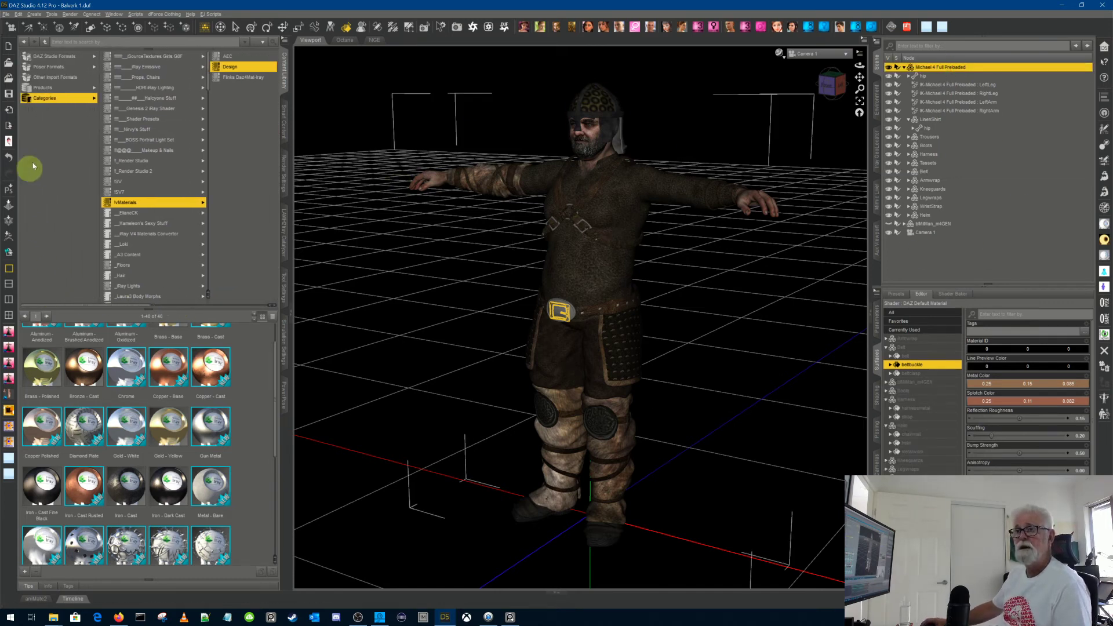
left_click(58, 66)
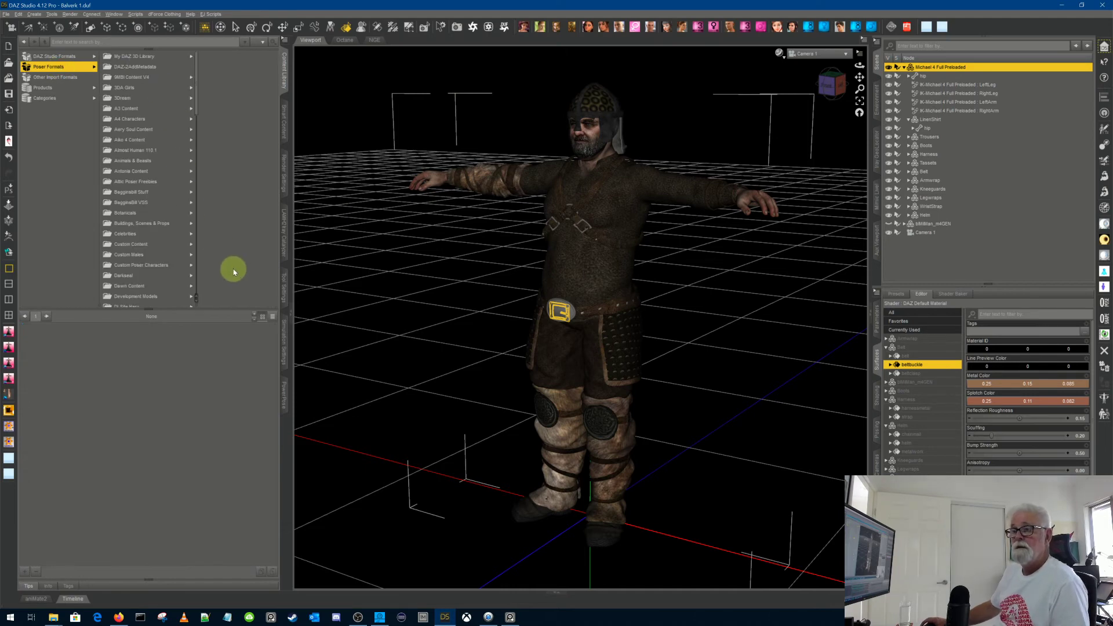
scroll(159, 228, "down", 10)
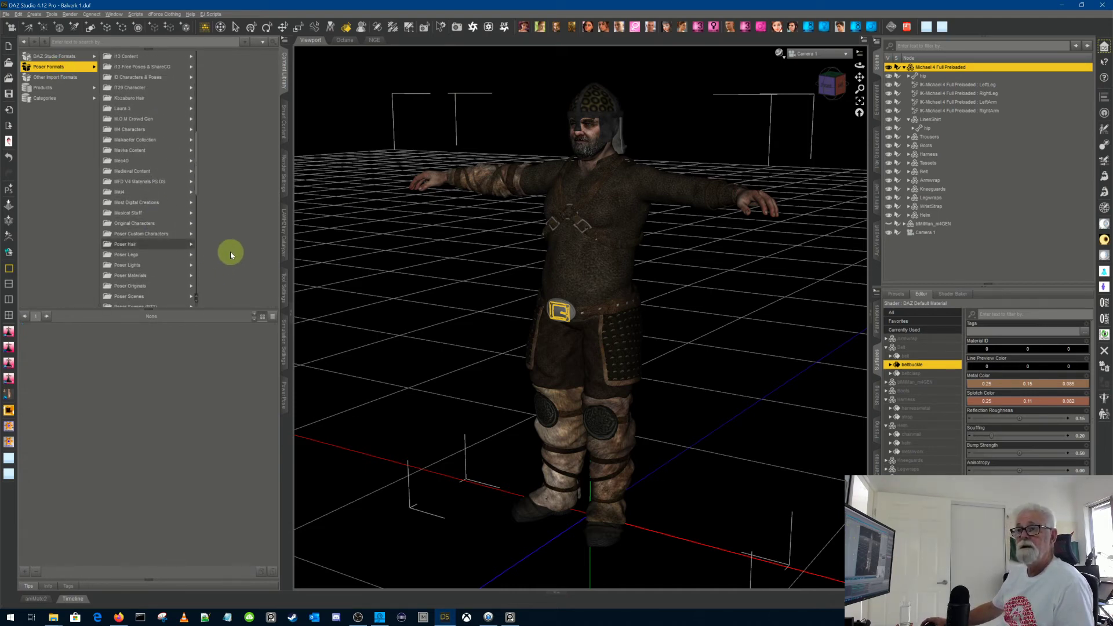
left_click(147, 129)
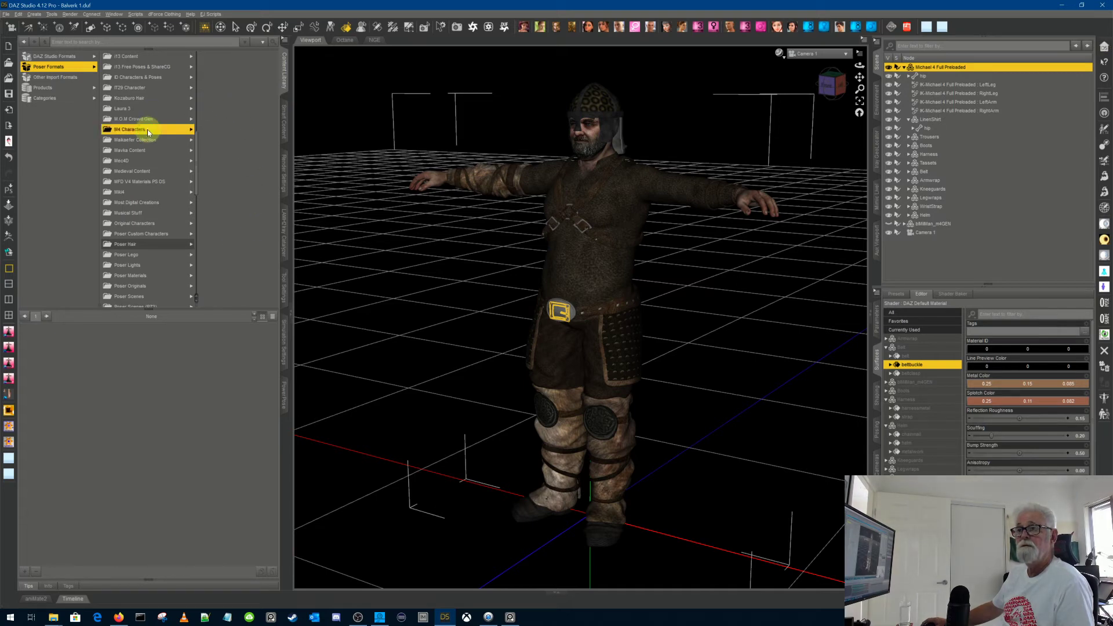
left_click(214, 119)
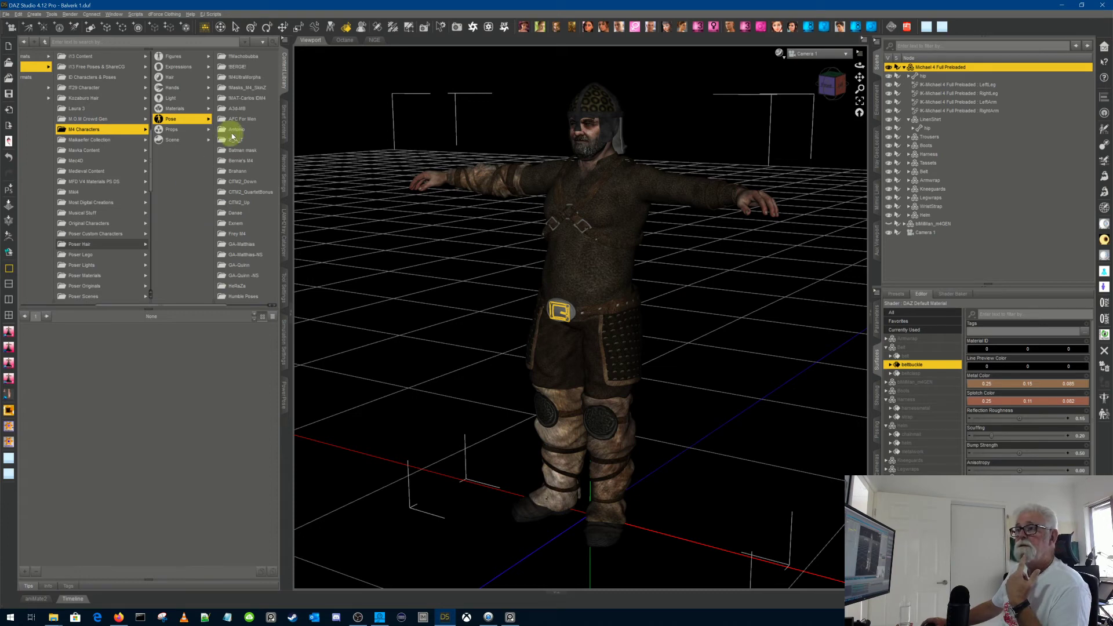
Step: Find the Humble Poses folder and apply Pose20 to Michael 4 Full Preloaded
left_click(244, 121)
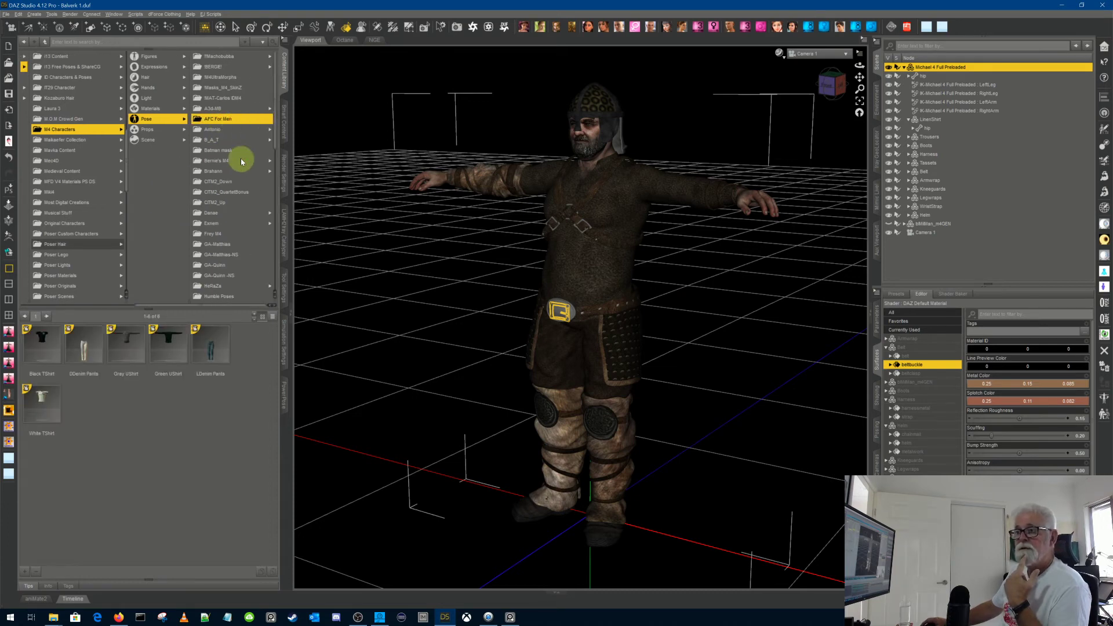
scroll(241, 158, "down", 3)
left_click(237, 192)
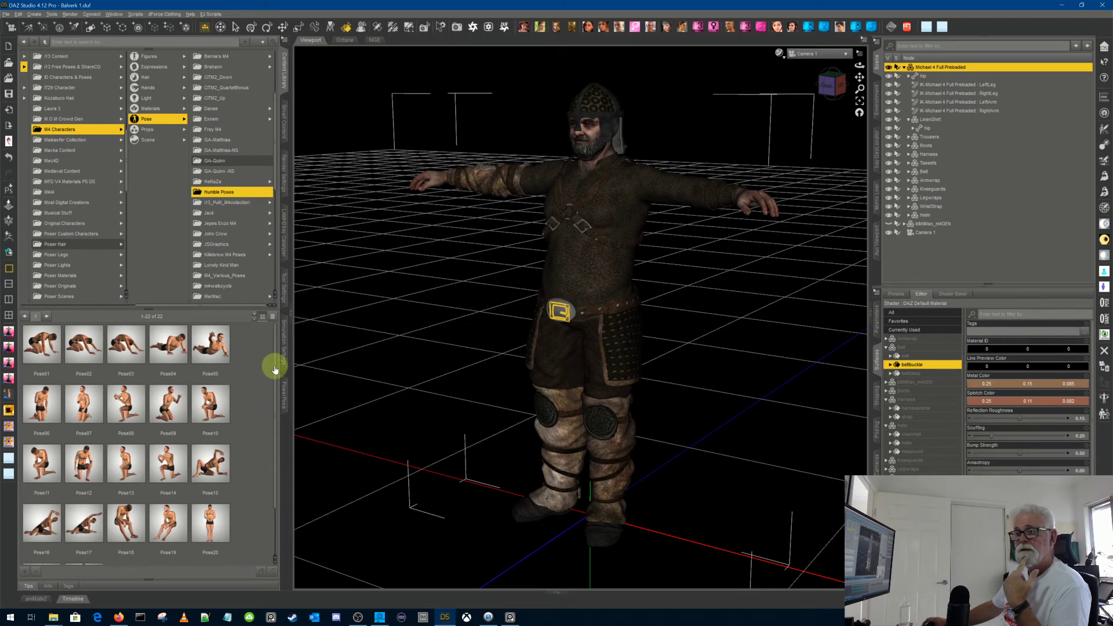
left_click_drag(274, 377, 280, 438)
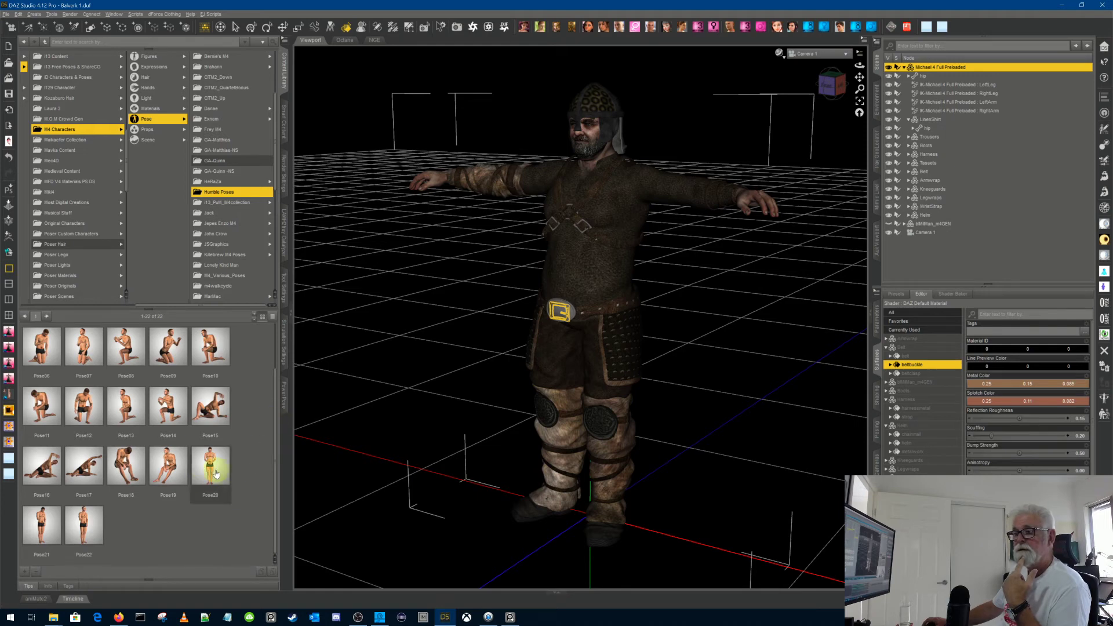
double_click(216, 474)
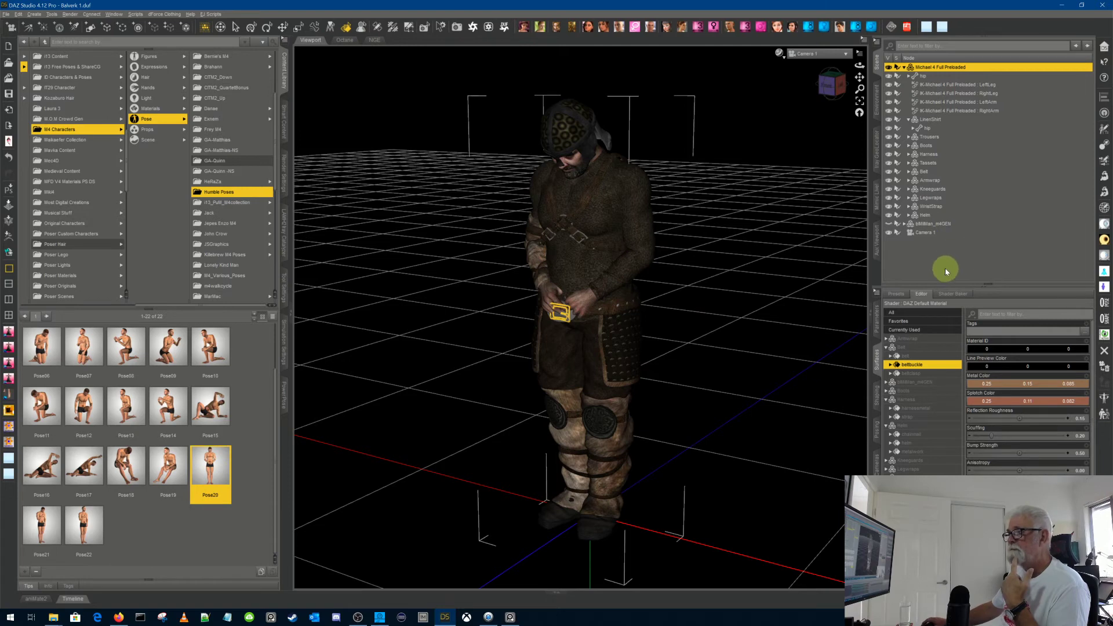
Step: Adjust the bend and side-side rotation of both forearms to move the hands clear of the belt buckle, and check them from the front
left_click(235, 27)
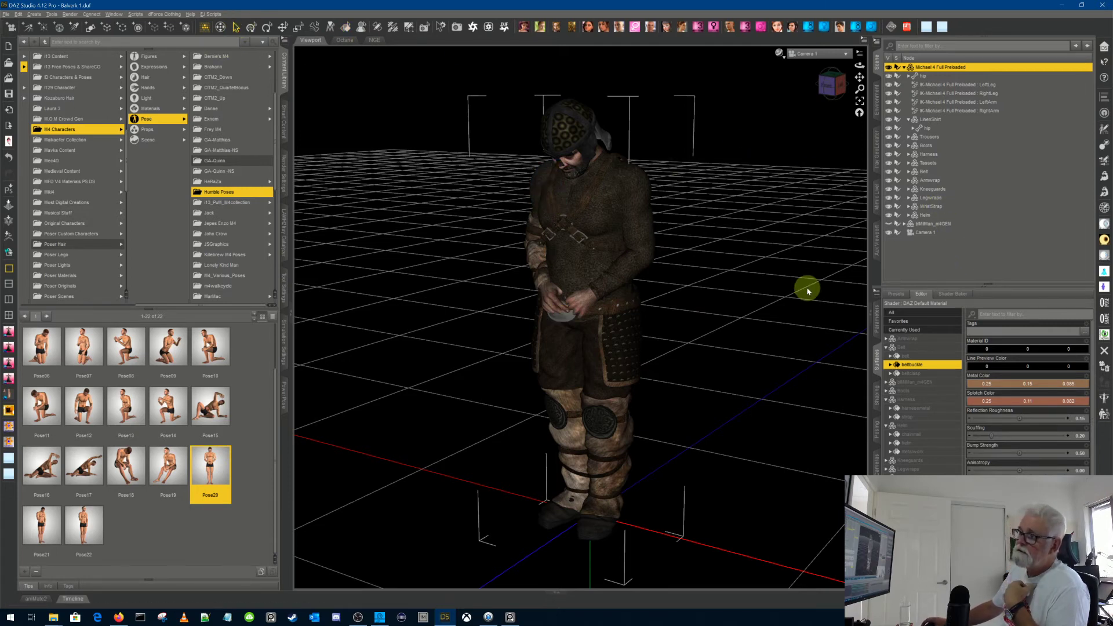
left_click(545, 278)
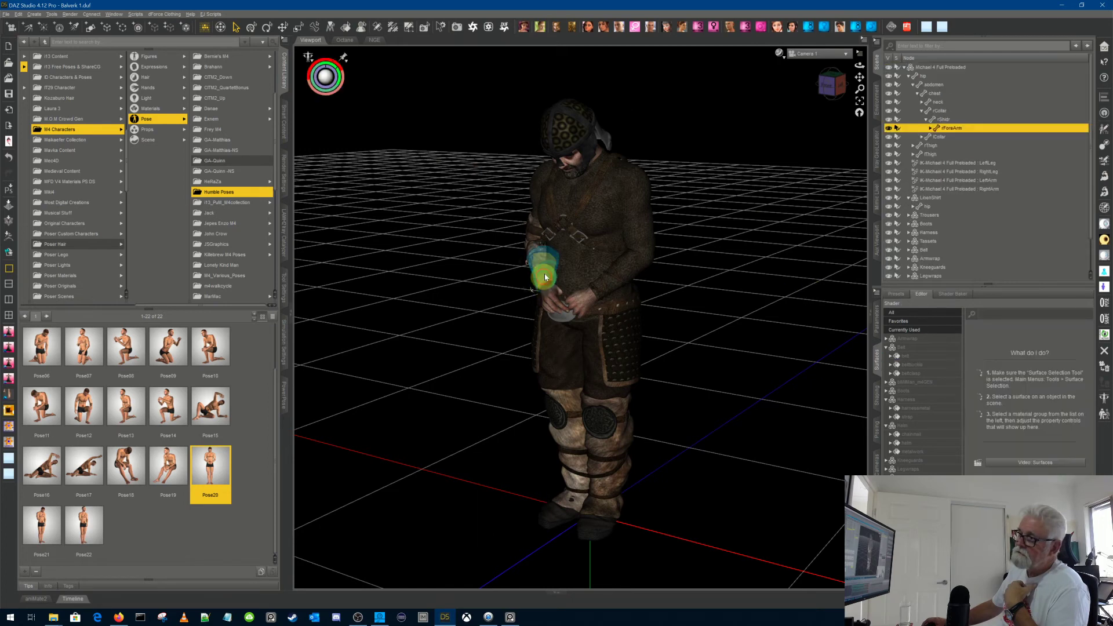
left_click(877, 322)
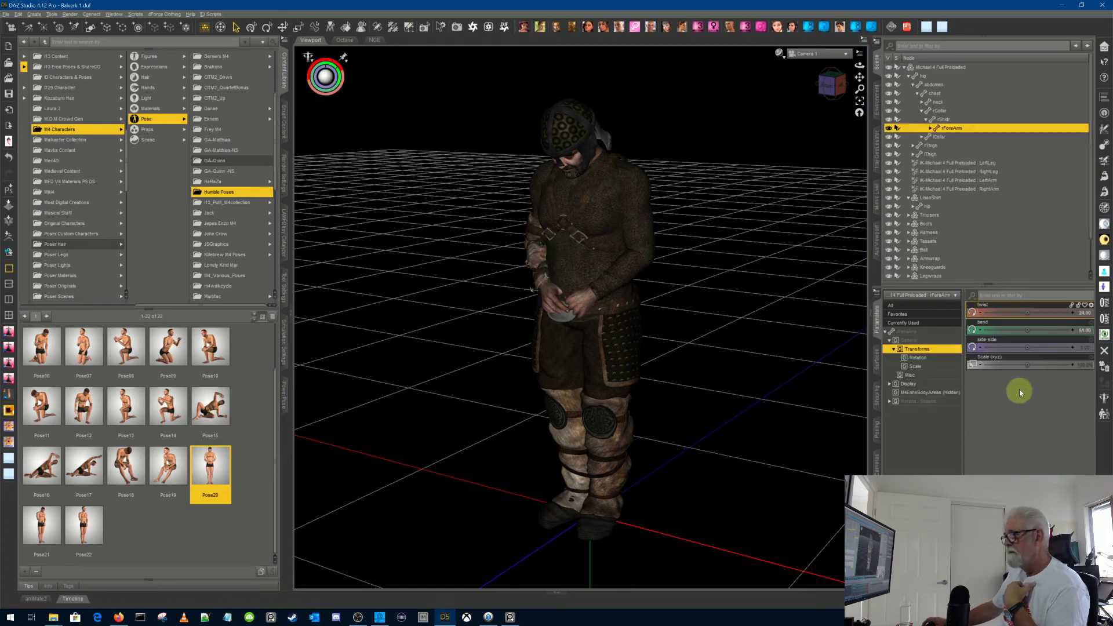
left_click_drag(1029, 330, 1029, 347)
left_click(658, 308)
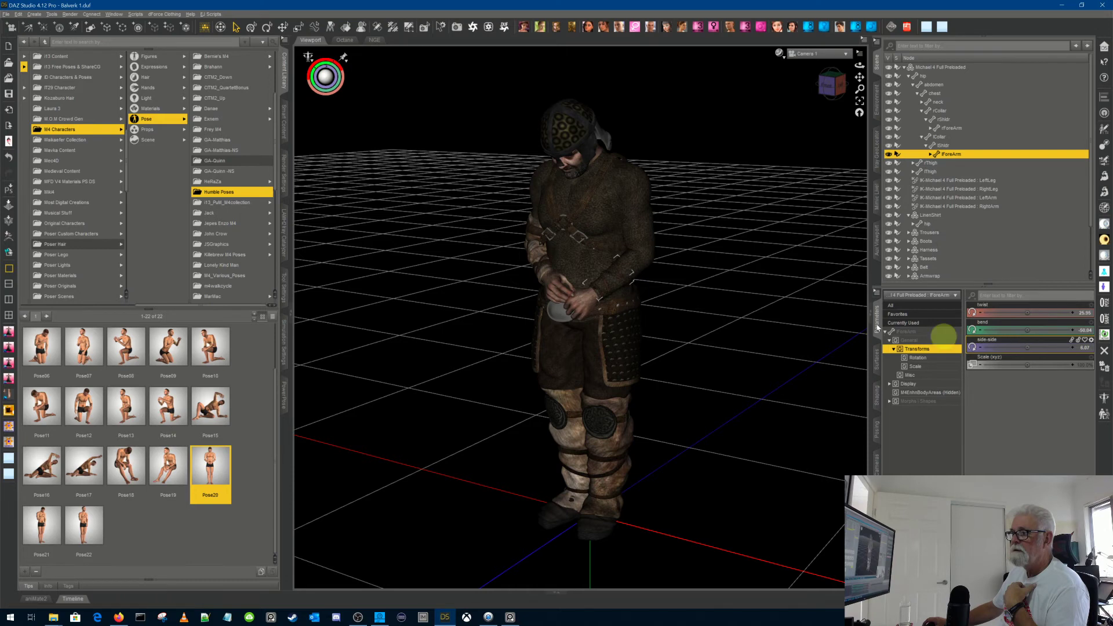
left_click(548, 269)
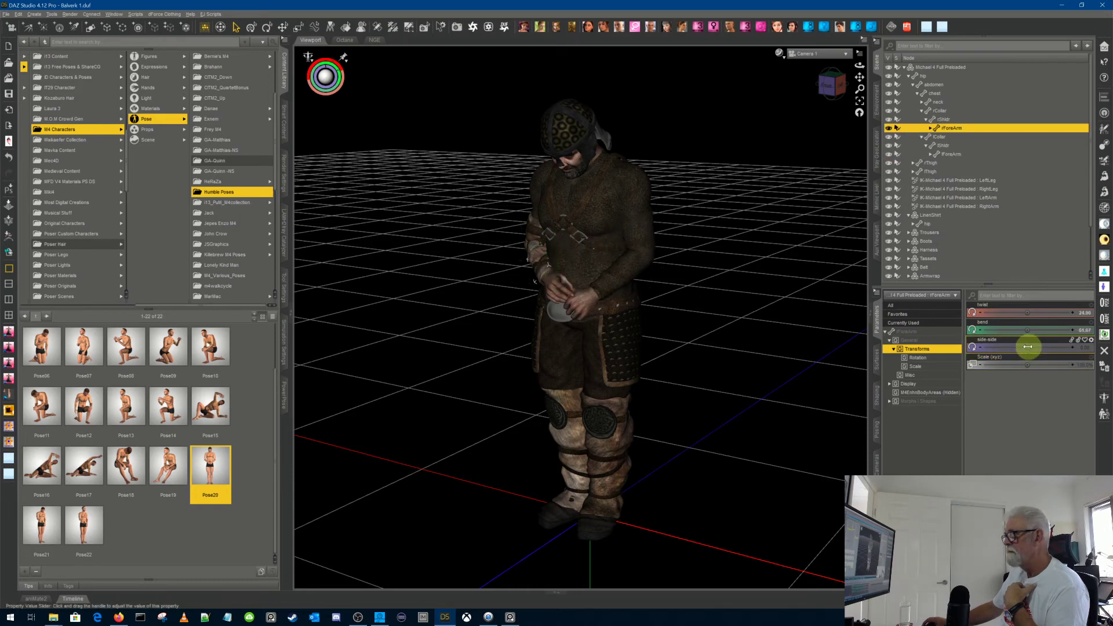
left_click_drag(1028, 347, 1029, 349)
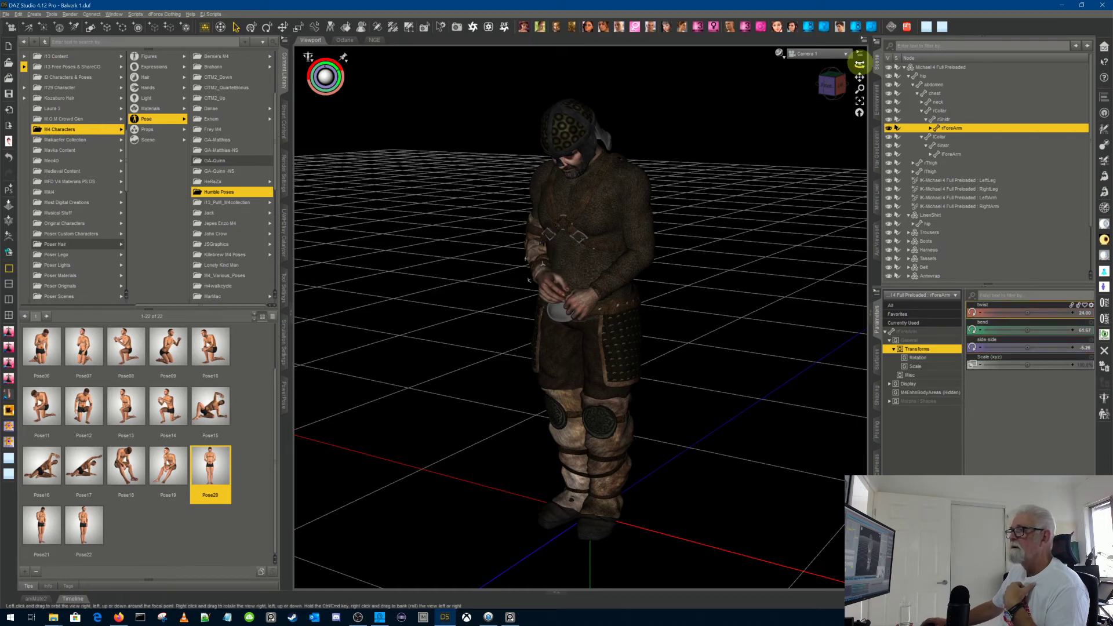
left_click_drag(859, 65, 860, 64)
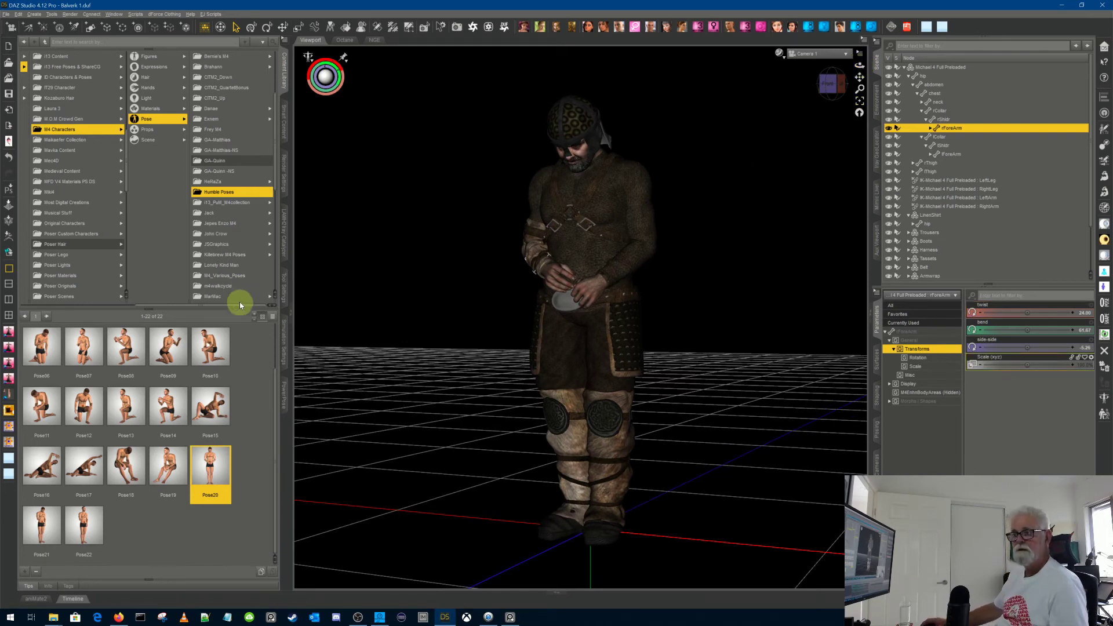
Step: Merge the BOSS PLS Light Set FULL SET from the BOSS Portrait Light Set's Load Default Set category into the scene
left_click_drag(238, 306, 82, 304)
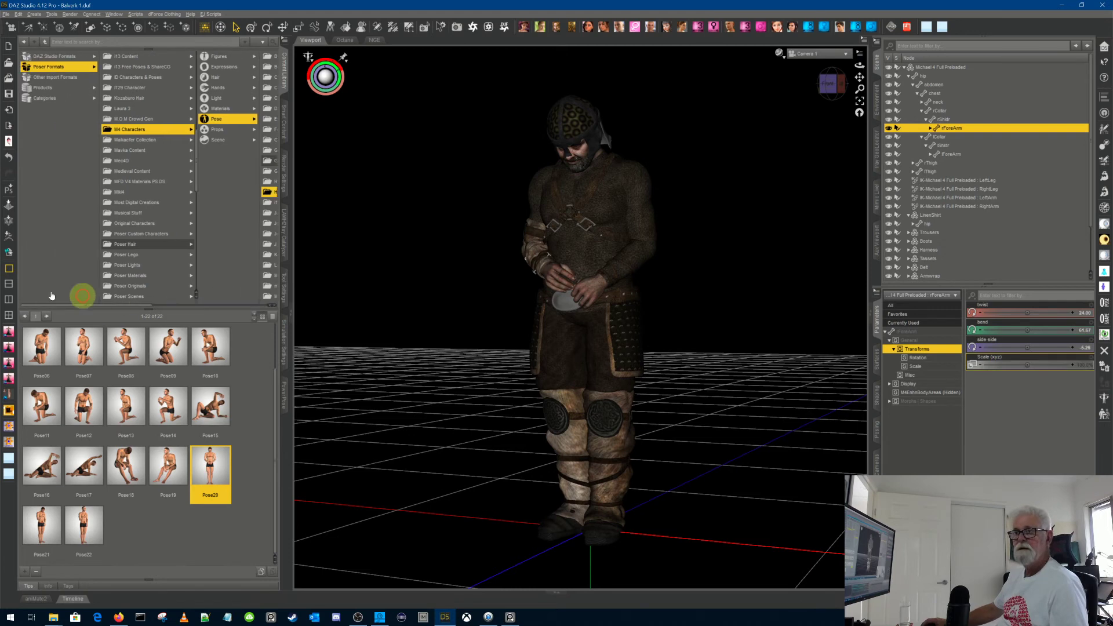
left_click(61, 99)
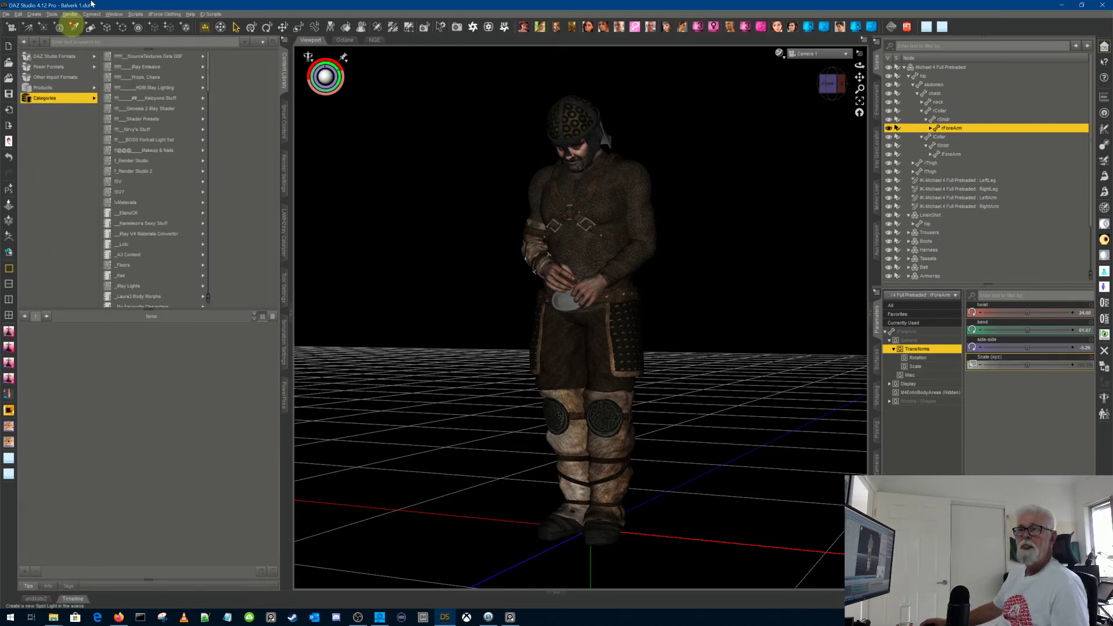
left_click(179, 140)
left_click(243, 56)
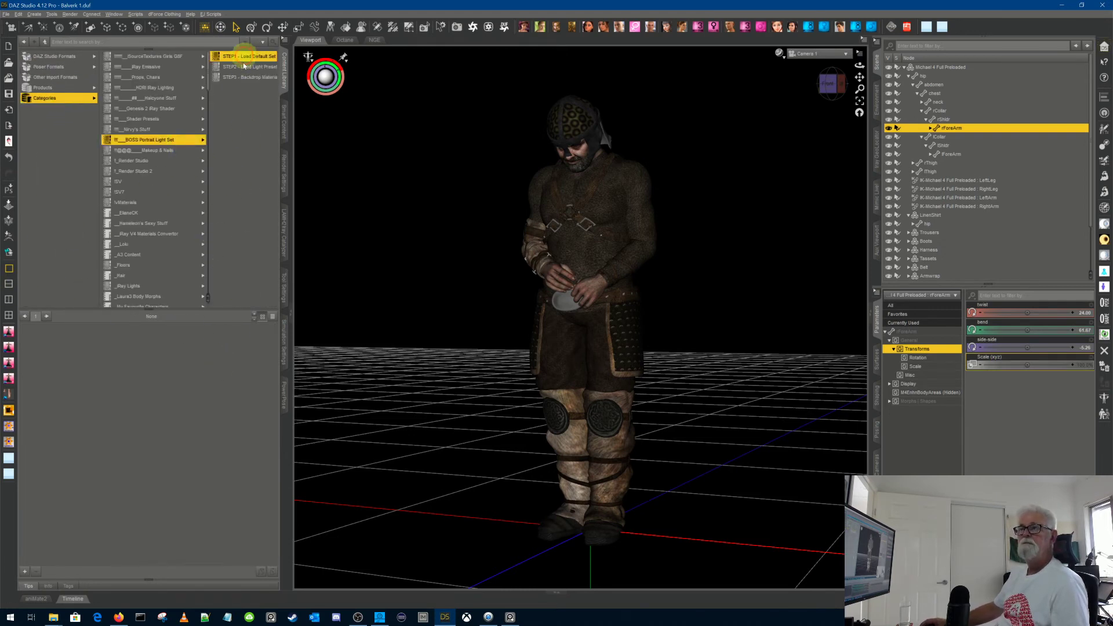
left_click(221, 447)
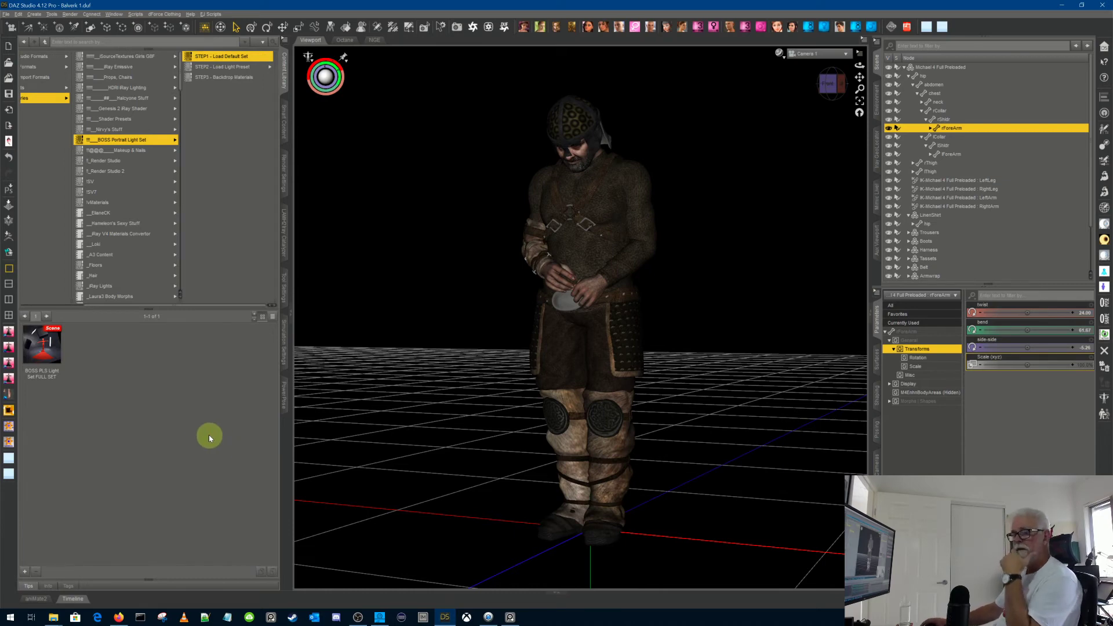
right_click(29, 345)
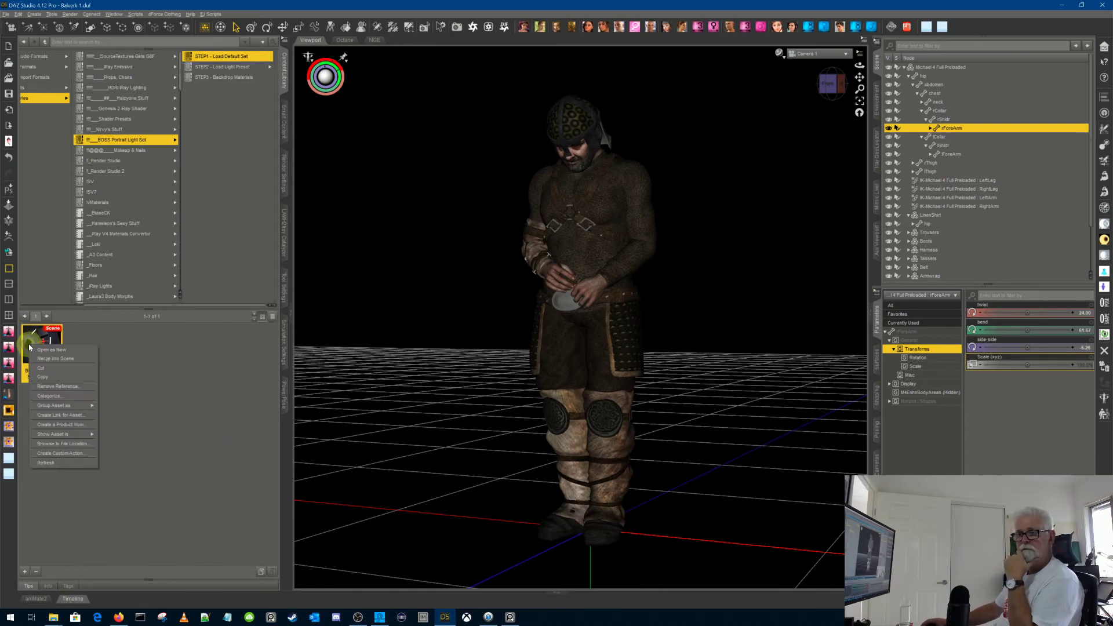
left_click(82, 355)
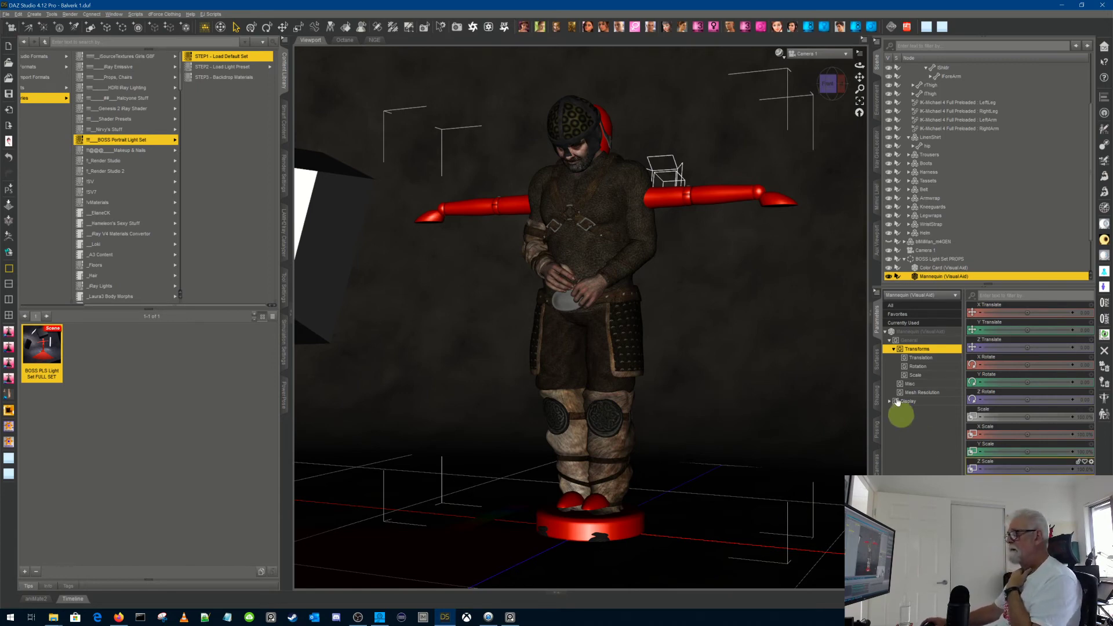
Step: Hide the Mannequin and Color Card visual aids and expand the BOSS LIGHTS group in the scene hierarchy
left_click(889, 276)
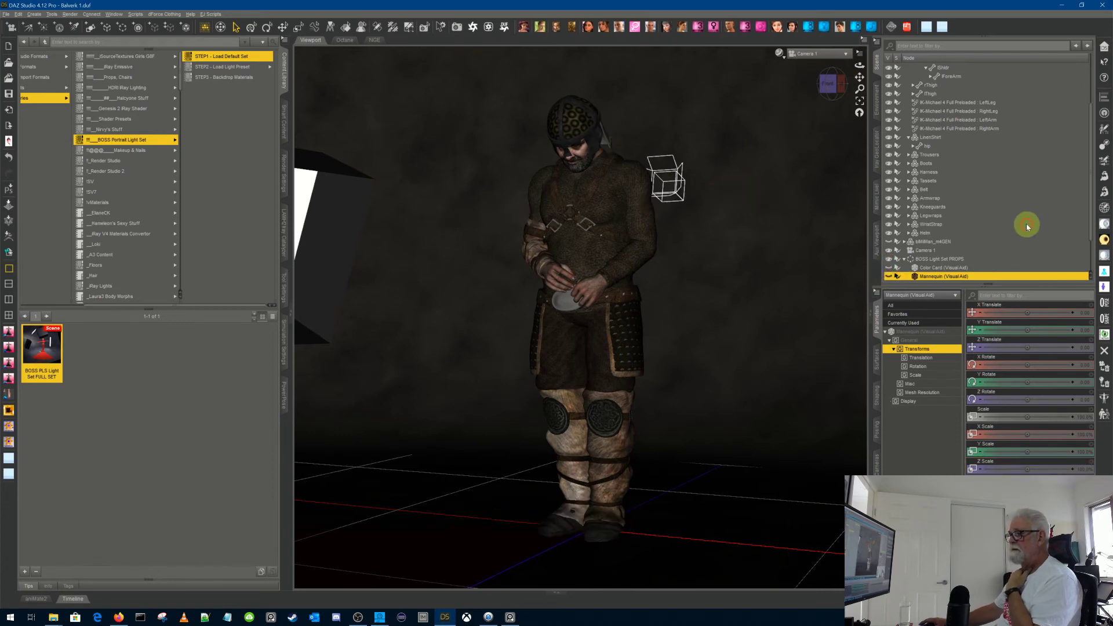
scroll(1020, 232, "down", 2)
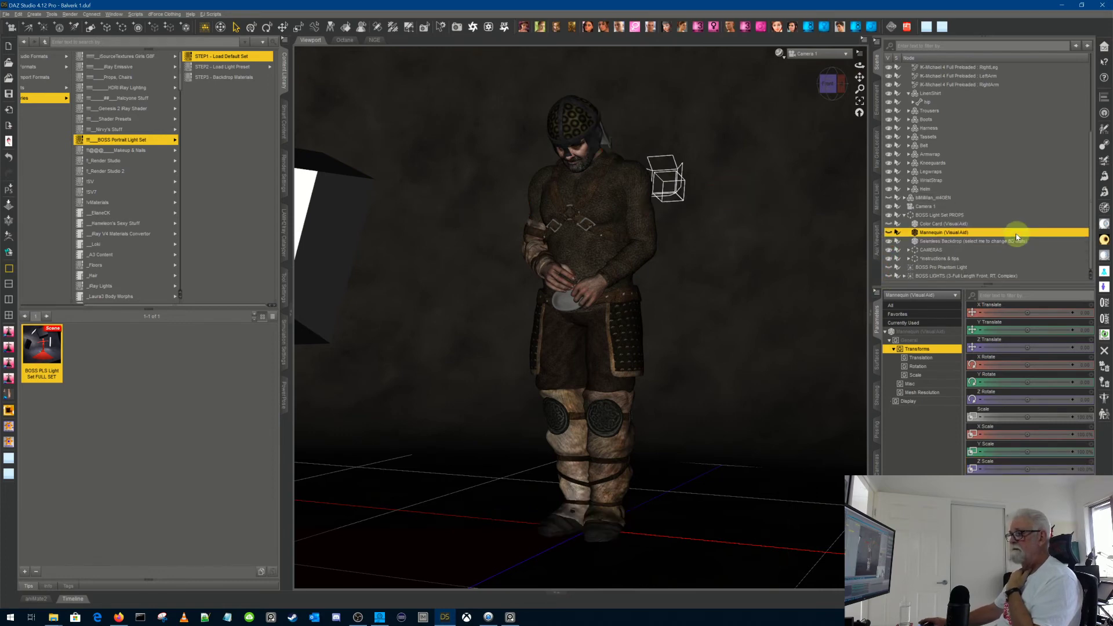
left_click(905, 276)
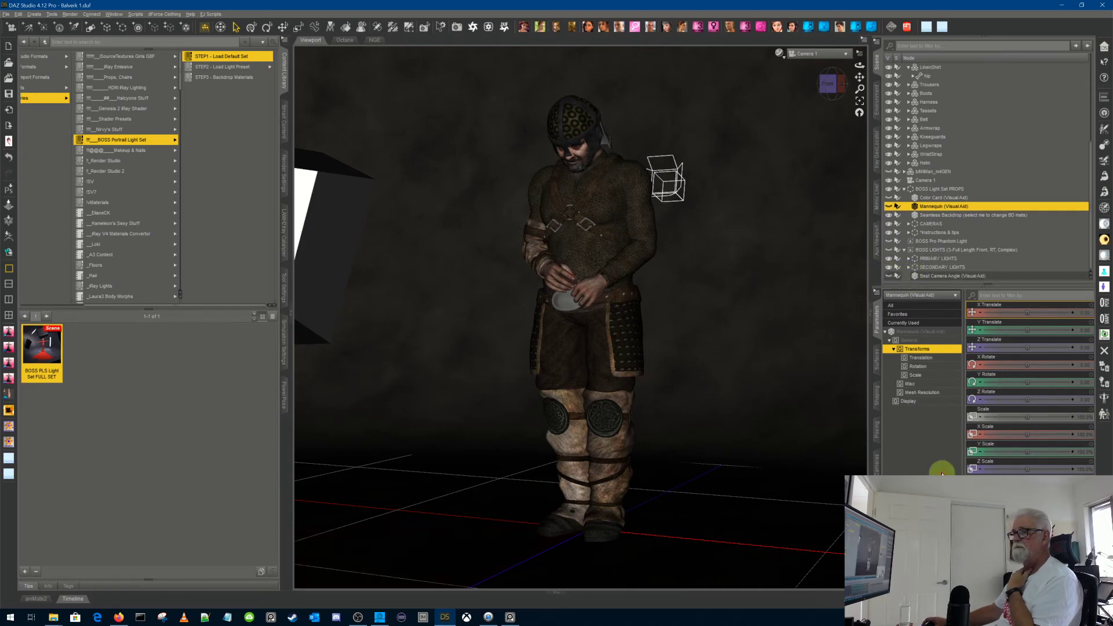
Step: Set the render Environment Mode to Scene Only and the dimension preset to DAZ Promo 10x13
left_click(284, 187)
left_click(100, 79)
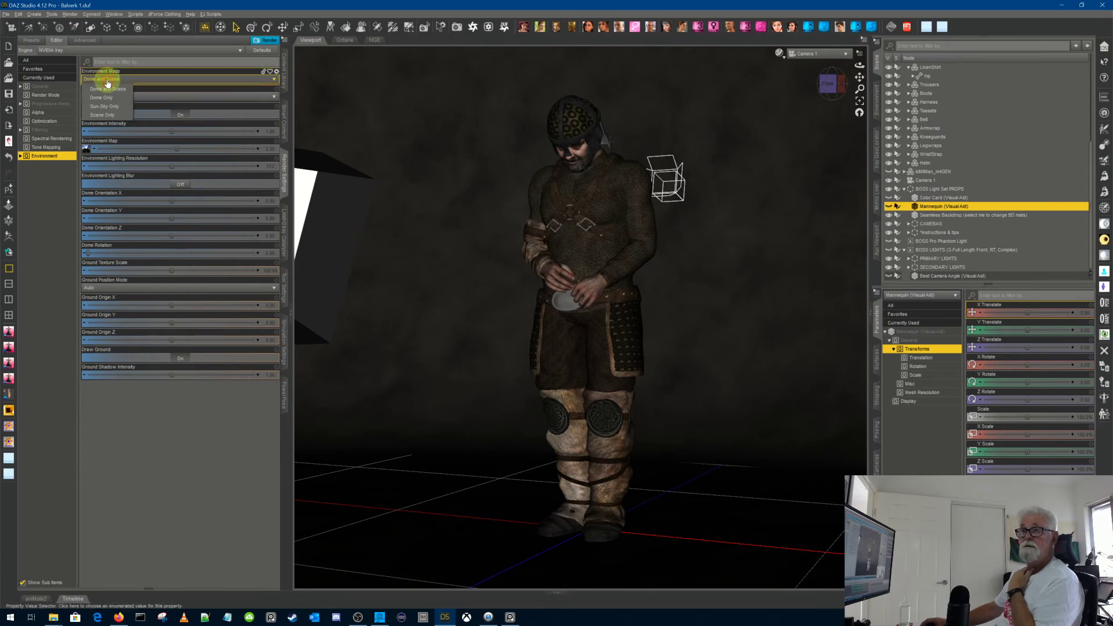
left_click(107, 114)
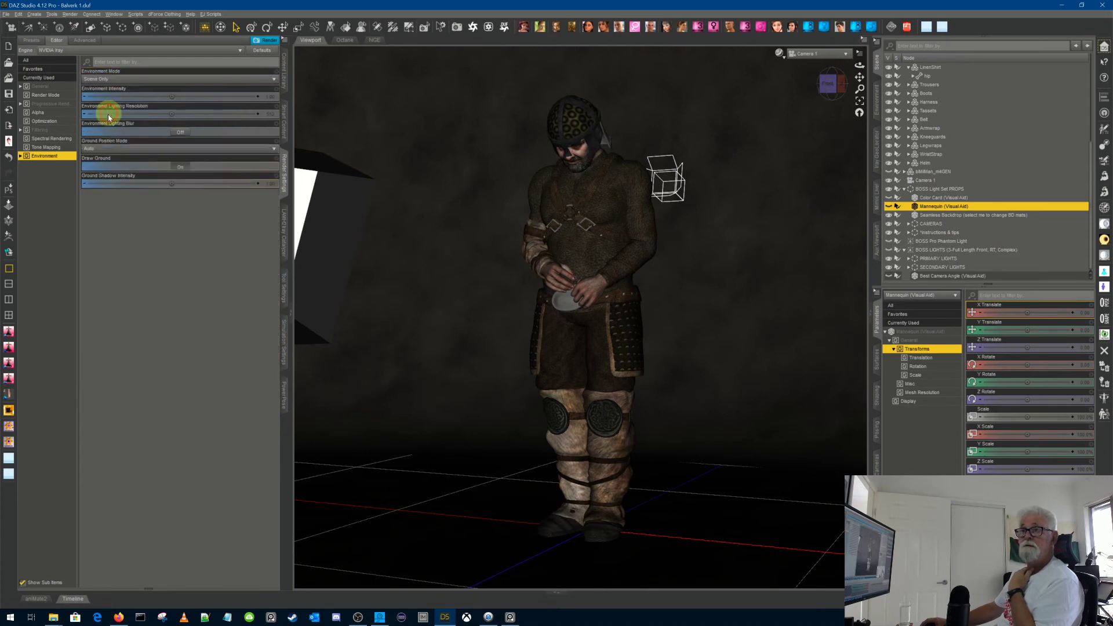
left_click(46, 86)
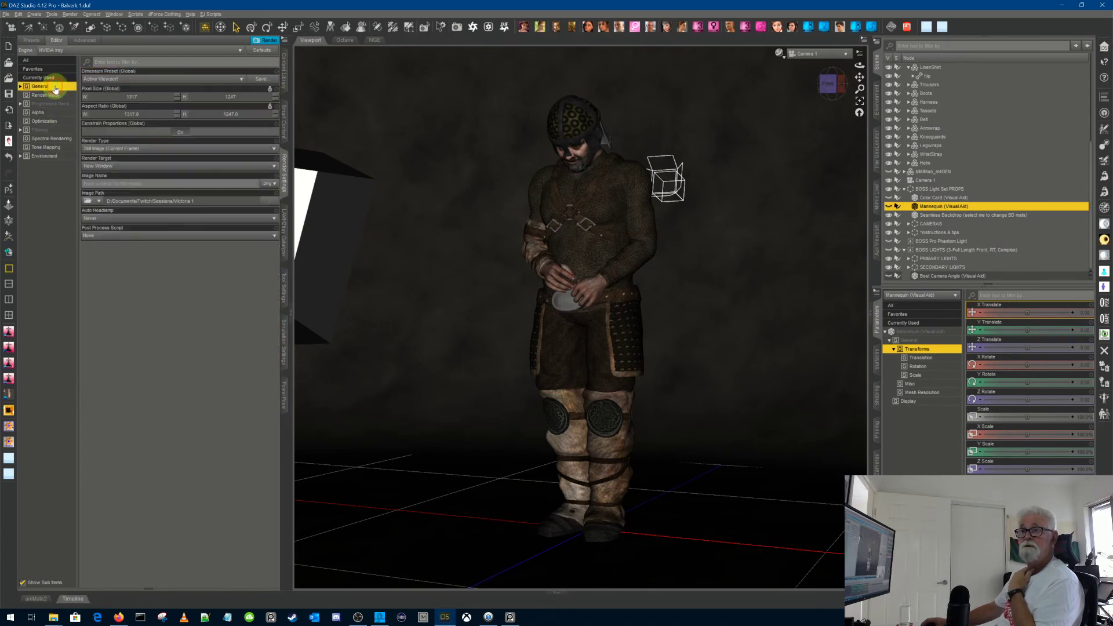
left_click(185, 79)
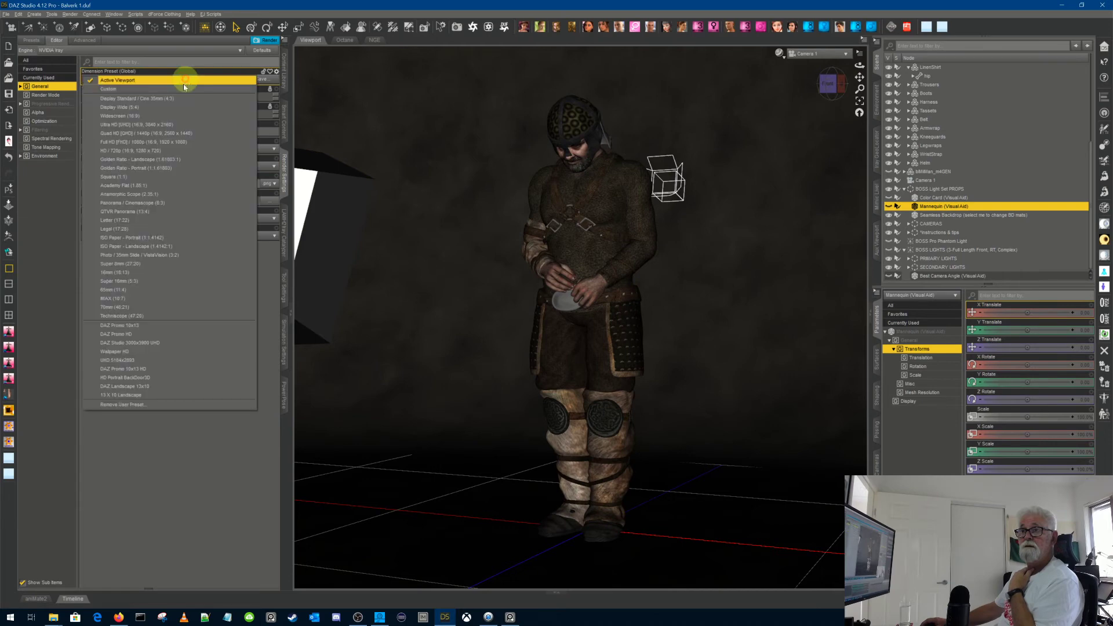
left_click(147, 325)
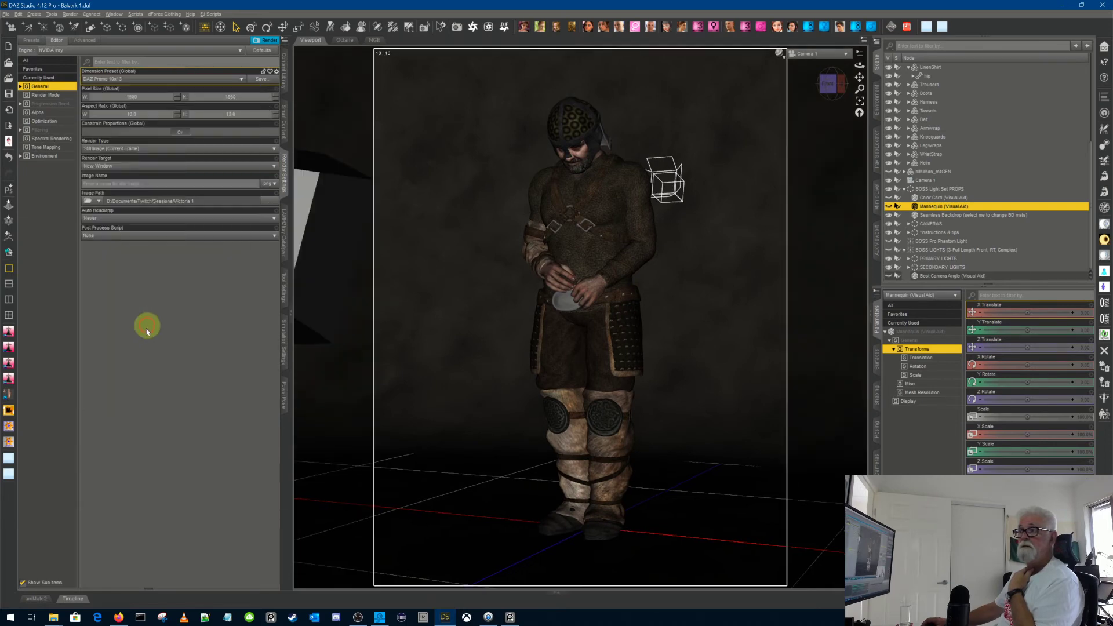
Step: Reframe Camera 1 closer on the figure with the thirds guide shown, and hide the guide again
left_click(858, 53)
left_click(852, 104)
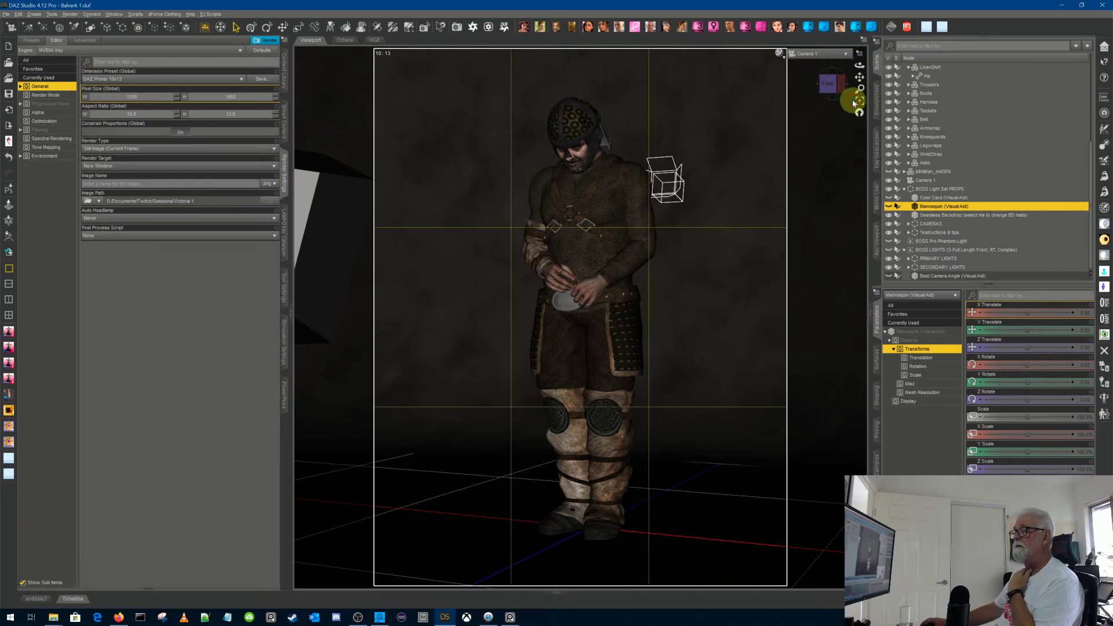
left_click_drag(857, 92, 859, 79)
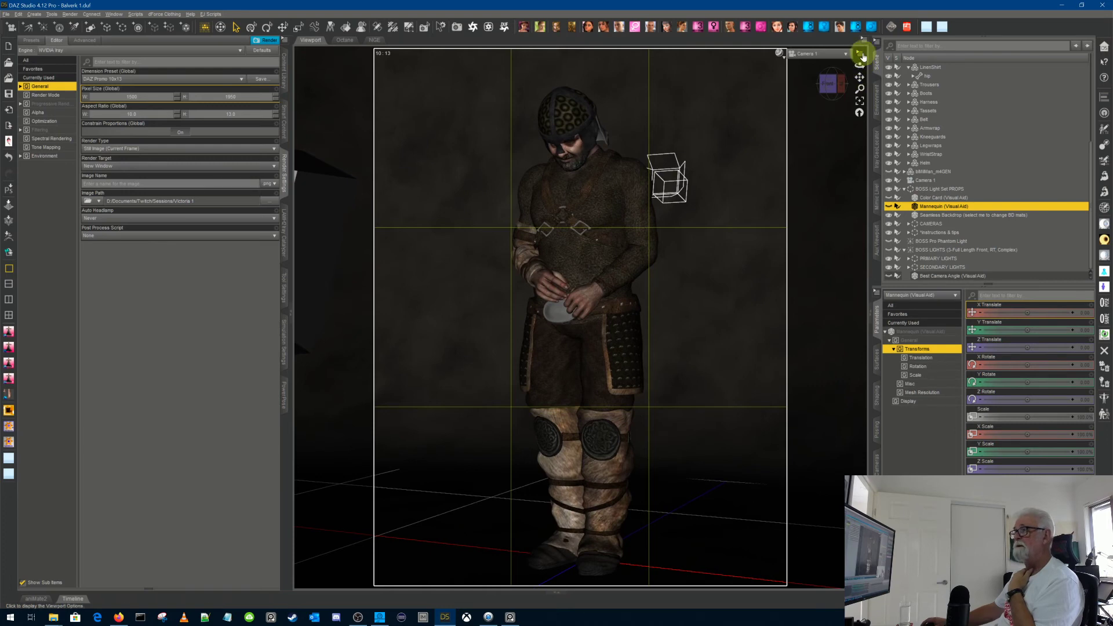
left_click(862, 56)
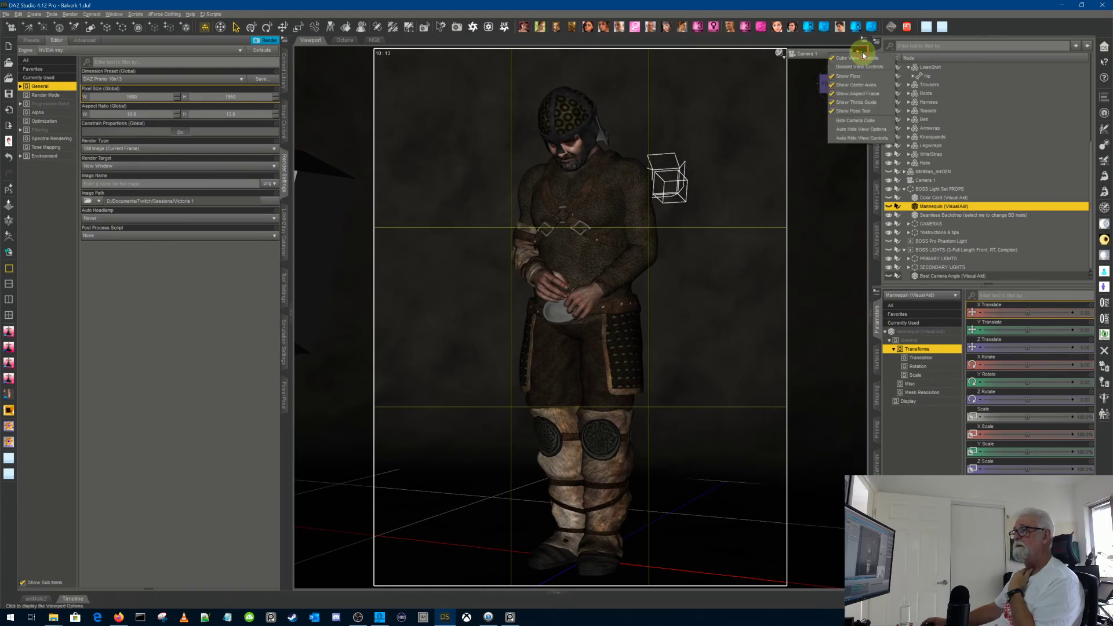
left_click(861, 103)
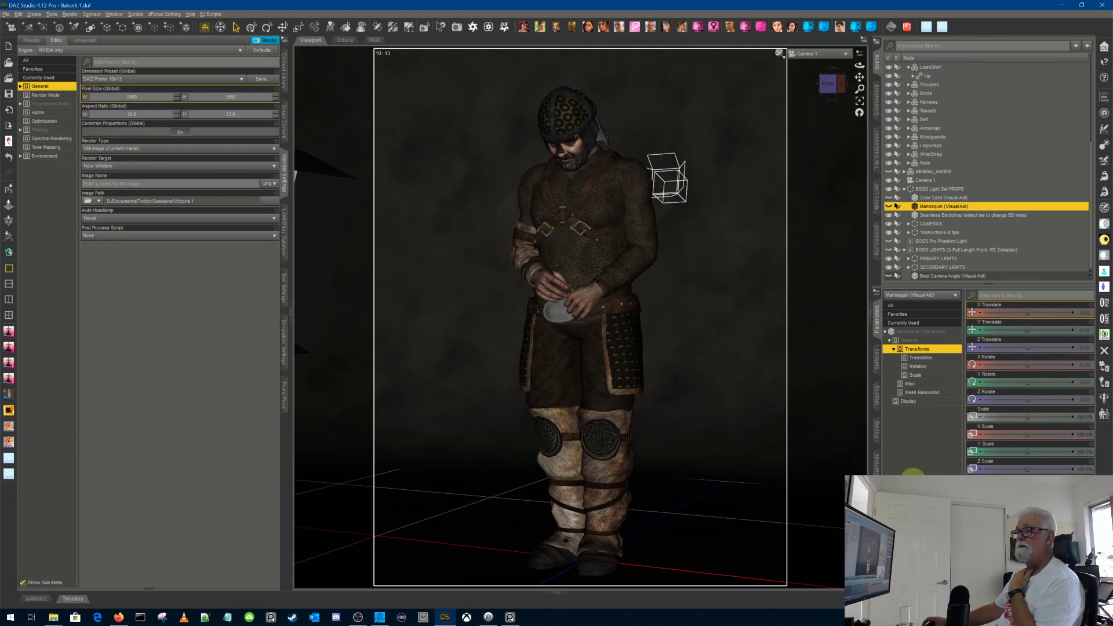
Step: Nudge the Camera 1 orbit slightly, preview the lit figure in the NVIDIA Iray draw style, and return to Texture Shaded
left_click_drag(863, 64, 859, 65)
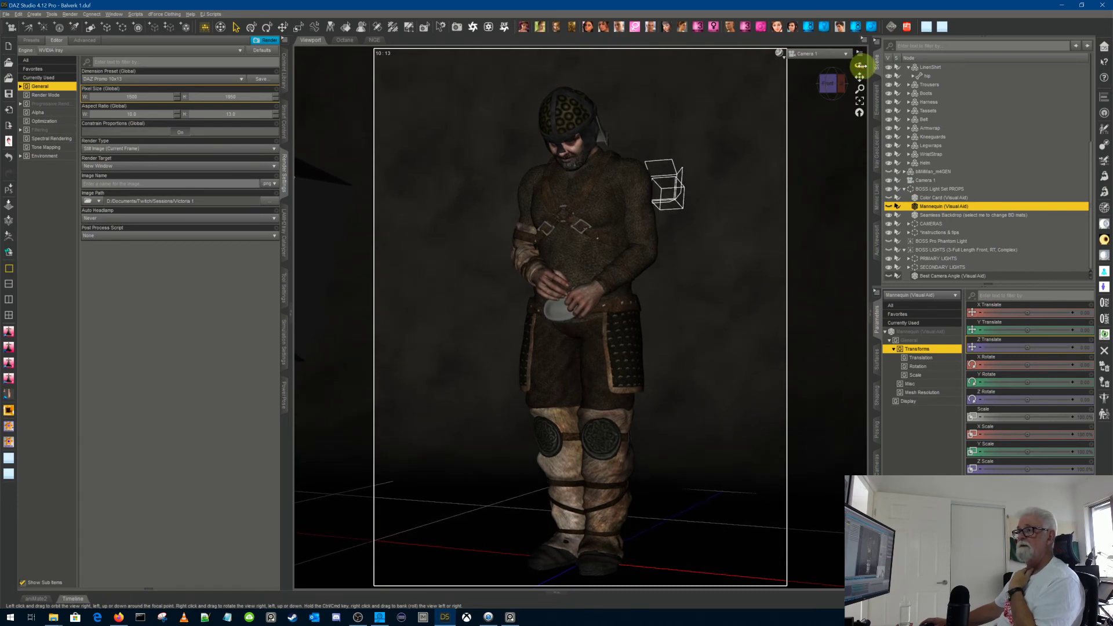
left_click(780, 53)
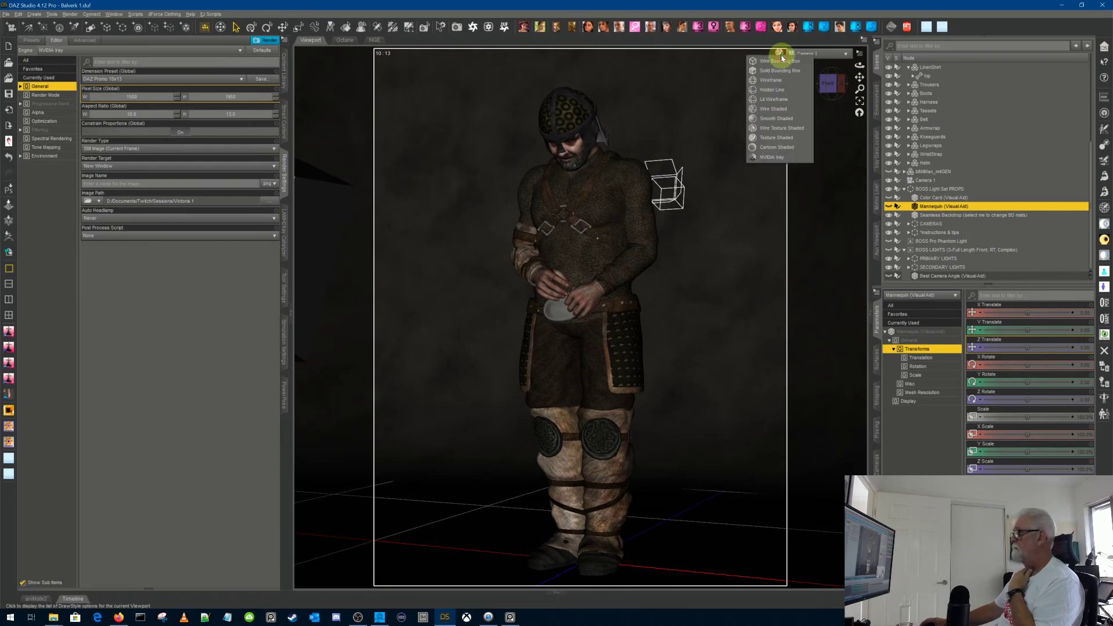
left_click(781, 158)
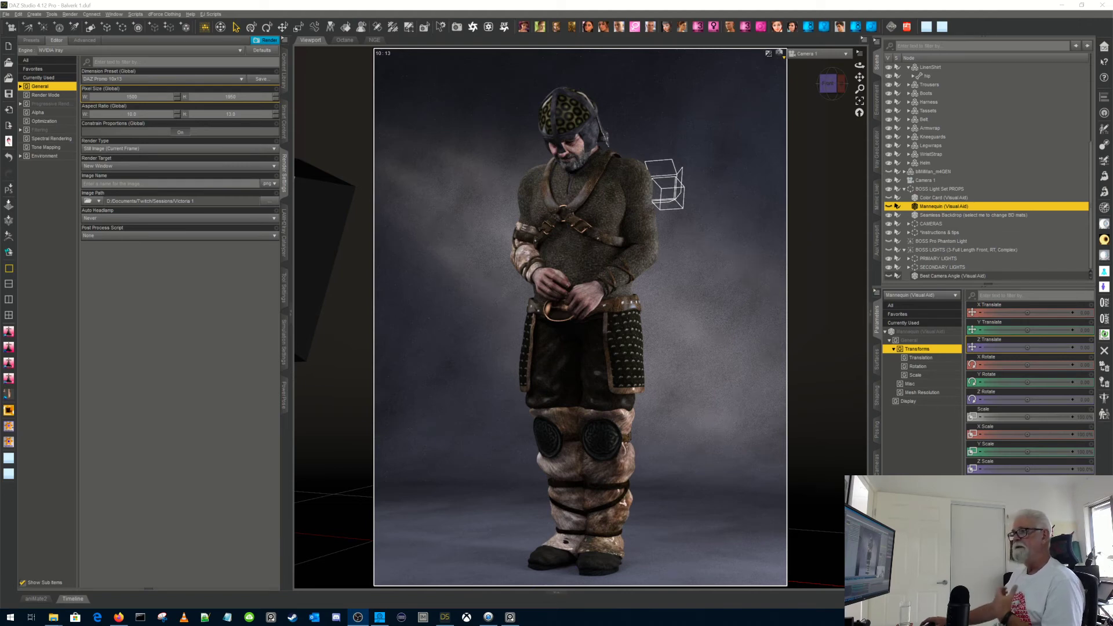
left_click(780, 52)
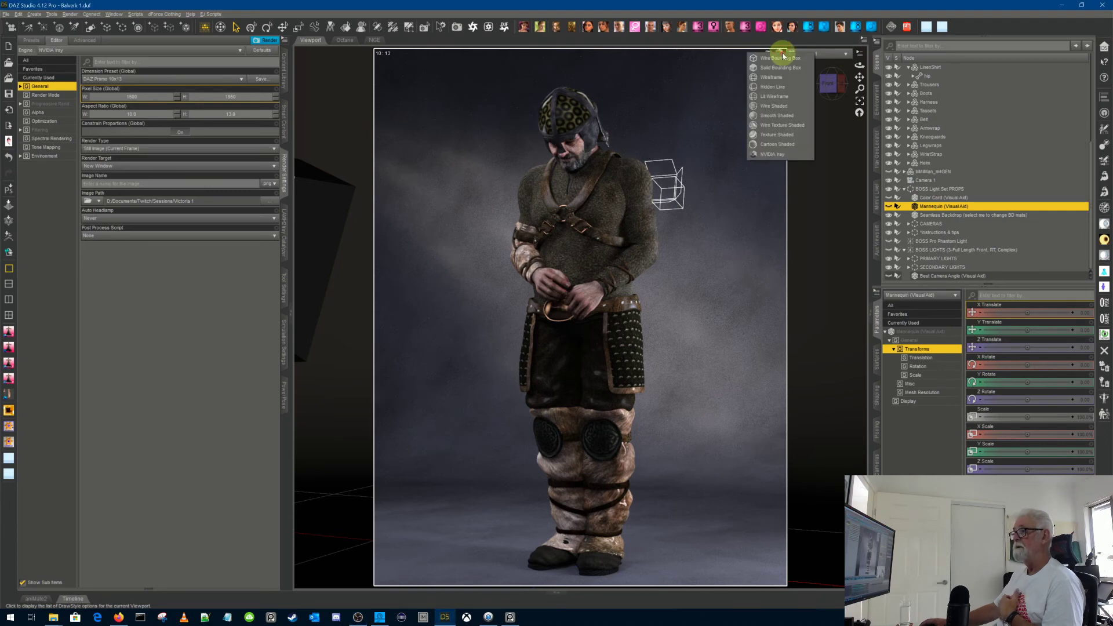
left_click(791, 135)
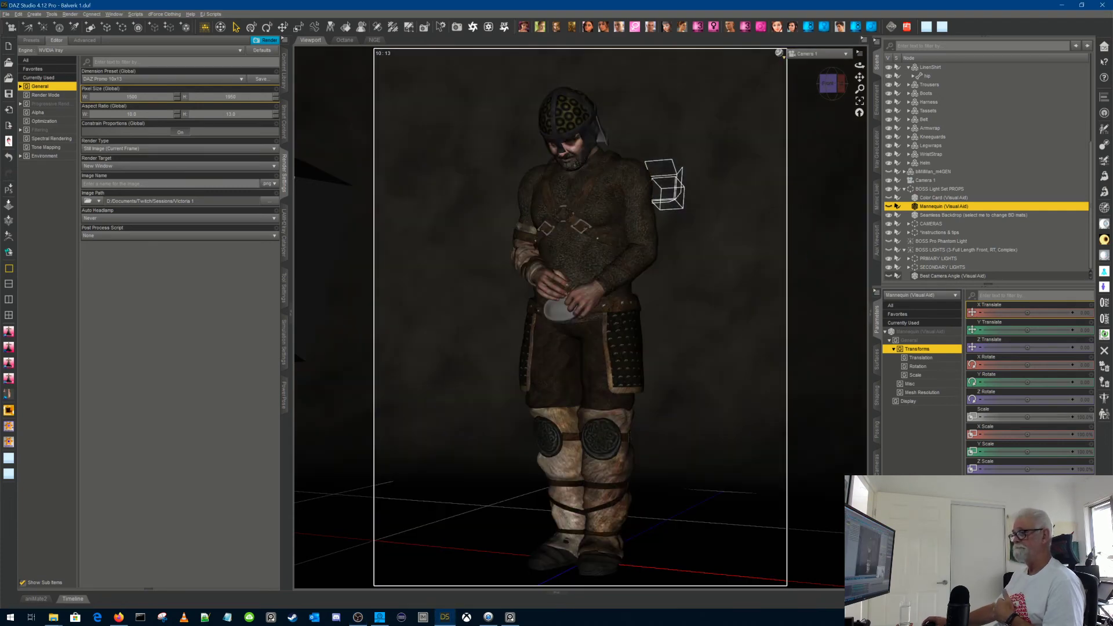
Step: Save the scene and set the progressive Rendering Quality to 5
left_click(8, 94)
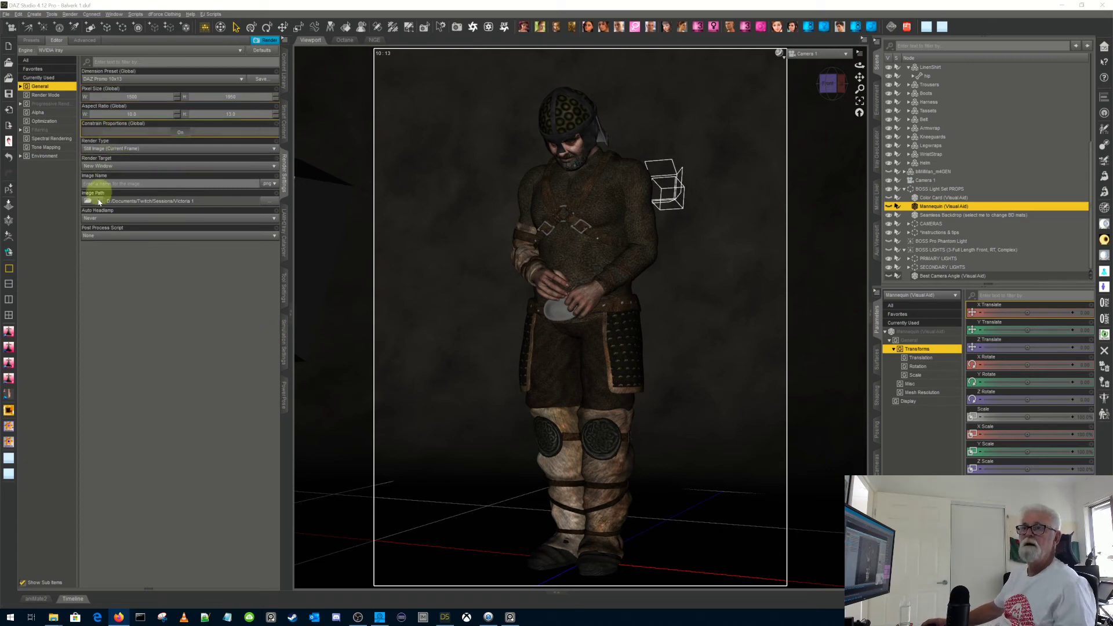
left_click(51, 103)
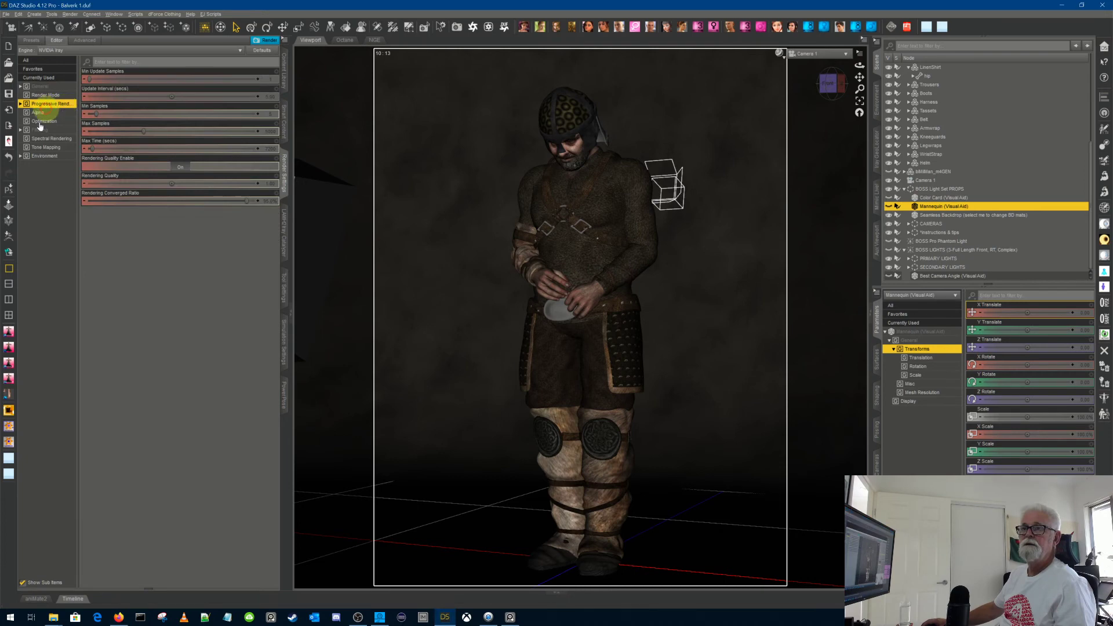
left_click(269, 183)
type("5")
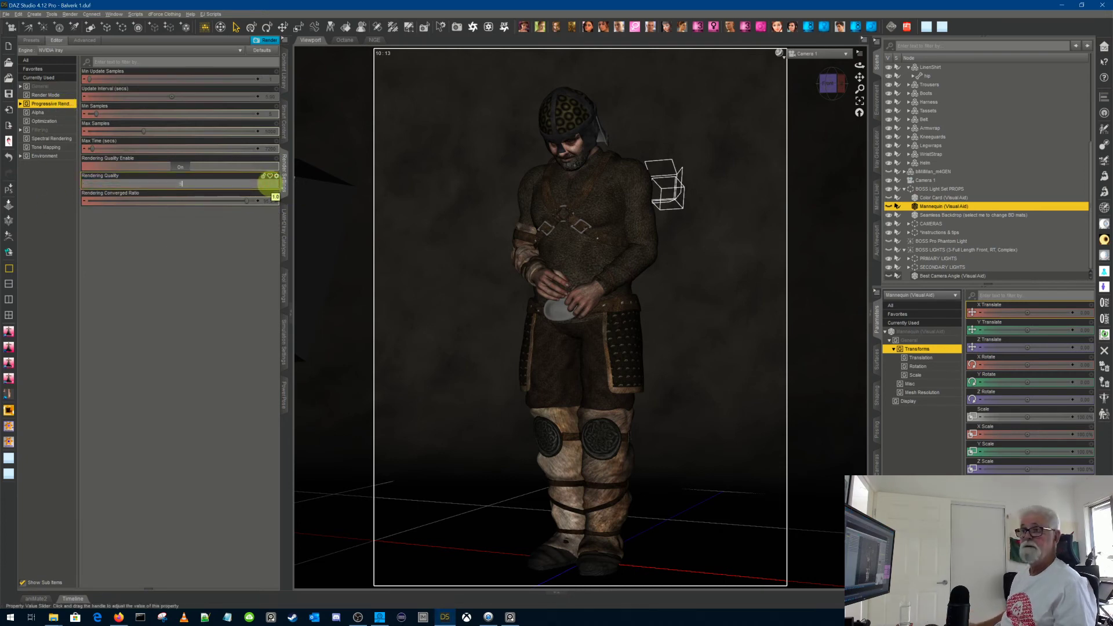
key("Return")
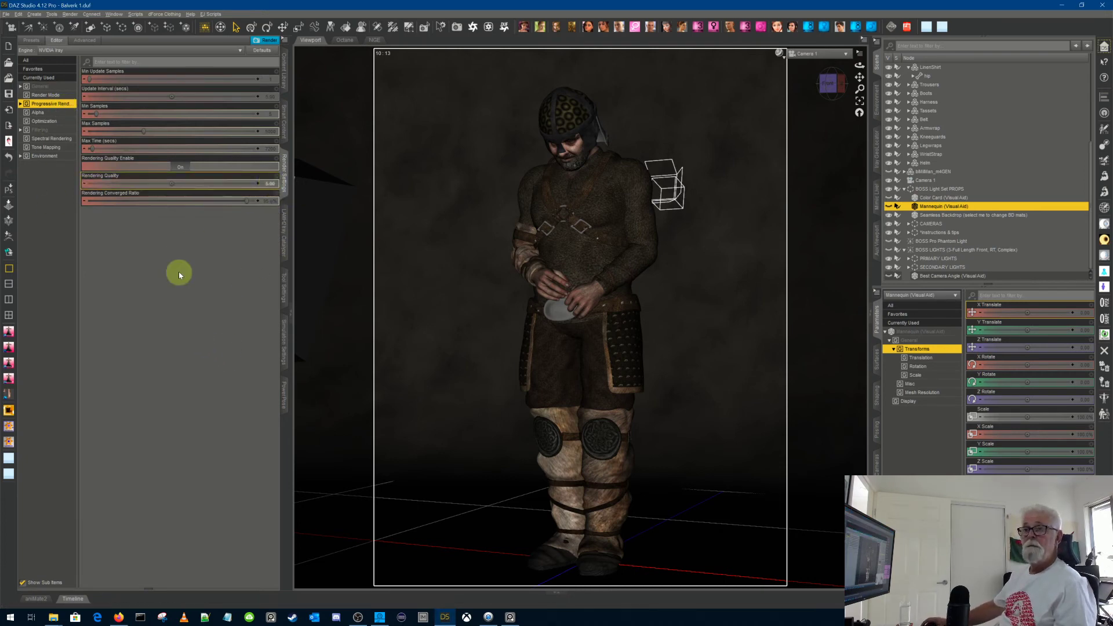
Step: Check the render's environment settings, render the Camera 1 view, and enlarge the render window to inspect the figure
left_click(44, 156)
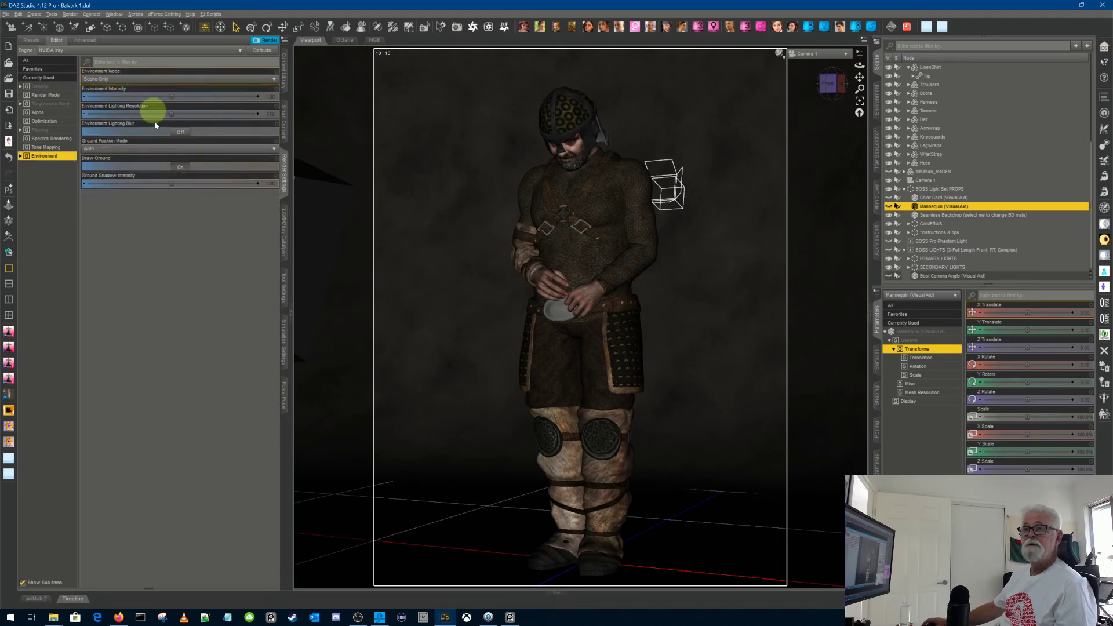
left_click(274, 41)
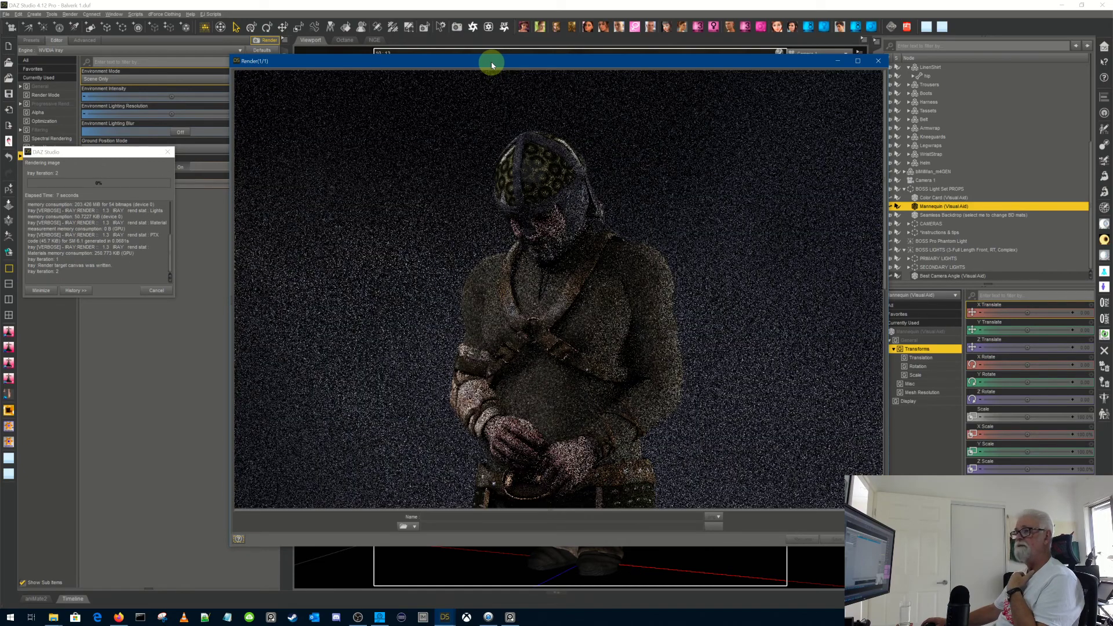
left_click_drag(491, 62, 486, 18)
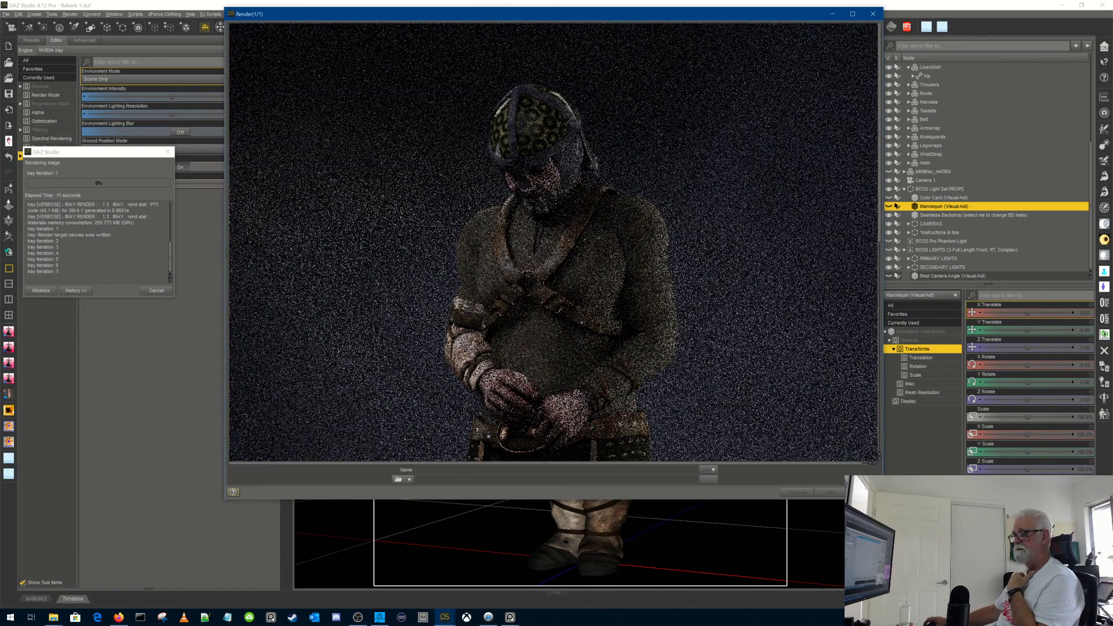
left_click_drag(882, 498, 889, 573)
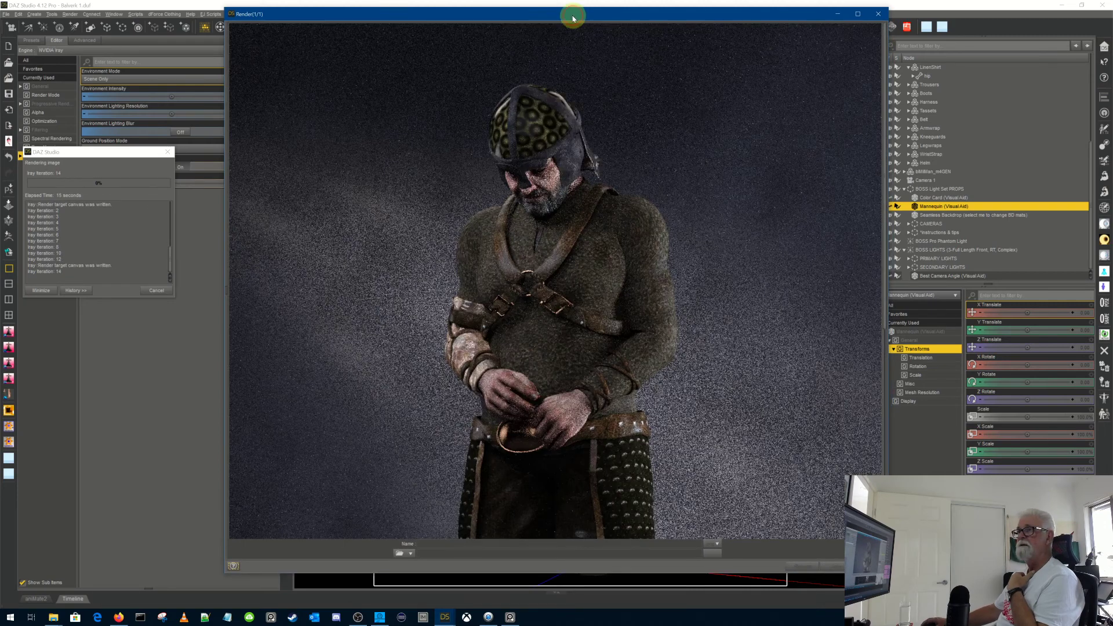
left_click_drag(574, 14, 536, 15)
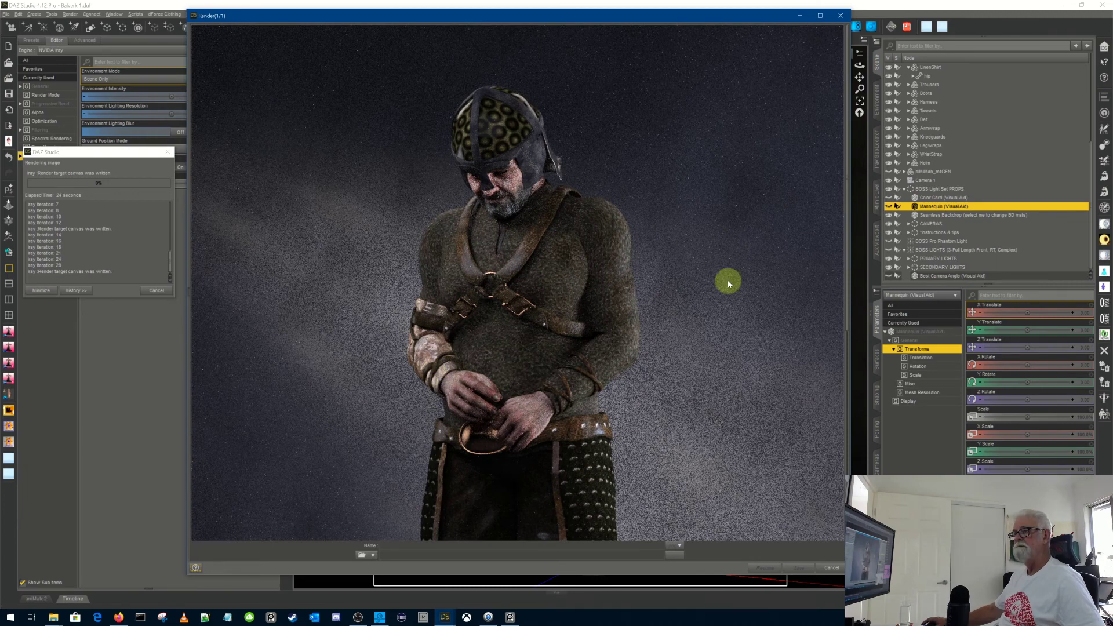
scroll(728, 284, "down", 3)
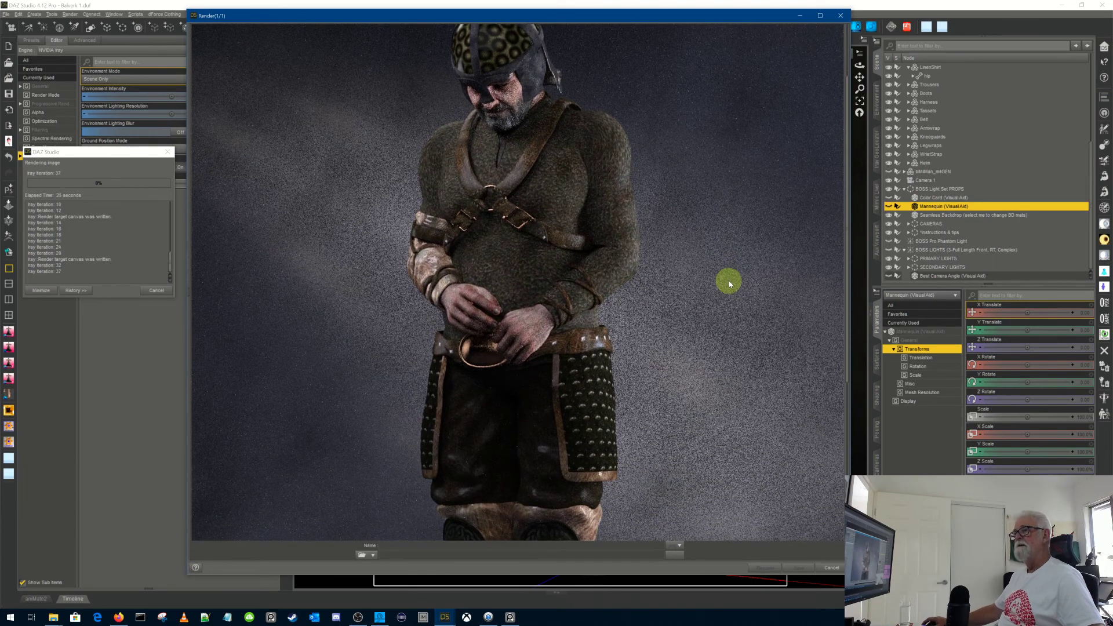
scroll(730, 283, "up", 3)
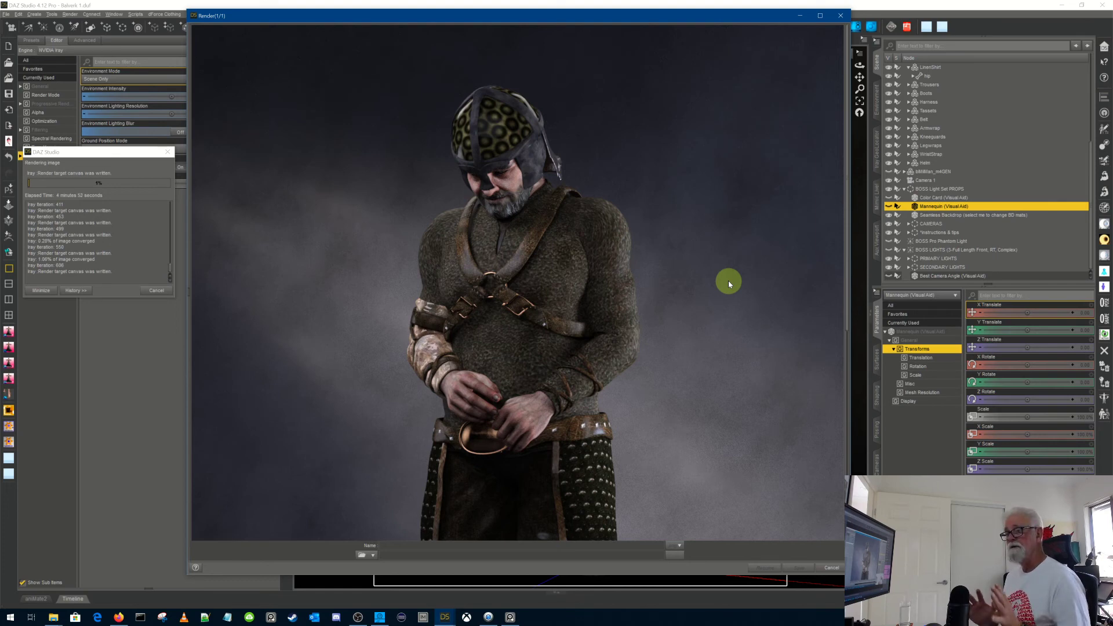
Step: Cancel the running render, close its window without saving the image, and save the scene
left_click(832, 567)
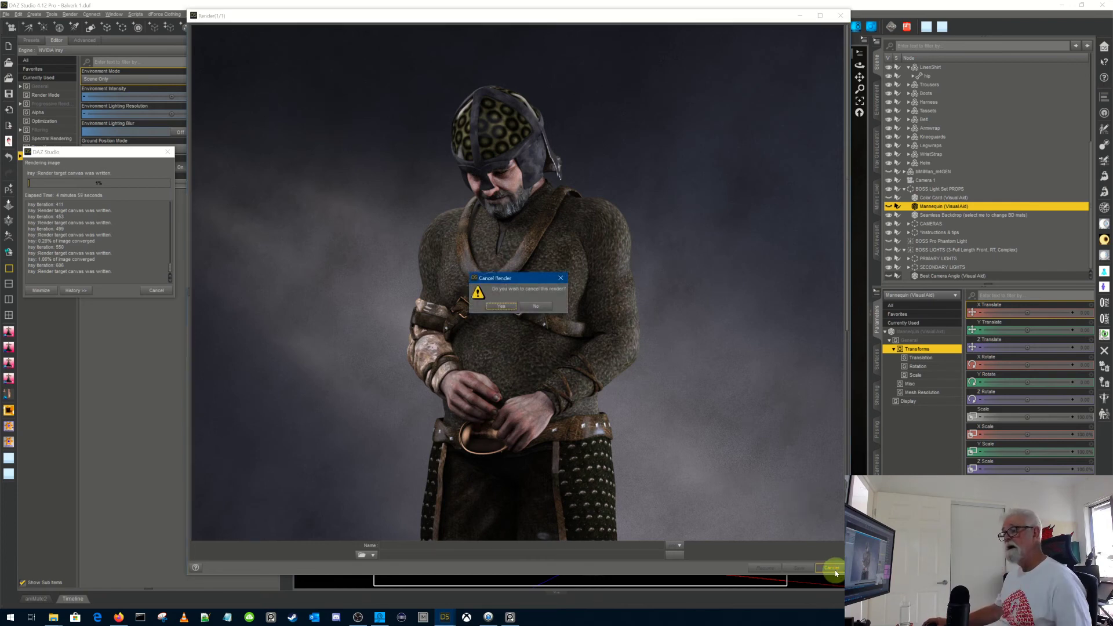
left_click(508, 310)
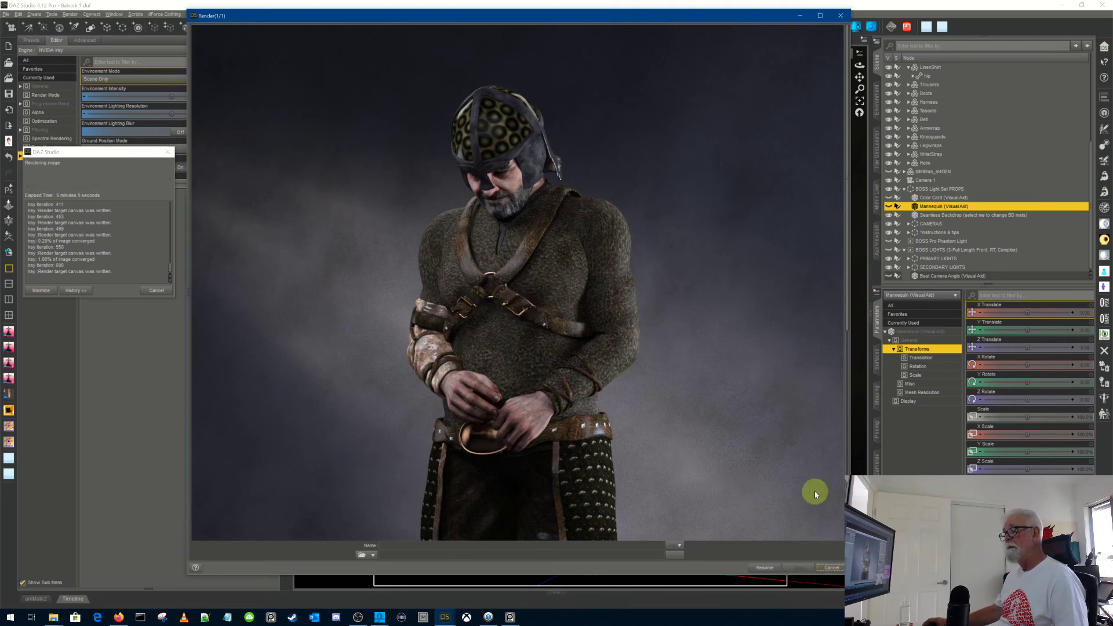
left_click(835, 568)
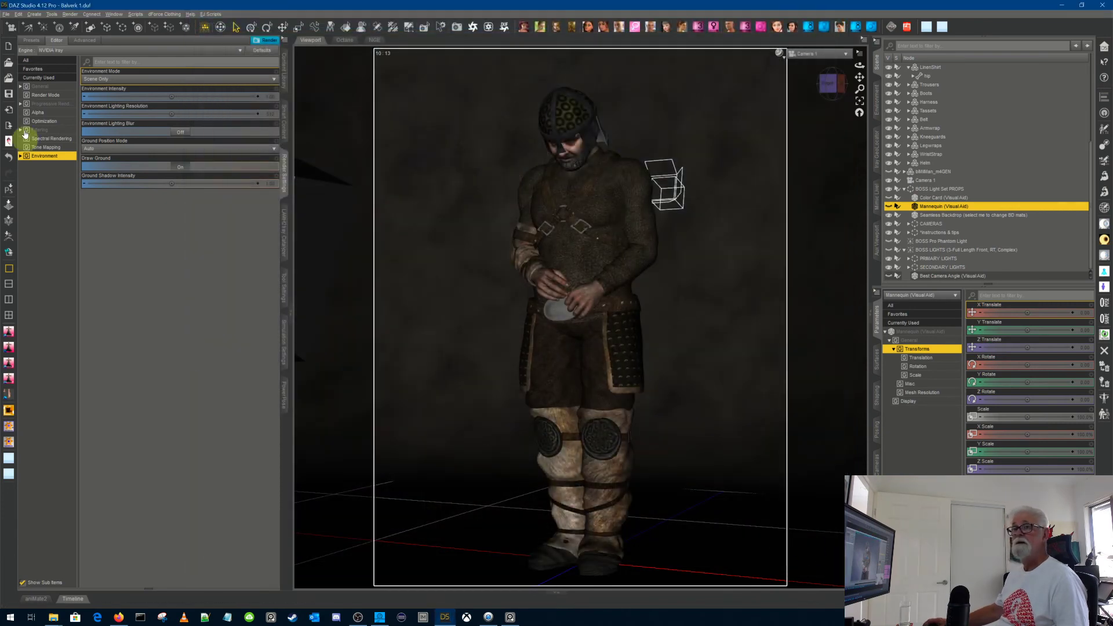
left_click(9, 93)
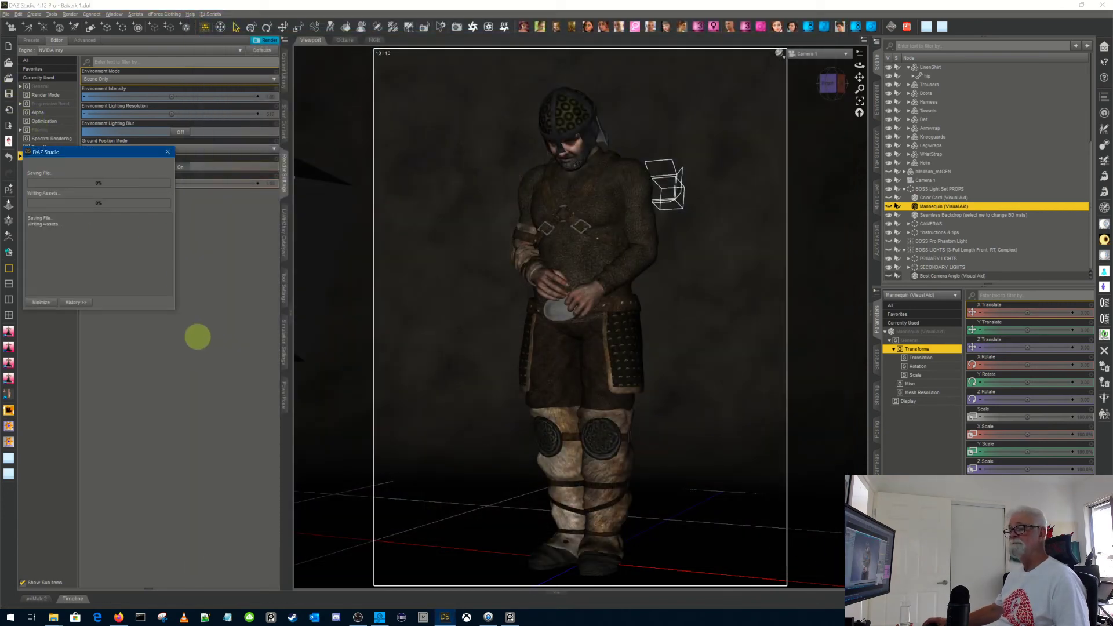